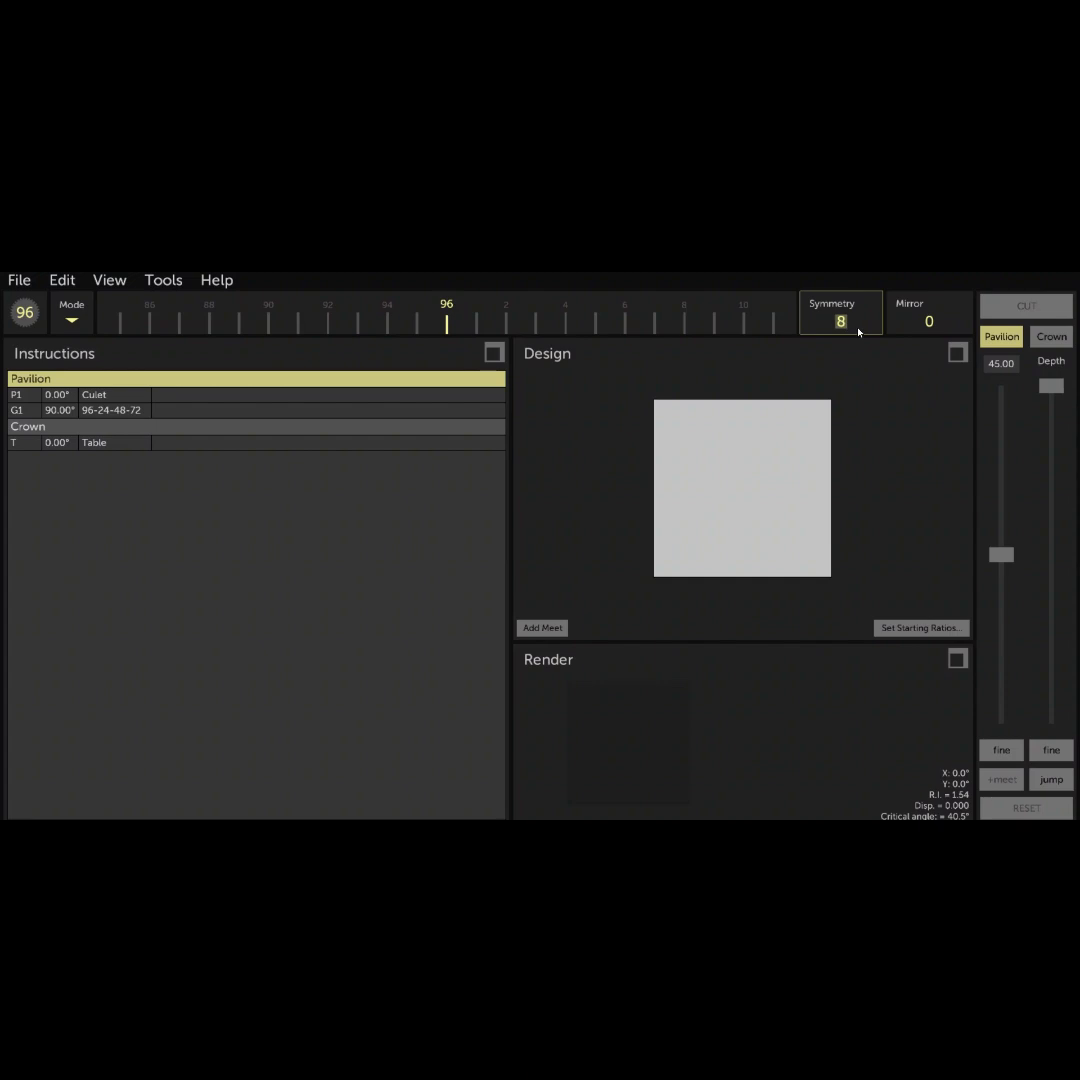
- Set the symmetry to 2 and cut the girdle at 90° on indexes 96-48 to an L/W of about 1.09
text(2)
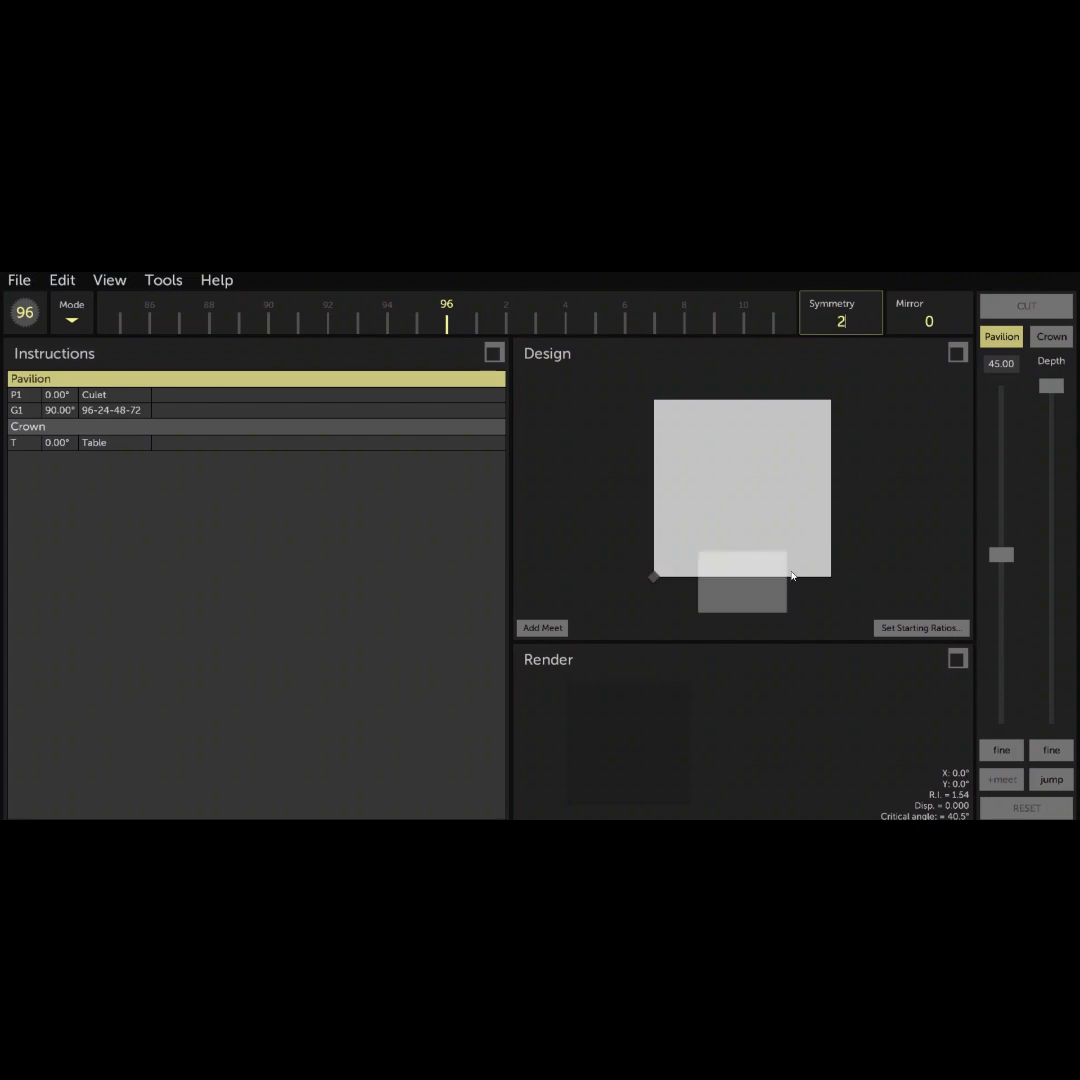
drag(1000, 554, 1003, 745)
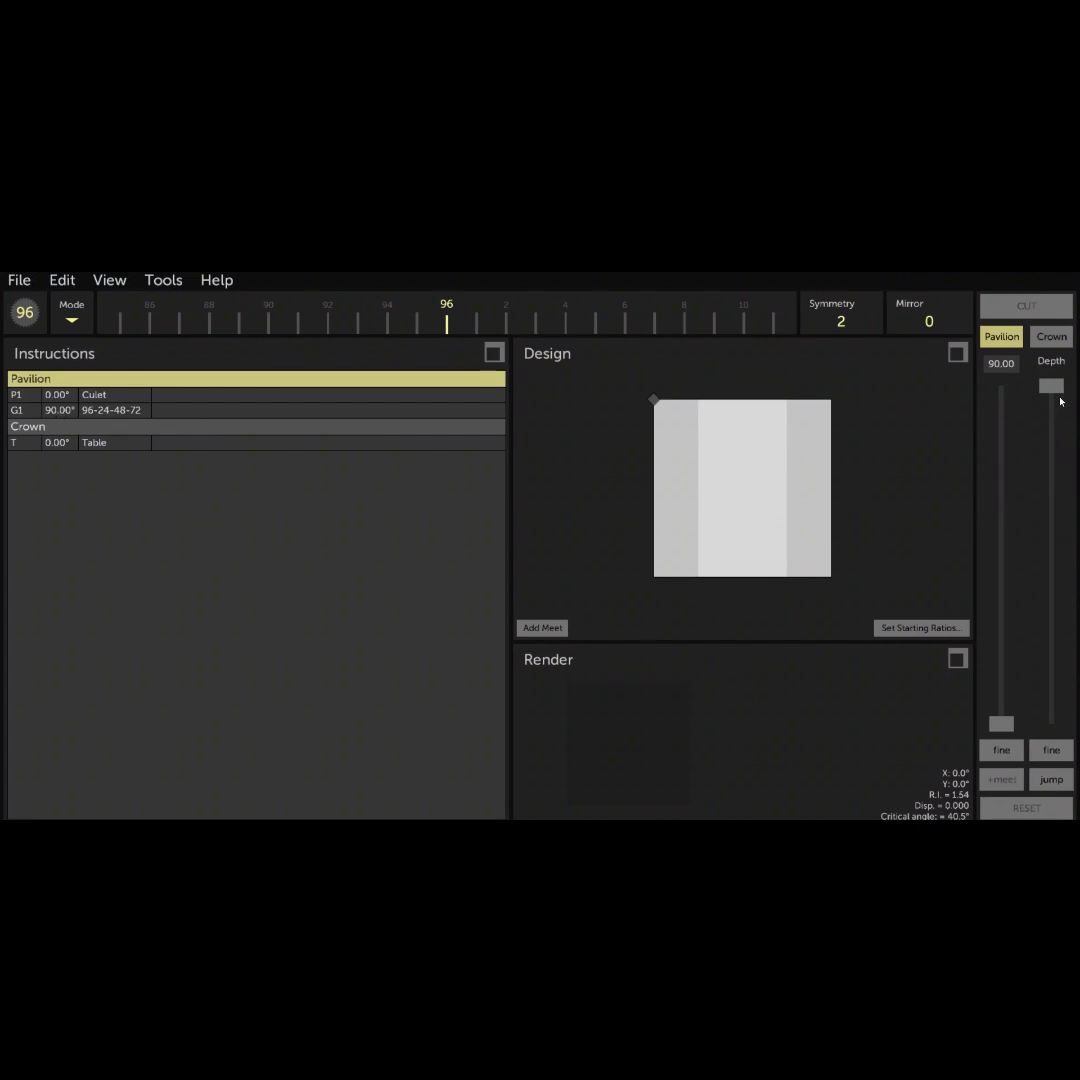
drag(1055, 397, 1059, 589)
drag(897, 485, 800, 506)
mouse_move(1052, 585)
mouse_down()
mouse_move(1053, 545)
mouse_move(1052, 569)
mouse_up()
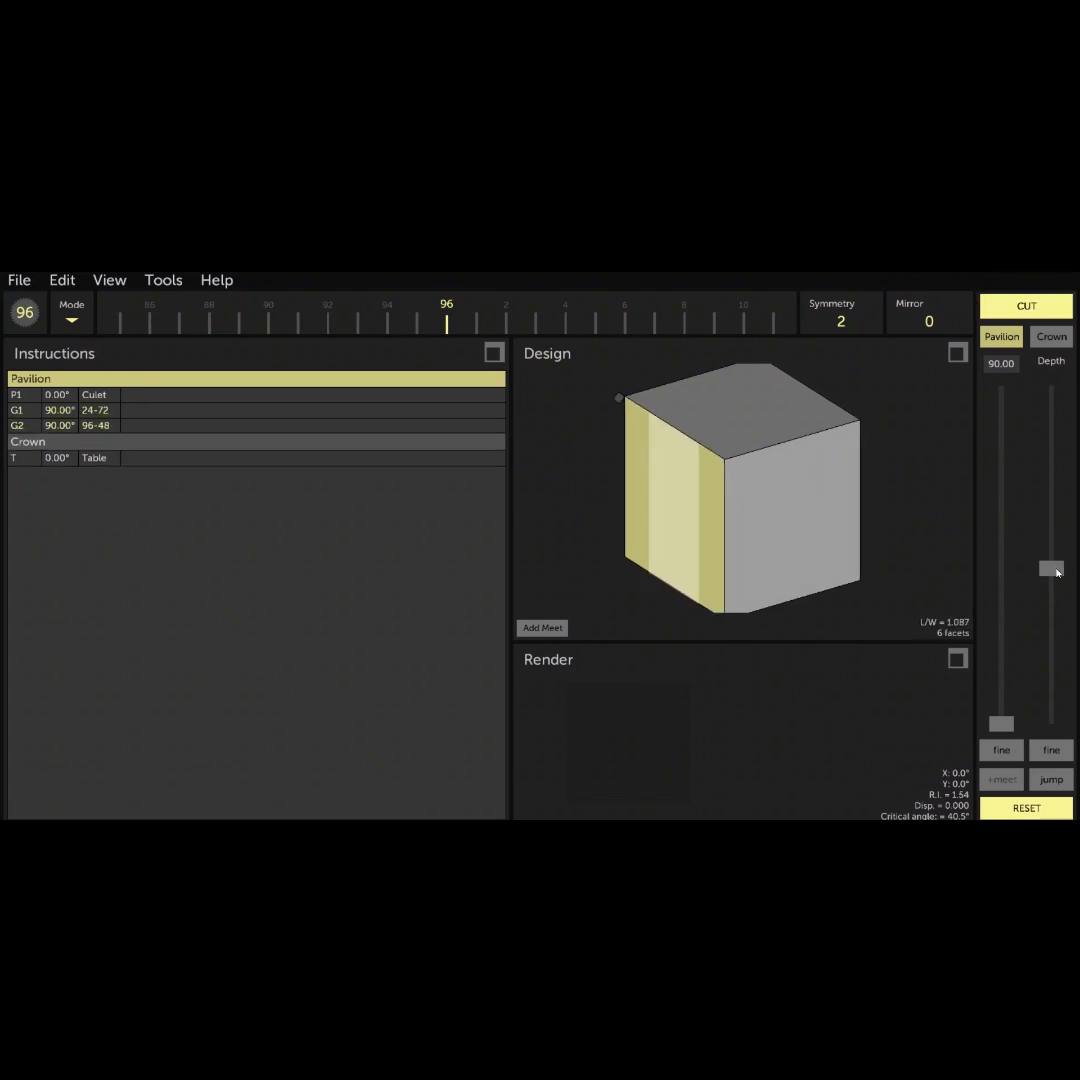
click(1035, 305)
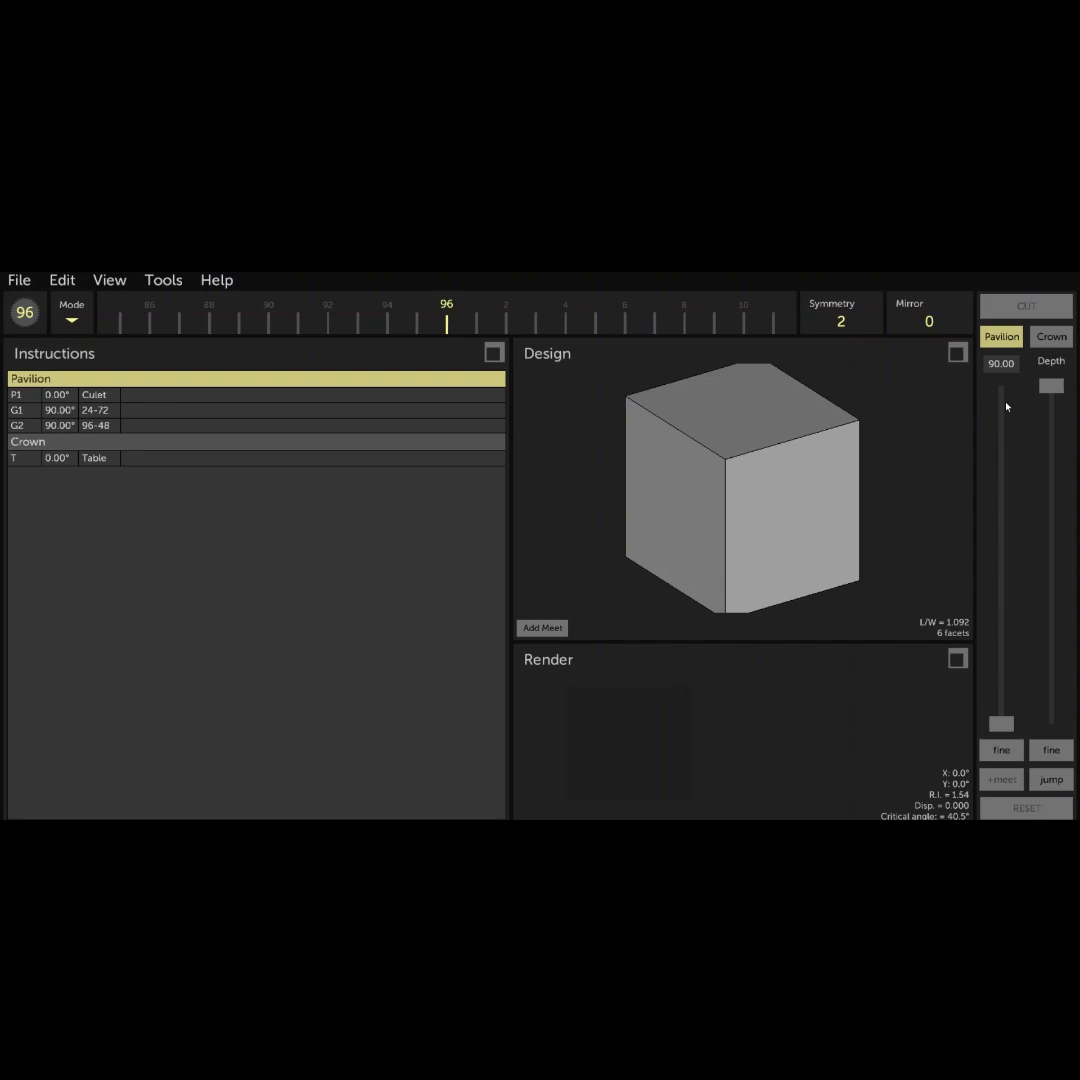
- Cut the 90° girdle tier on indexes 96-48 deeper, to an L/W of about 1.17
click(170, 427)
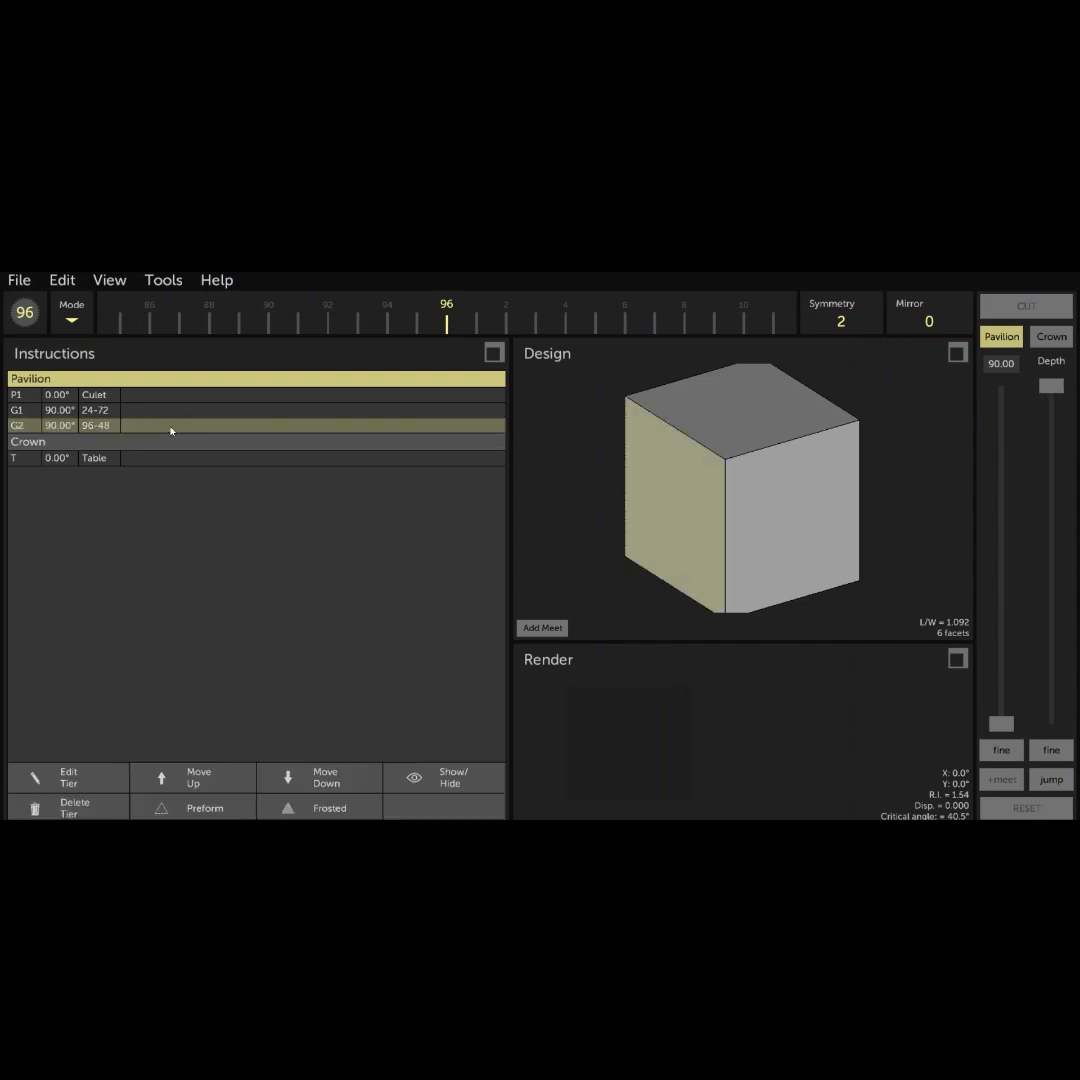
drag(1046, 403, 1079, 579)
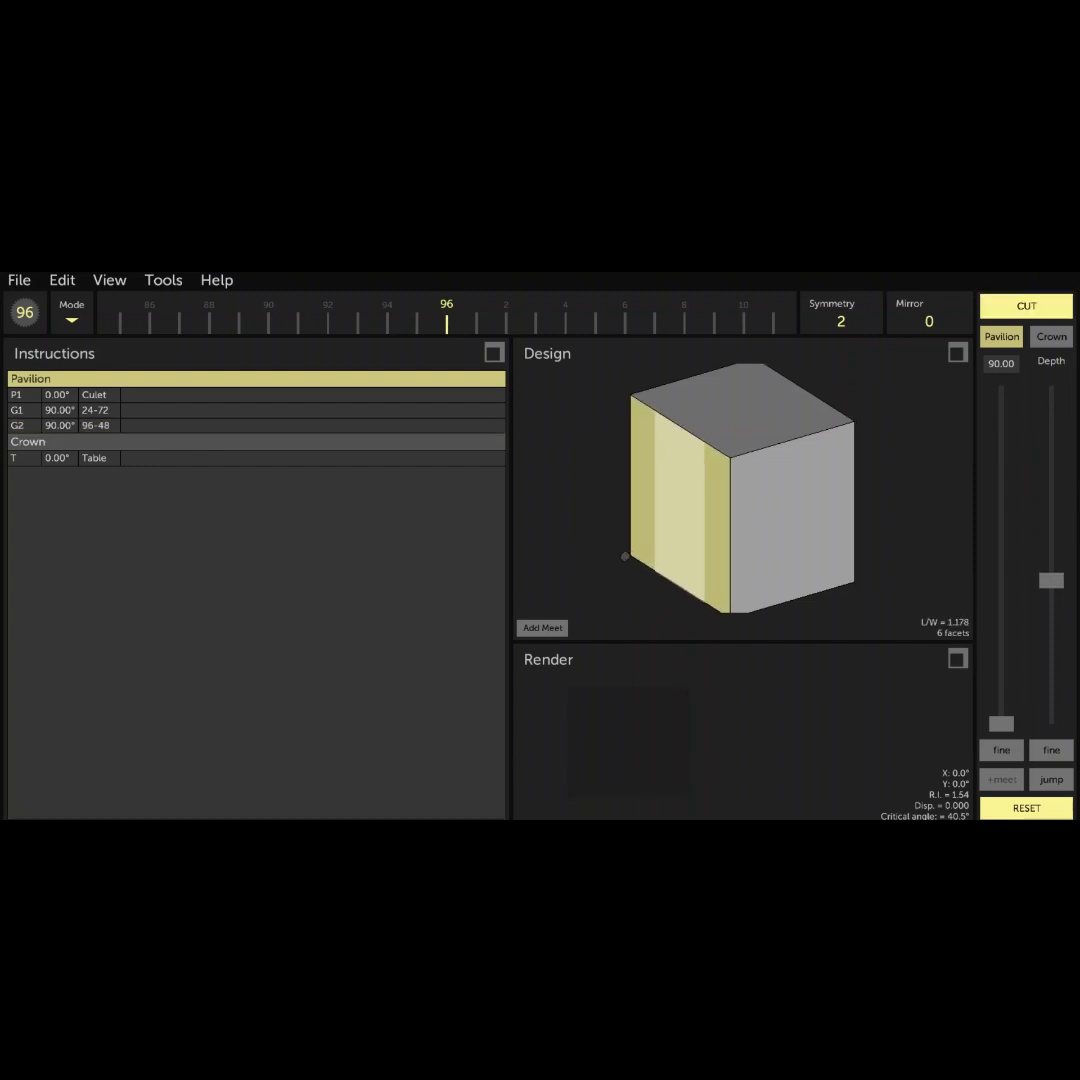
click(1030, 310)
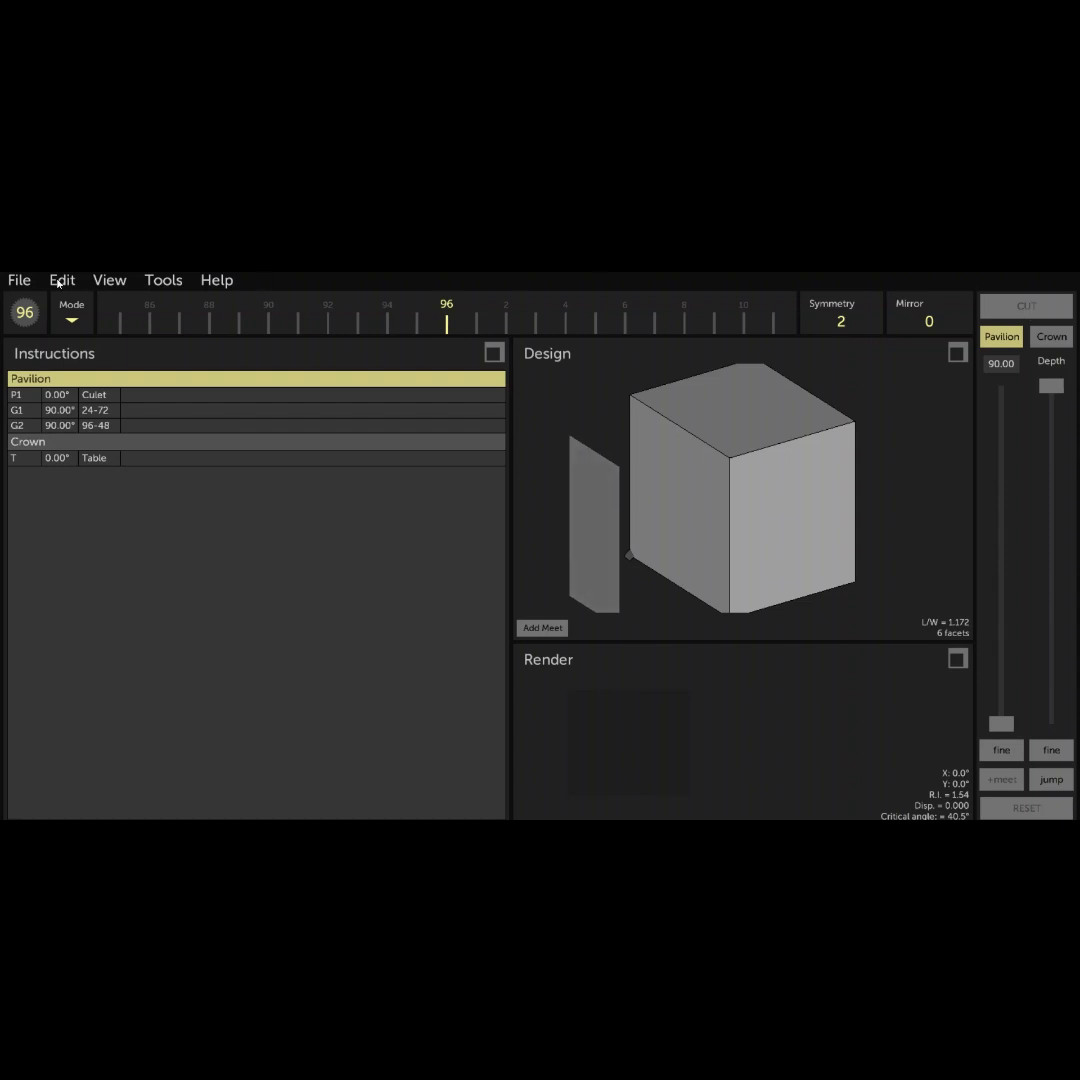
- Scale the stone in X-Y to a length-to-width ratio of 1.22
click(61, 281)
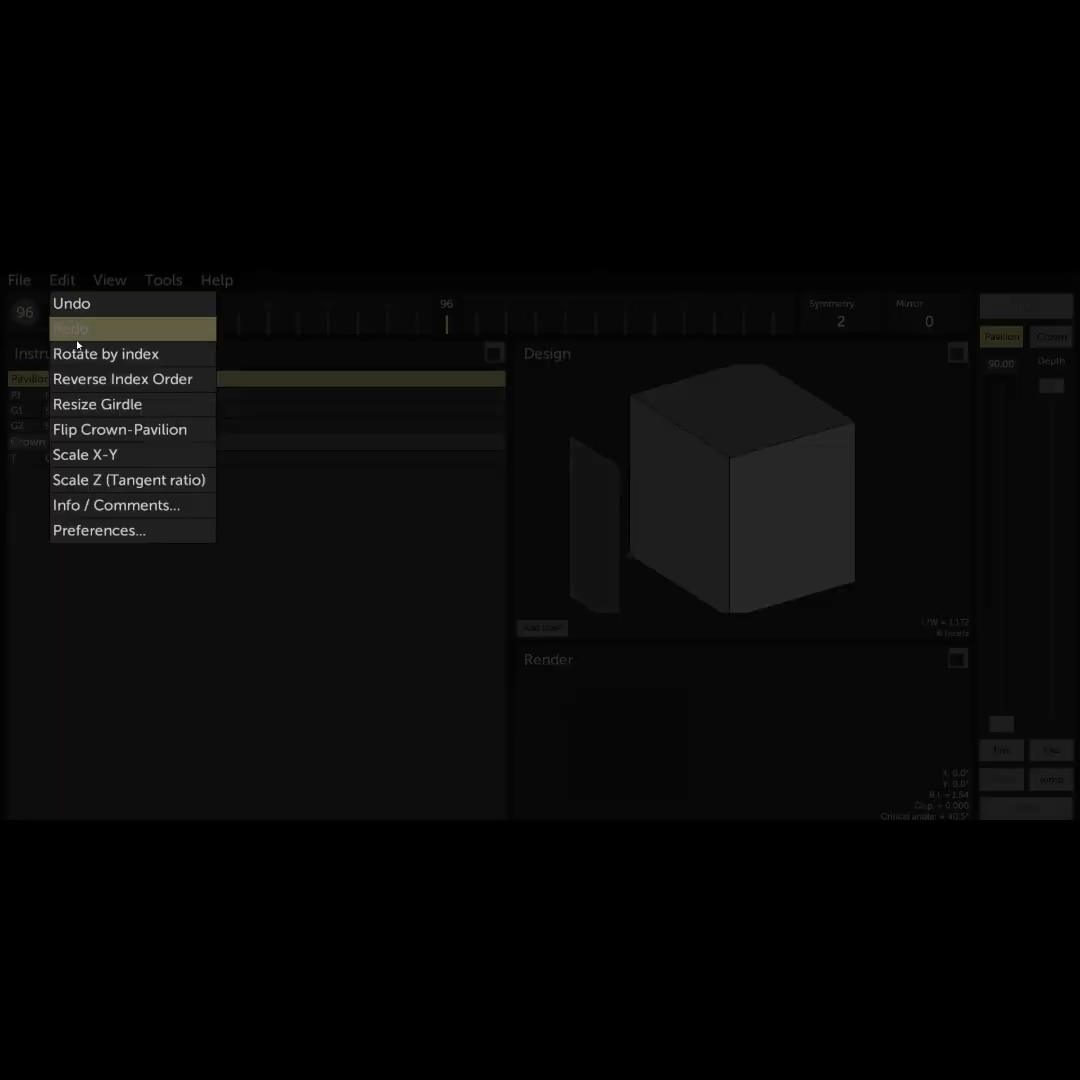
click(82, 455)
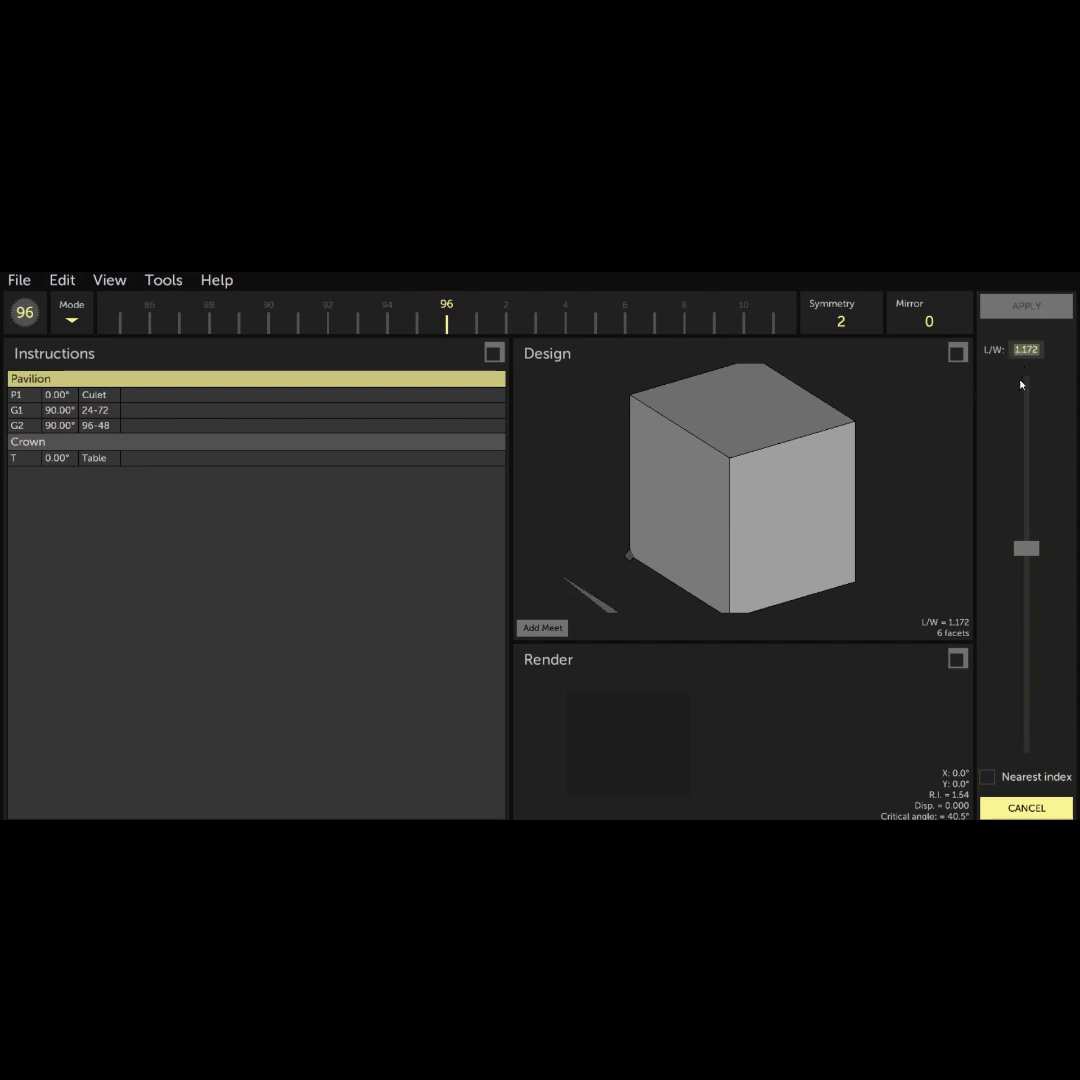
text(1)
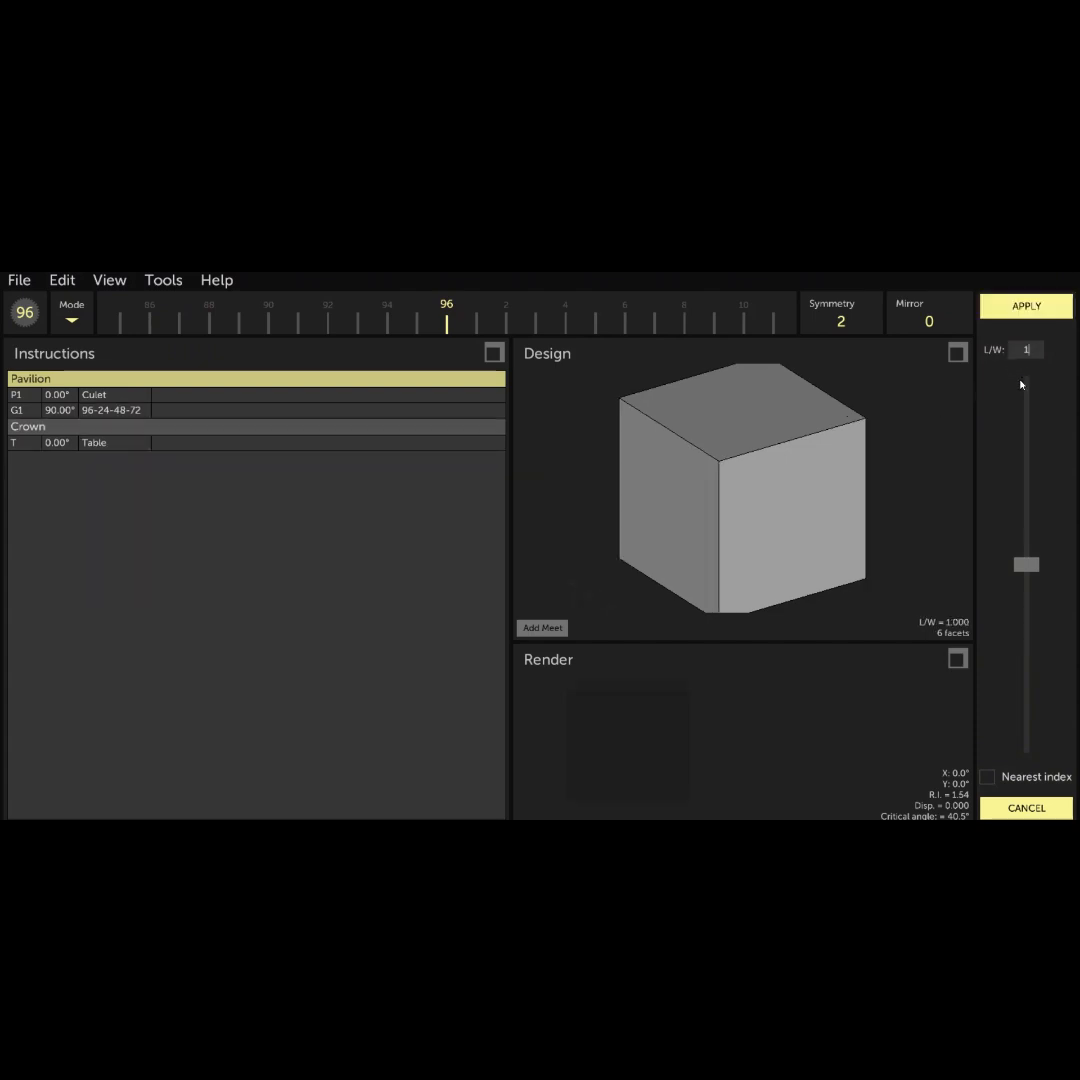
text(.22)
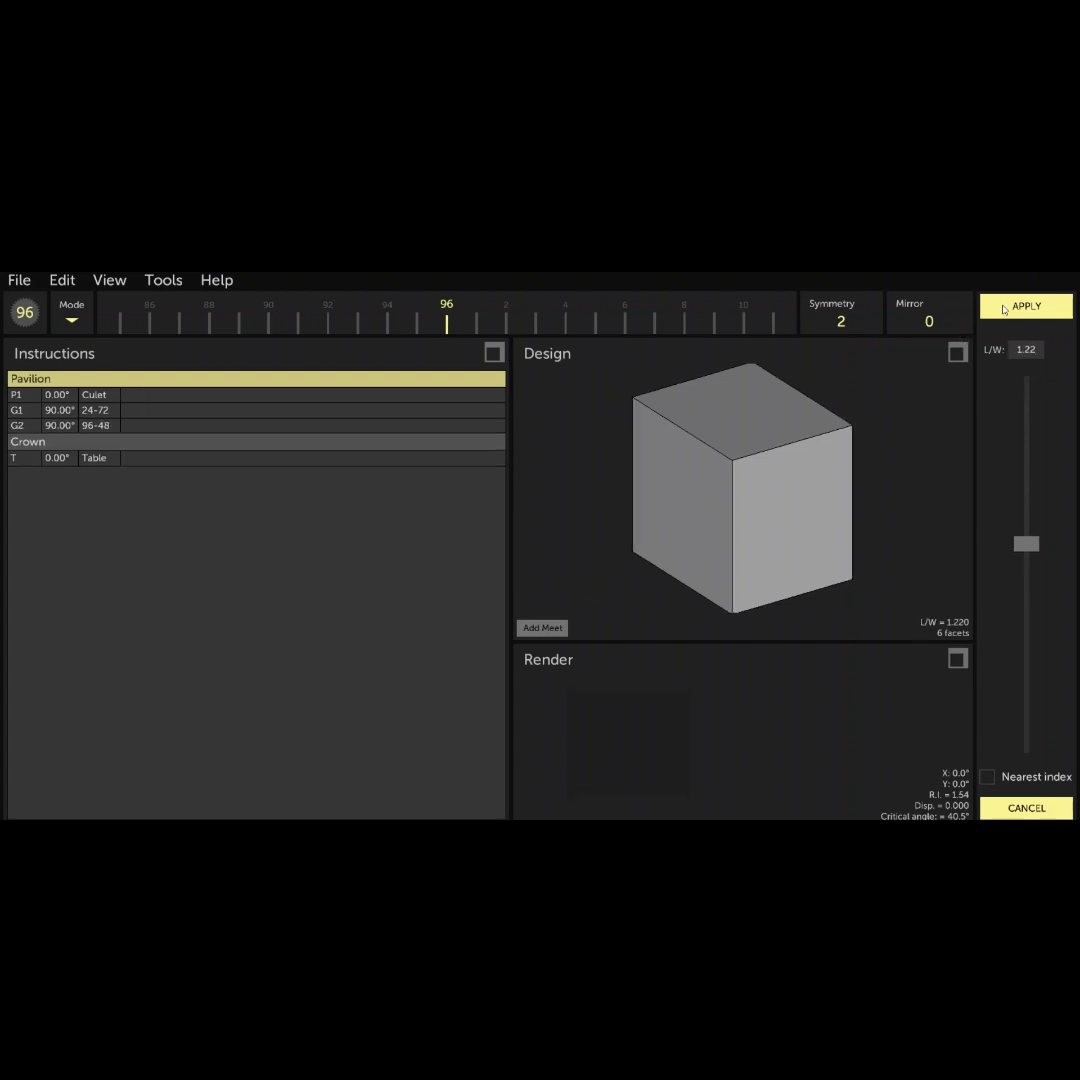
click(1004, 307)
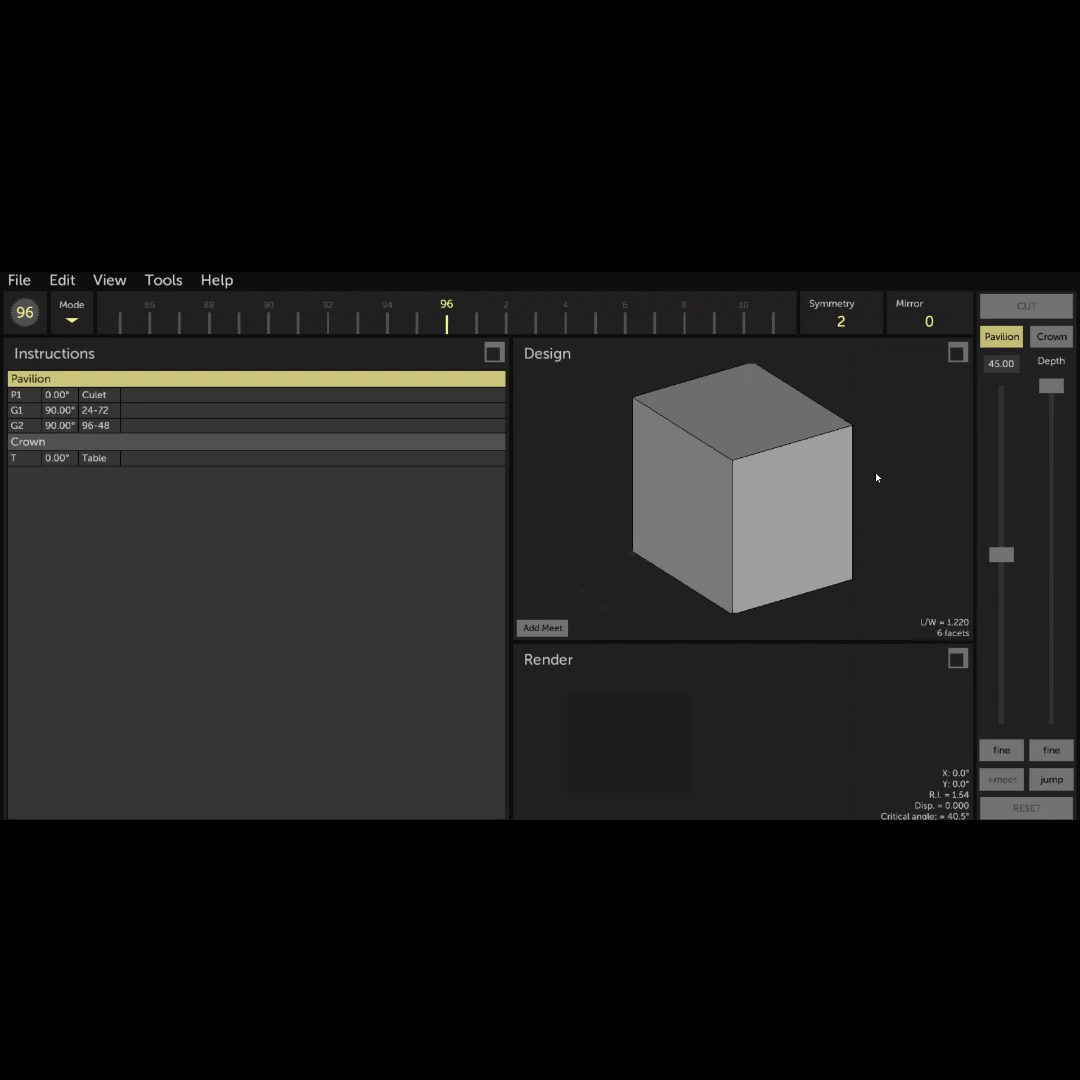
drag(876, 478, 711, 492)
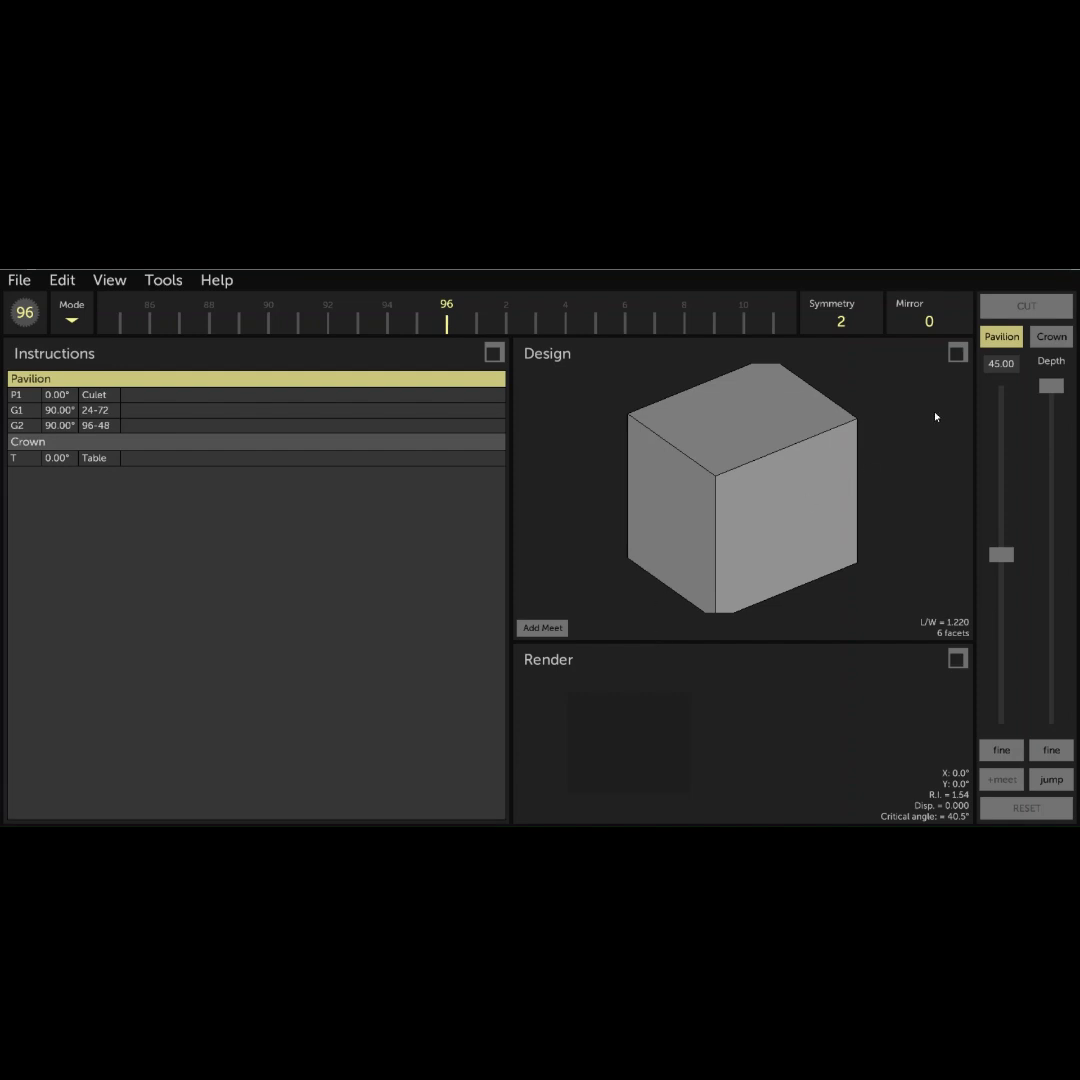
- Cut a 54° pavilion tier on indexes 24-72, leaving a narrow flat culet between its two facets
click(1002, 365)
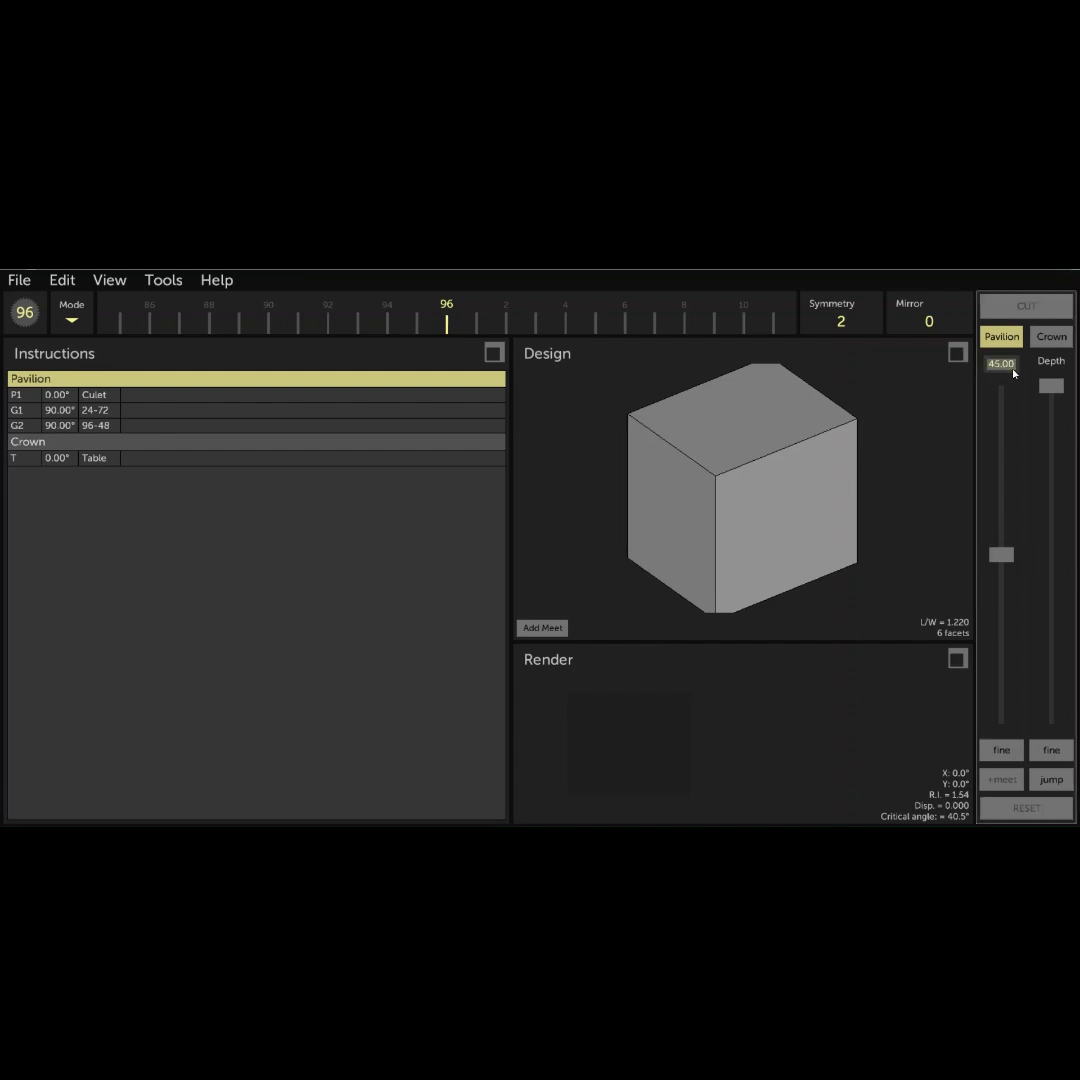
text(54)
drag(1051, 385, 1057, 447)
drag(769, 501, 877, 451)
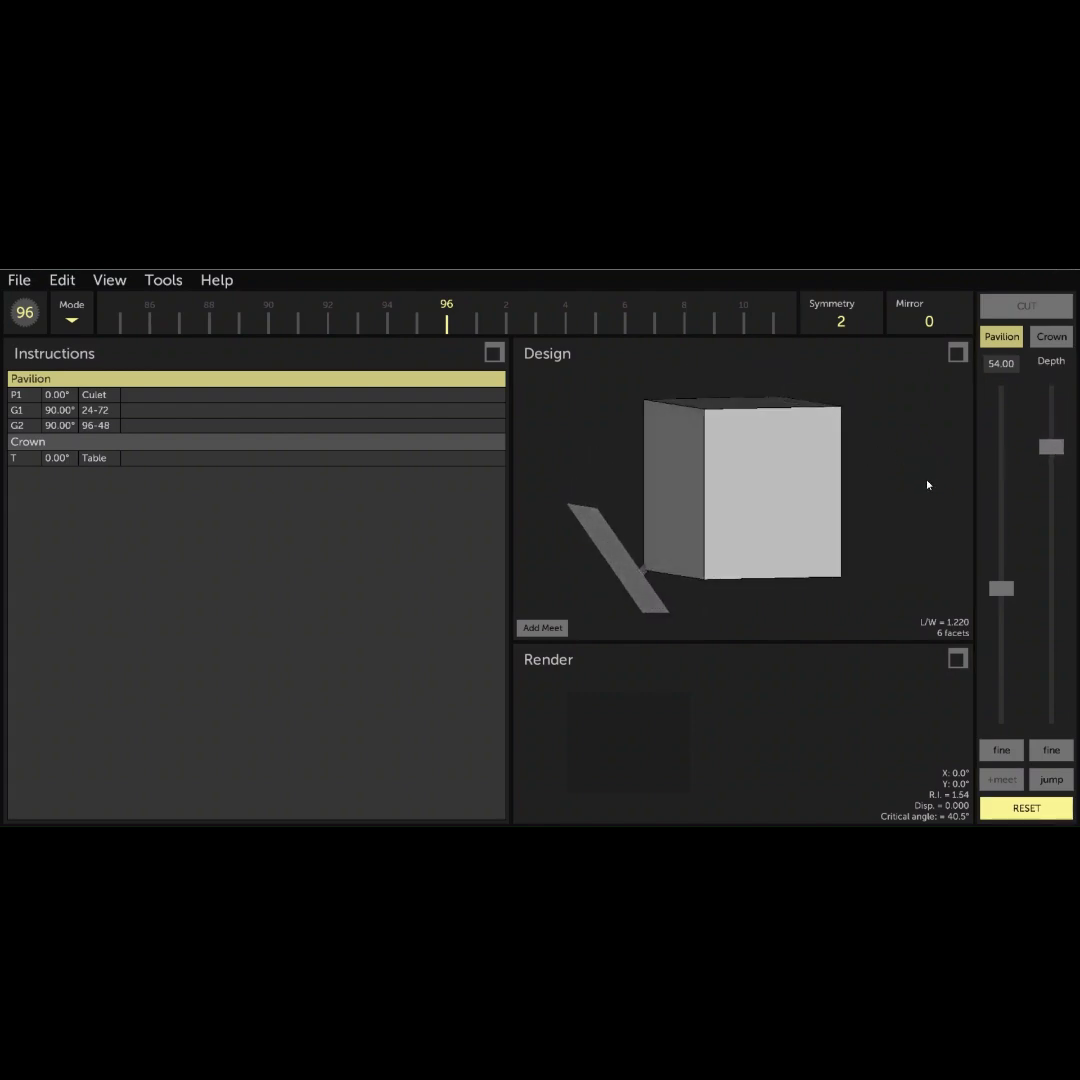
drag(256, 319, 747, 318)
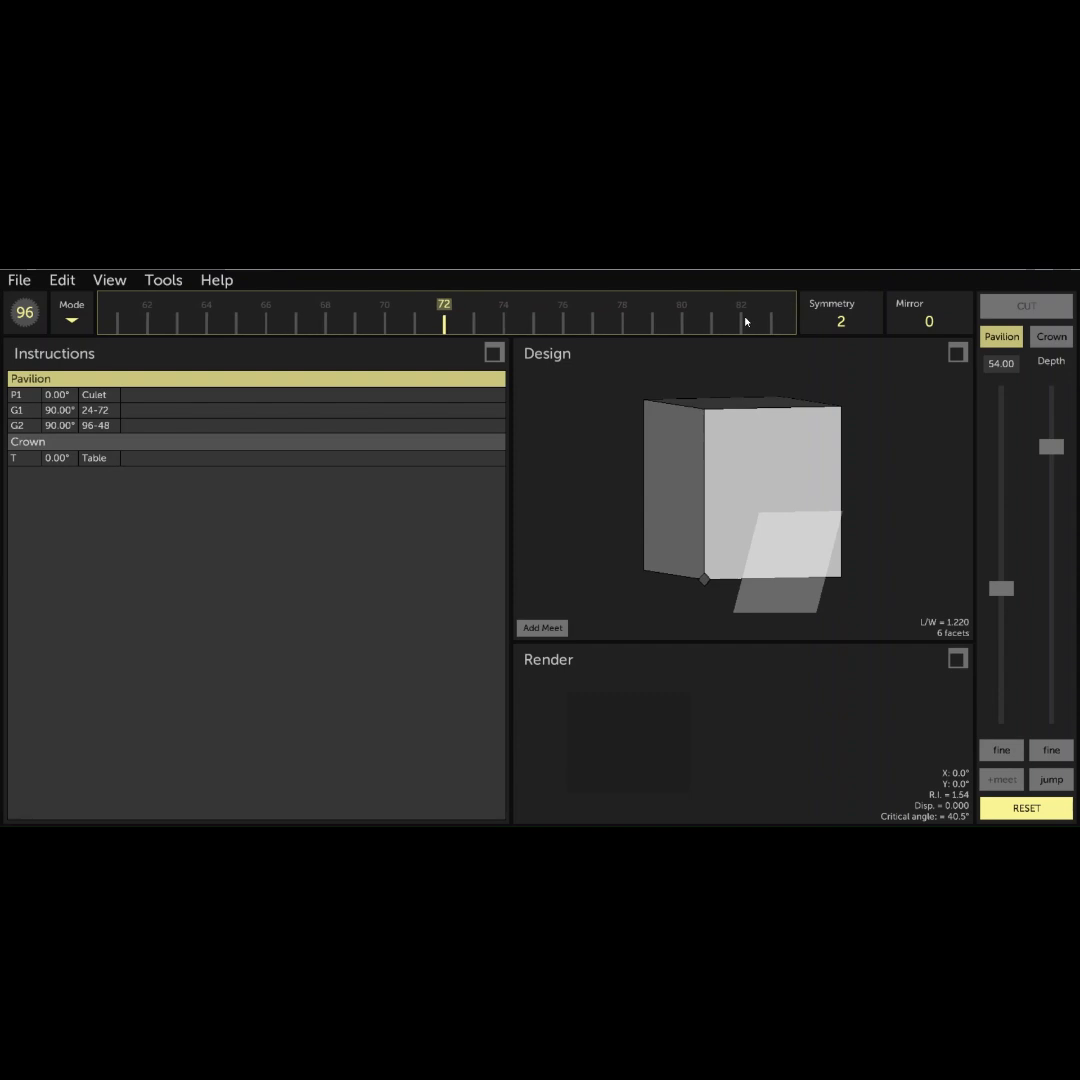
drag(694, 453, 803, 451)
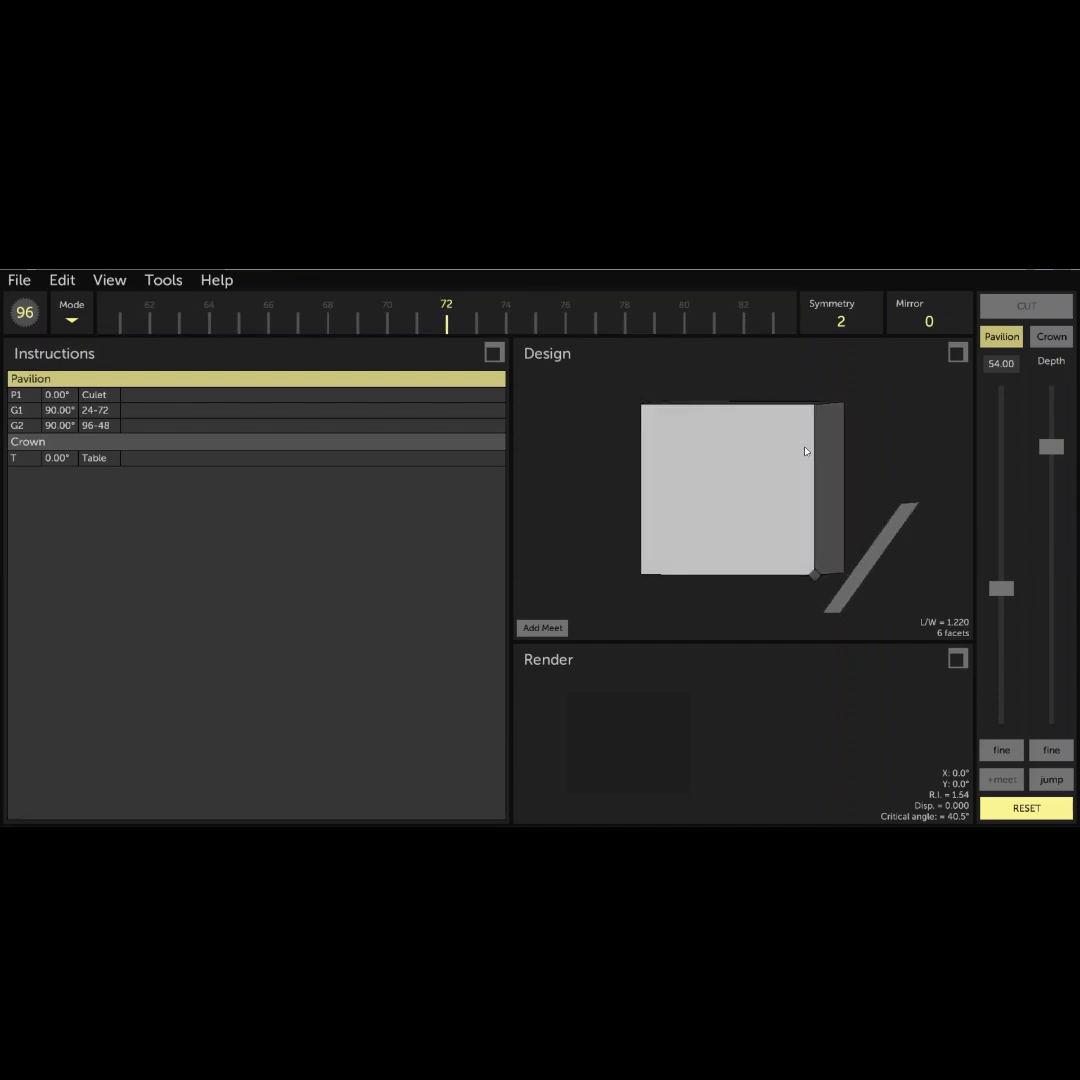
drag(1051, 455, 1049, 605)
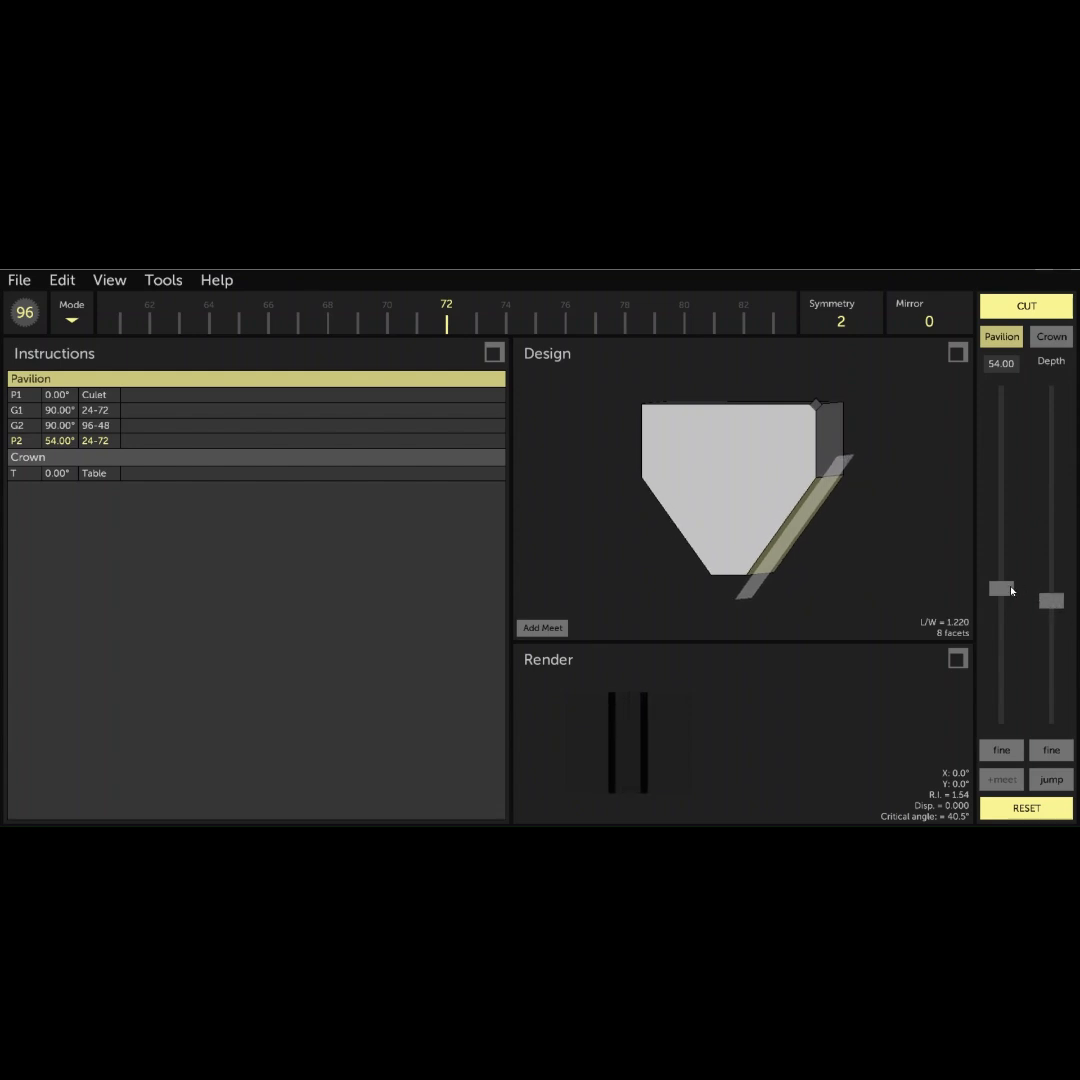
click(1011, 311)
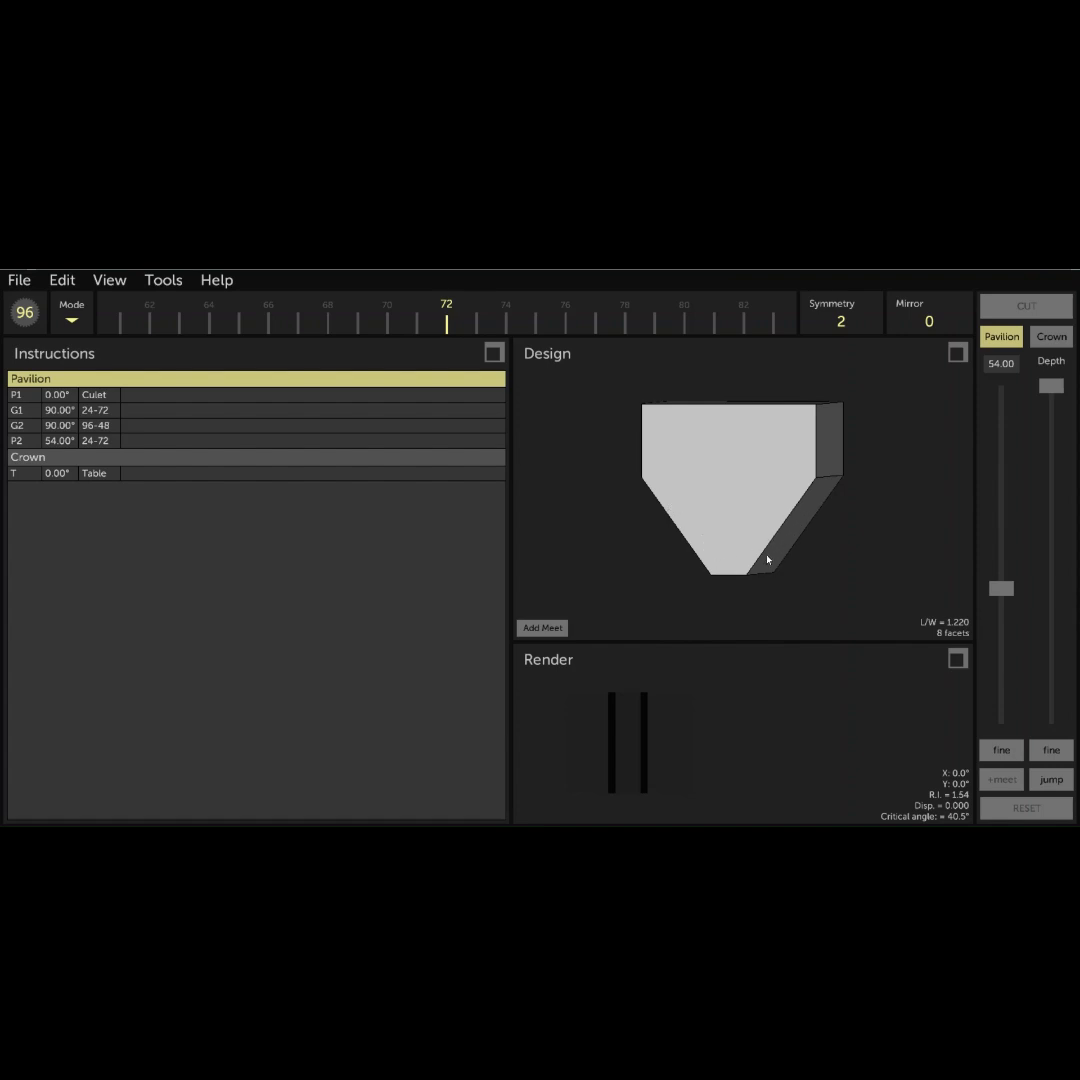
- Cut a 42° pavilion tier on indexes 24-72 through a meetpoint at 3/4 (0.75) of the 54° facet's sloping side edge
click(1002, 367)
text(42)
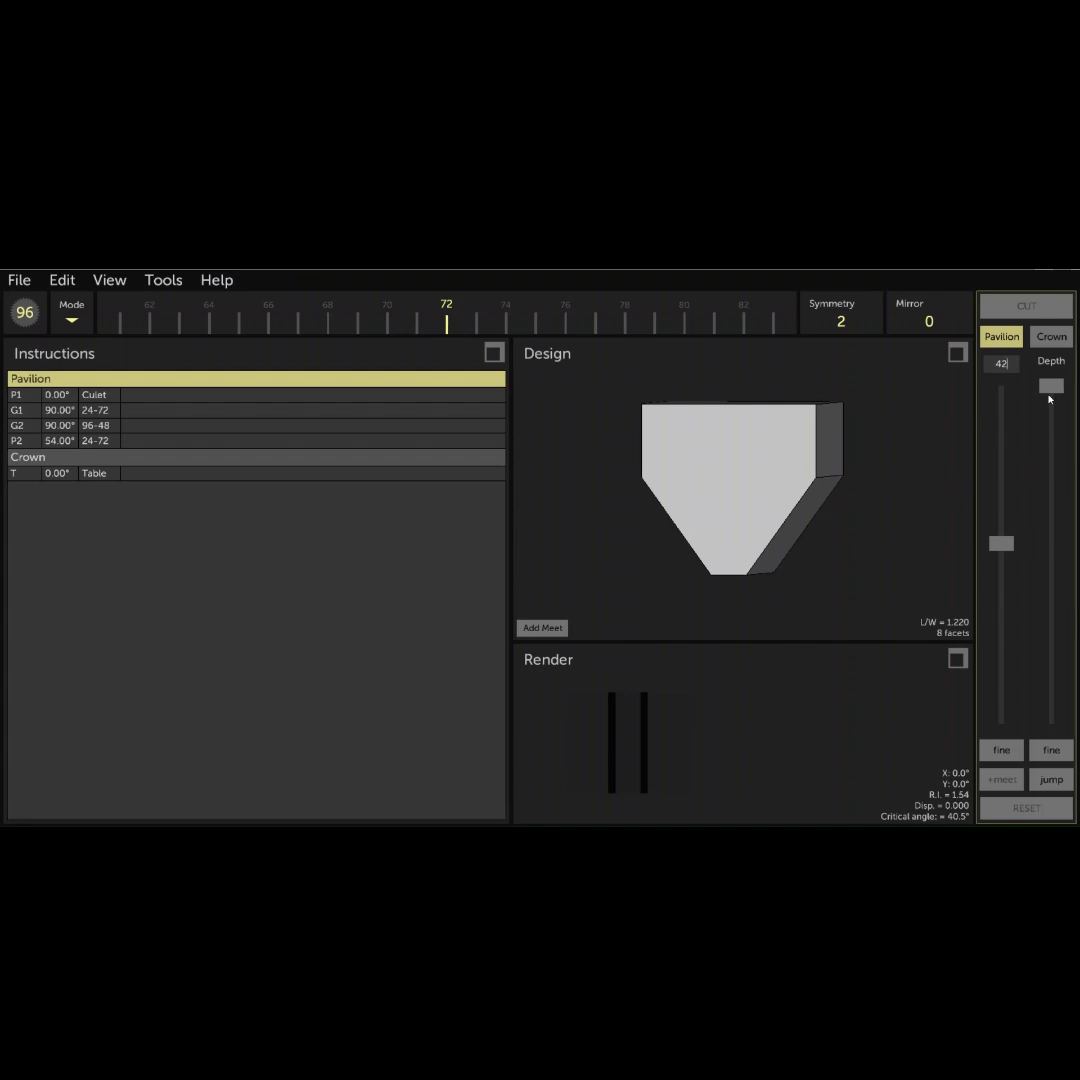
drag(1051, 386, 1029, 546)
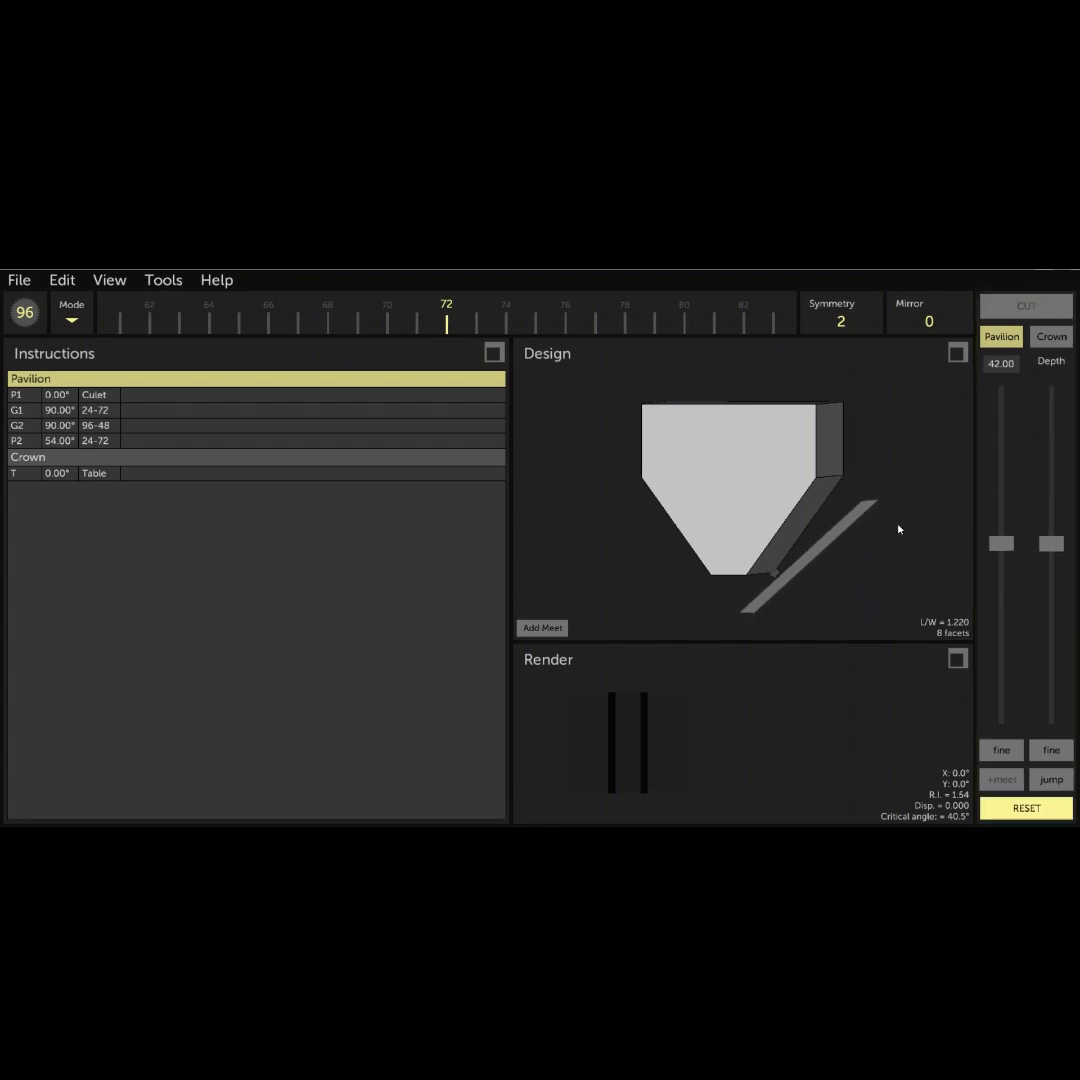
drag(887, 477, 576, 521)
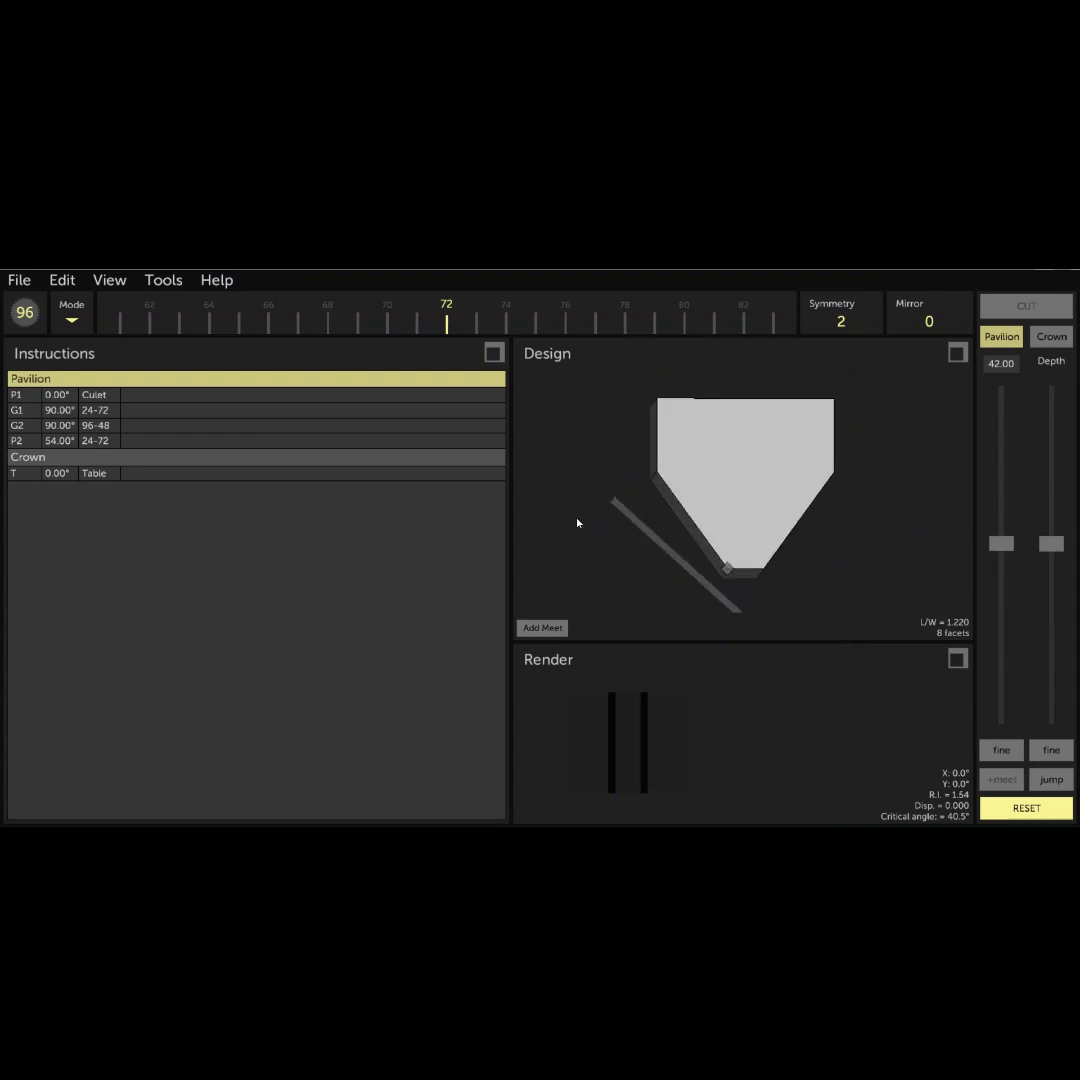
mouse_move(726, 513)
mouse_down()
mouse_move(771, 509)
mouse_move(746, 510)
mouse_up()
drag(1051, 543, 1048, 553)
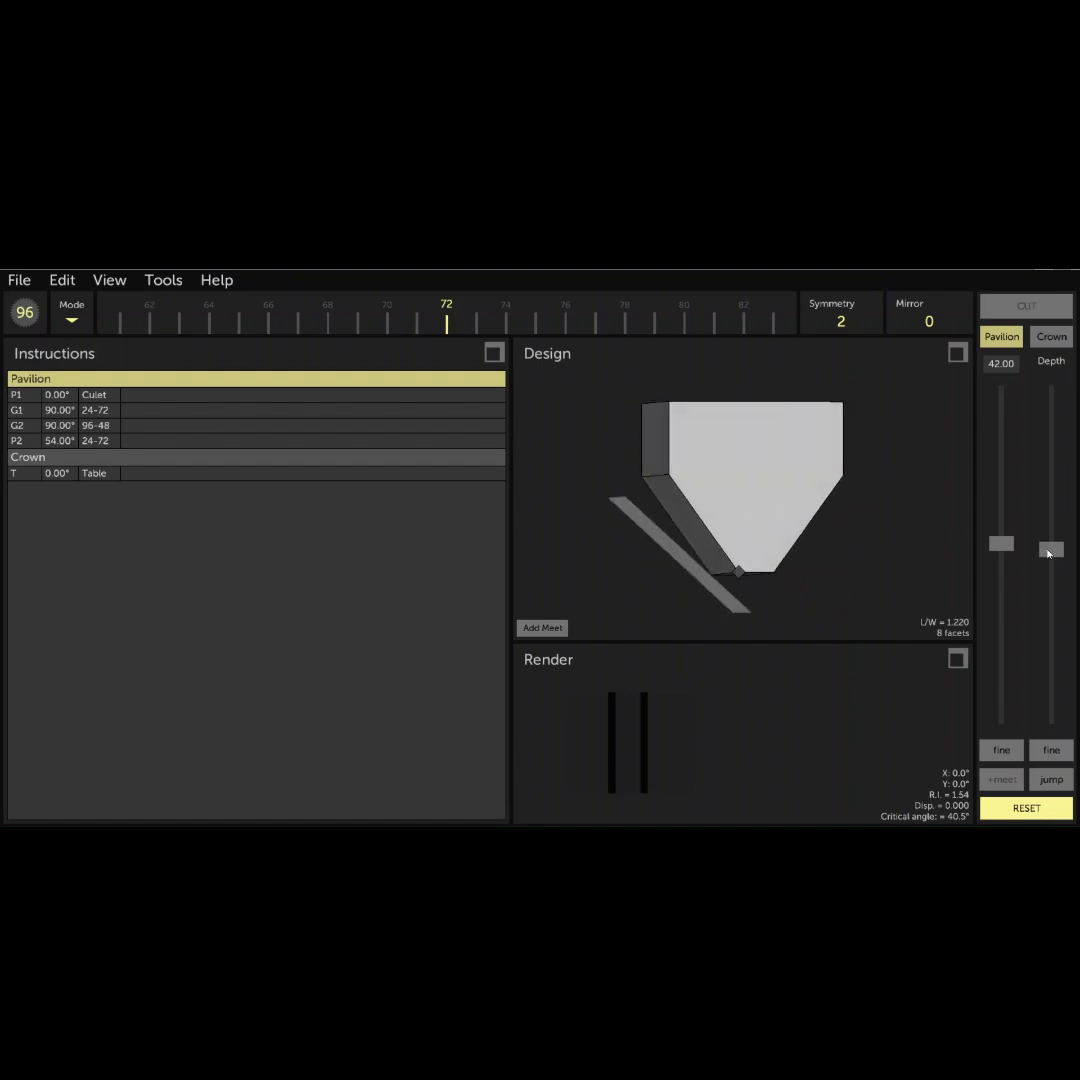
click(542, 628)
click(691, 507)
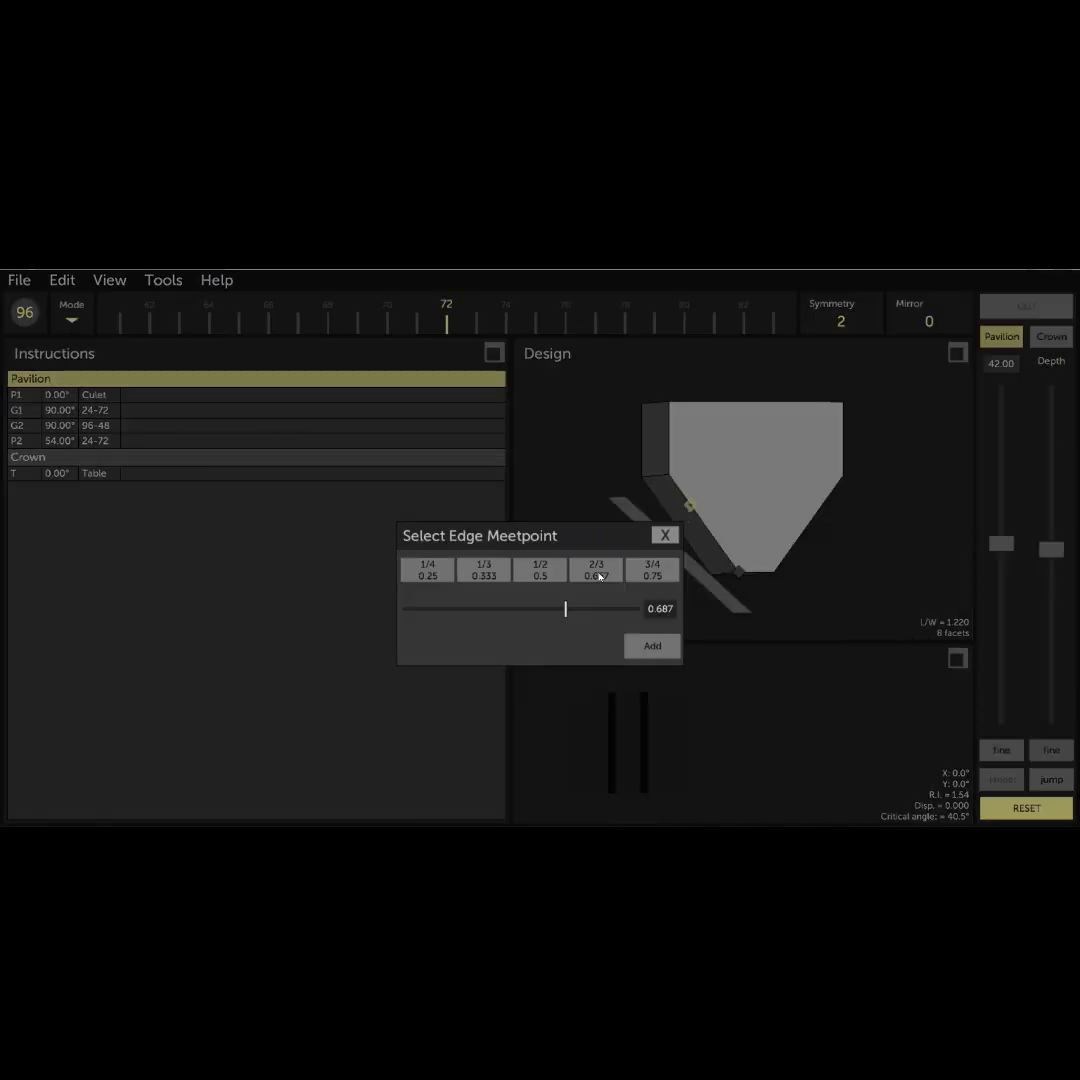
click(440, 570)
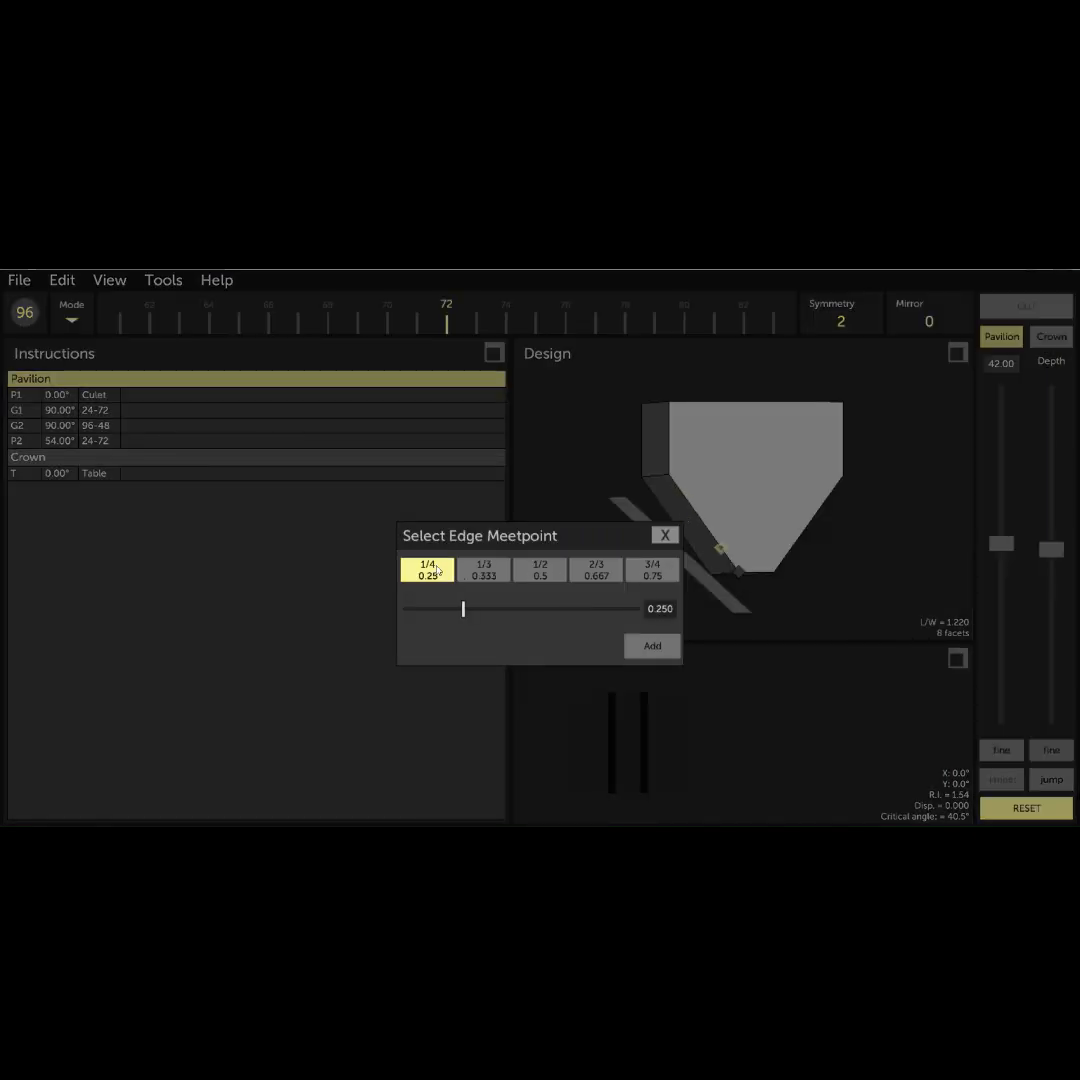
click(636, 577)
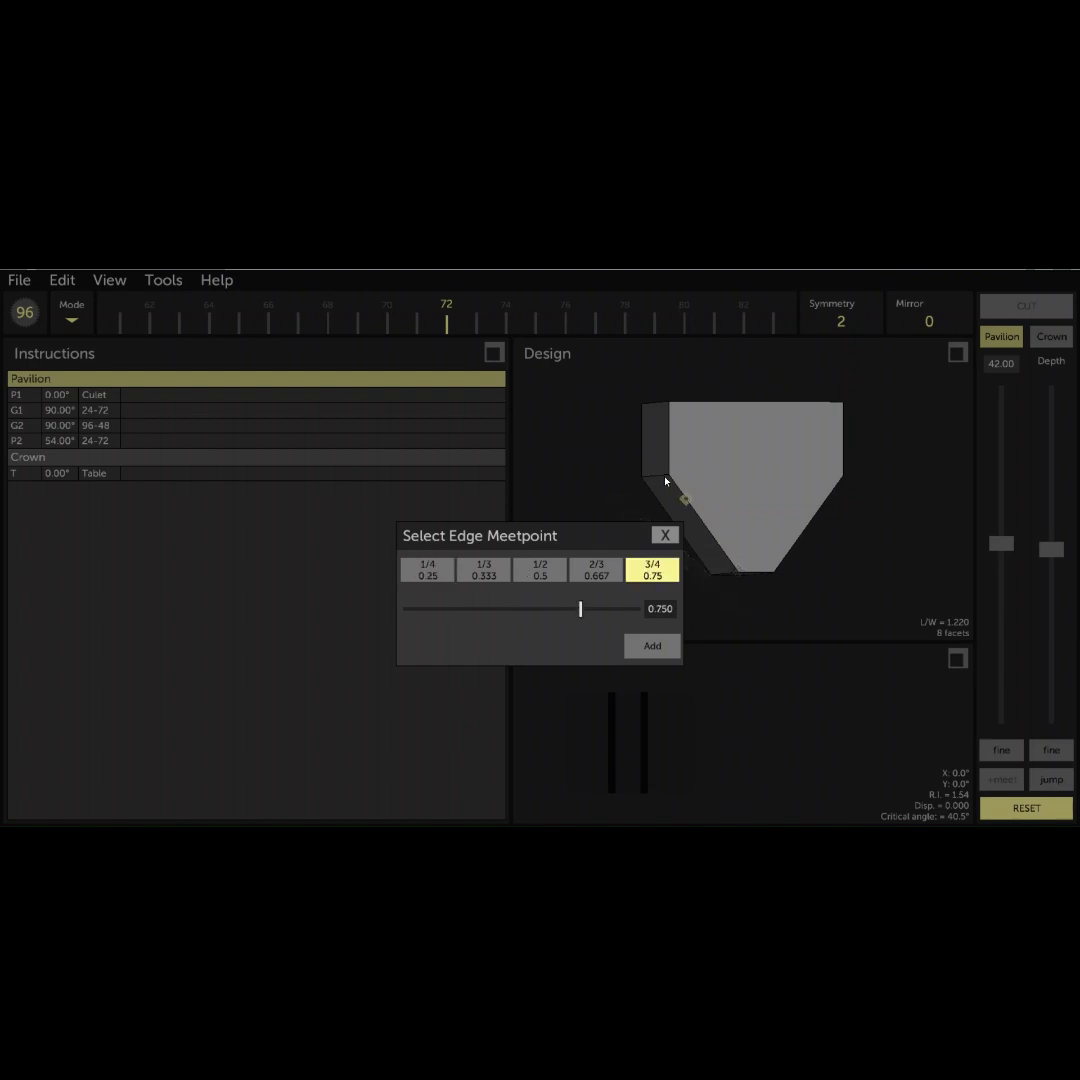
click(652, 646)
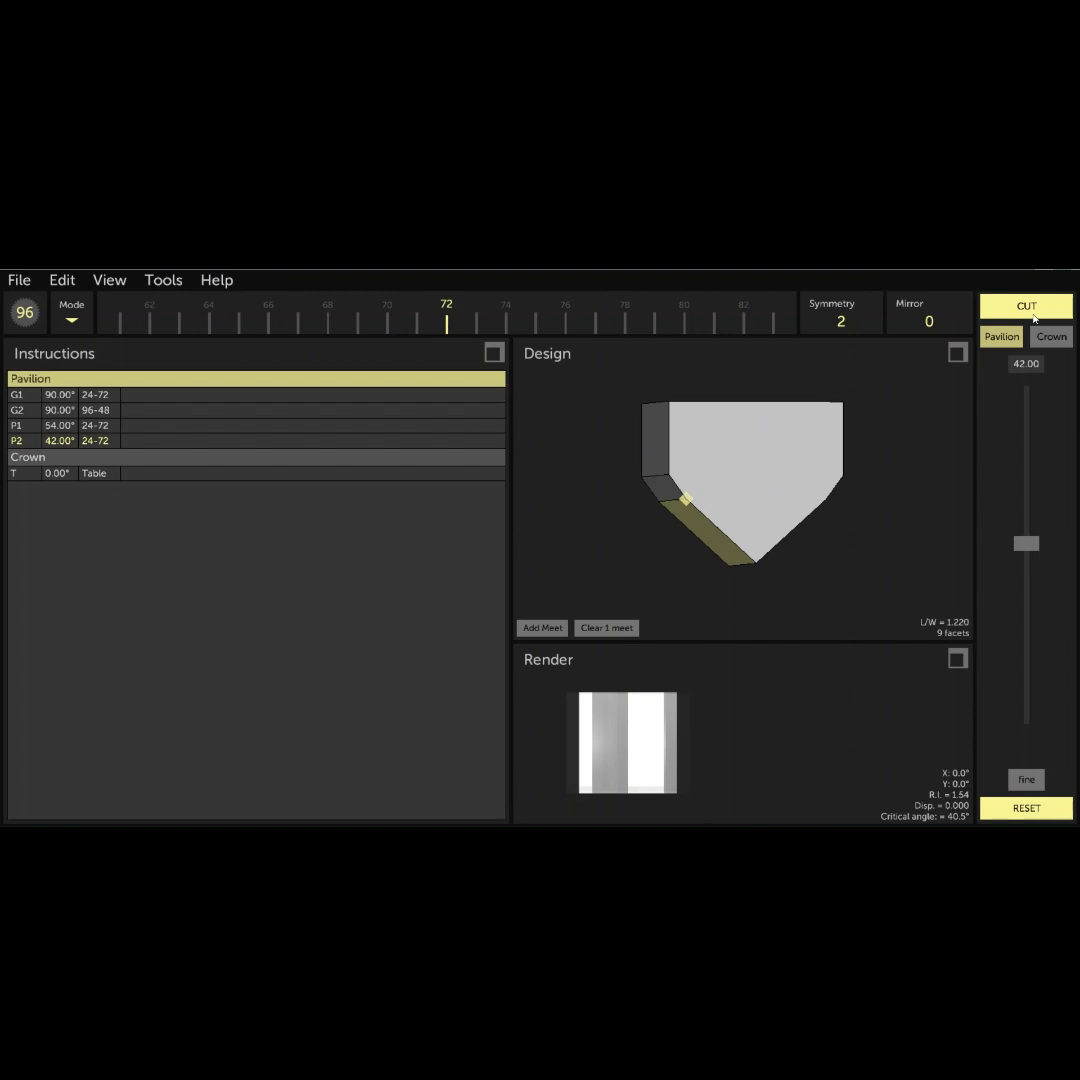
click(1047, 313)
- Cut a 33° pavilion tier on indexes 24-72 through a meetpoint at 2/3 (0.667) of the 42° facet's sloping side edge
drag(706, 597, 699, 535)
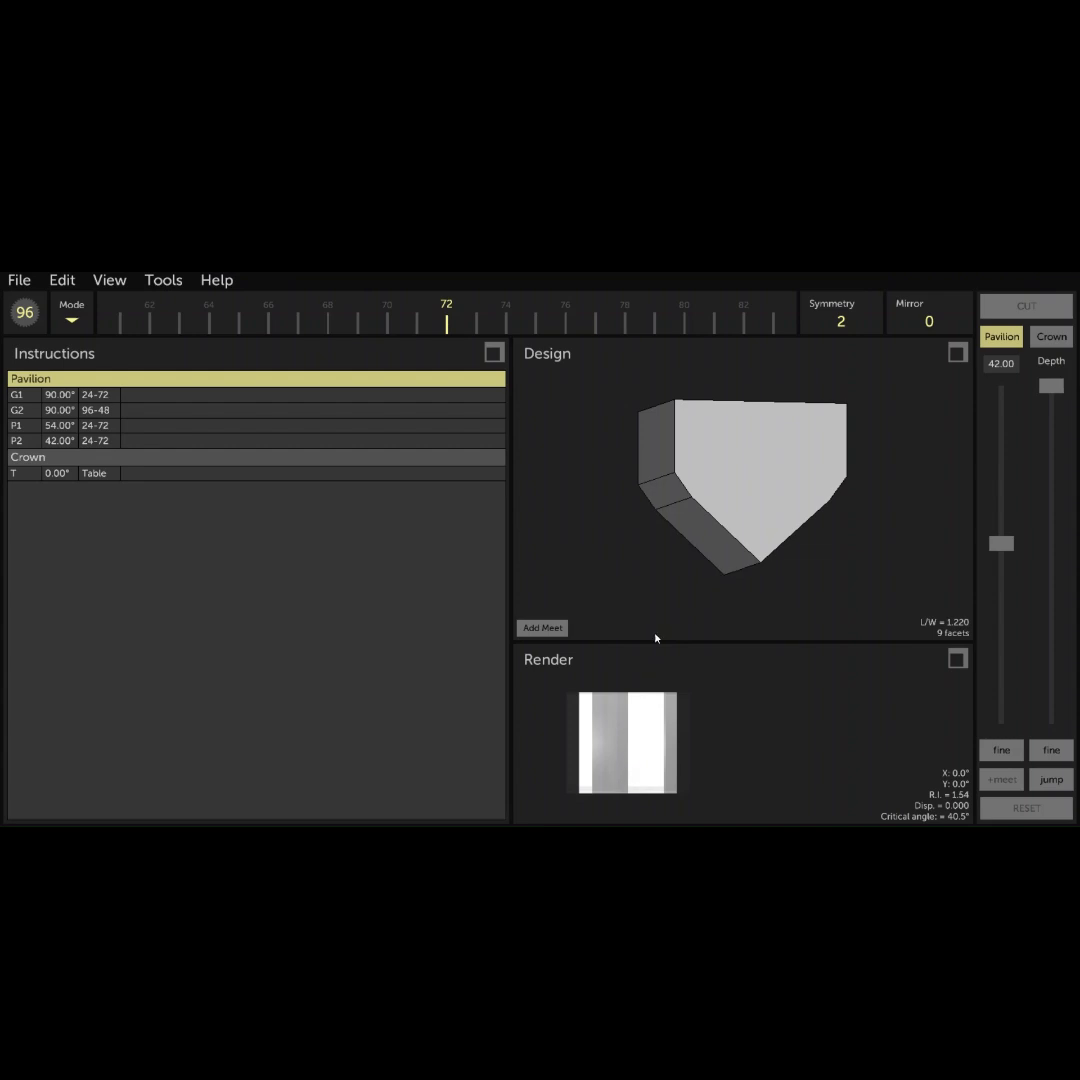
click(1000, 367)
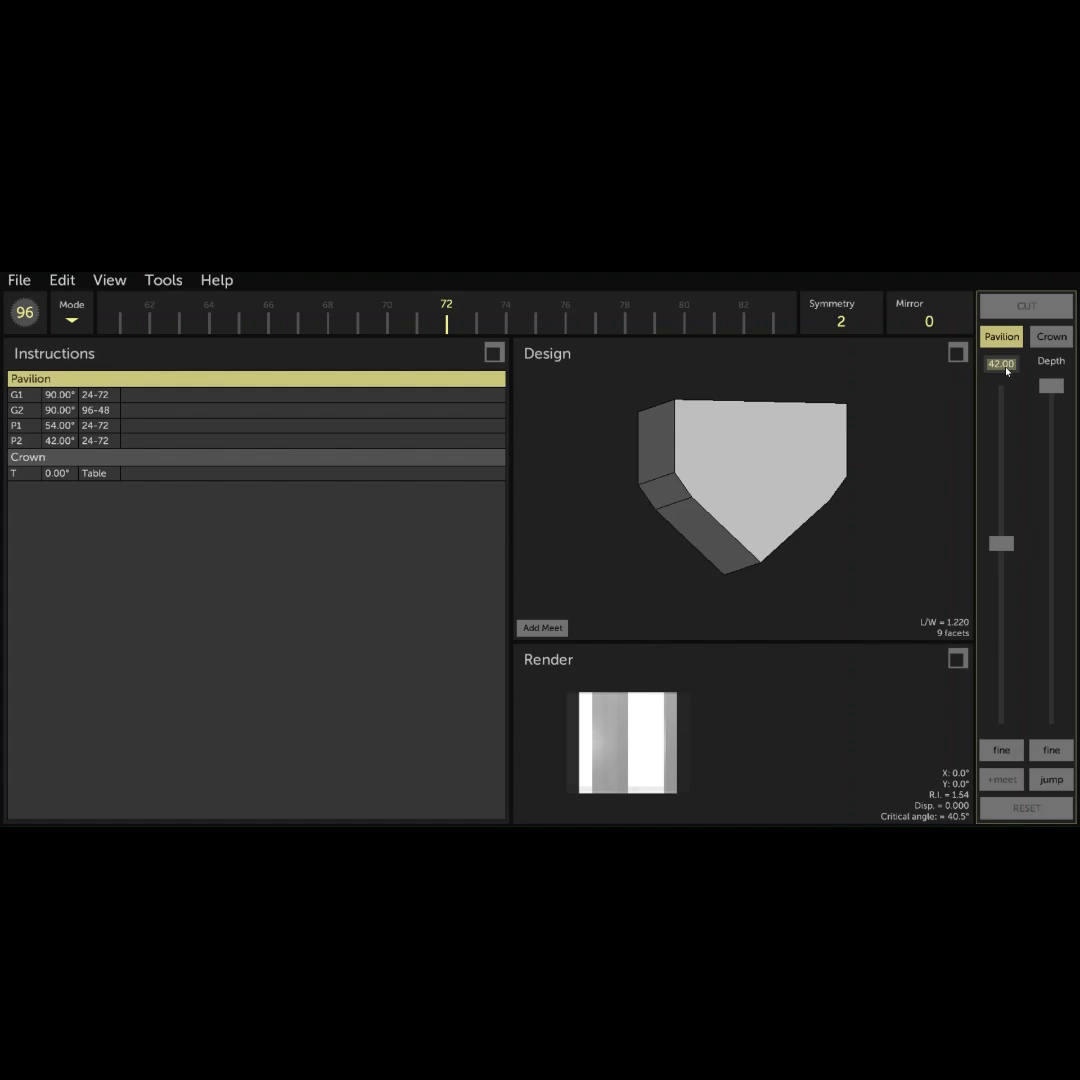
text(33)
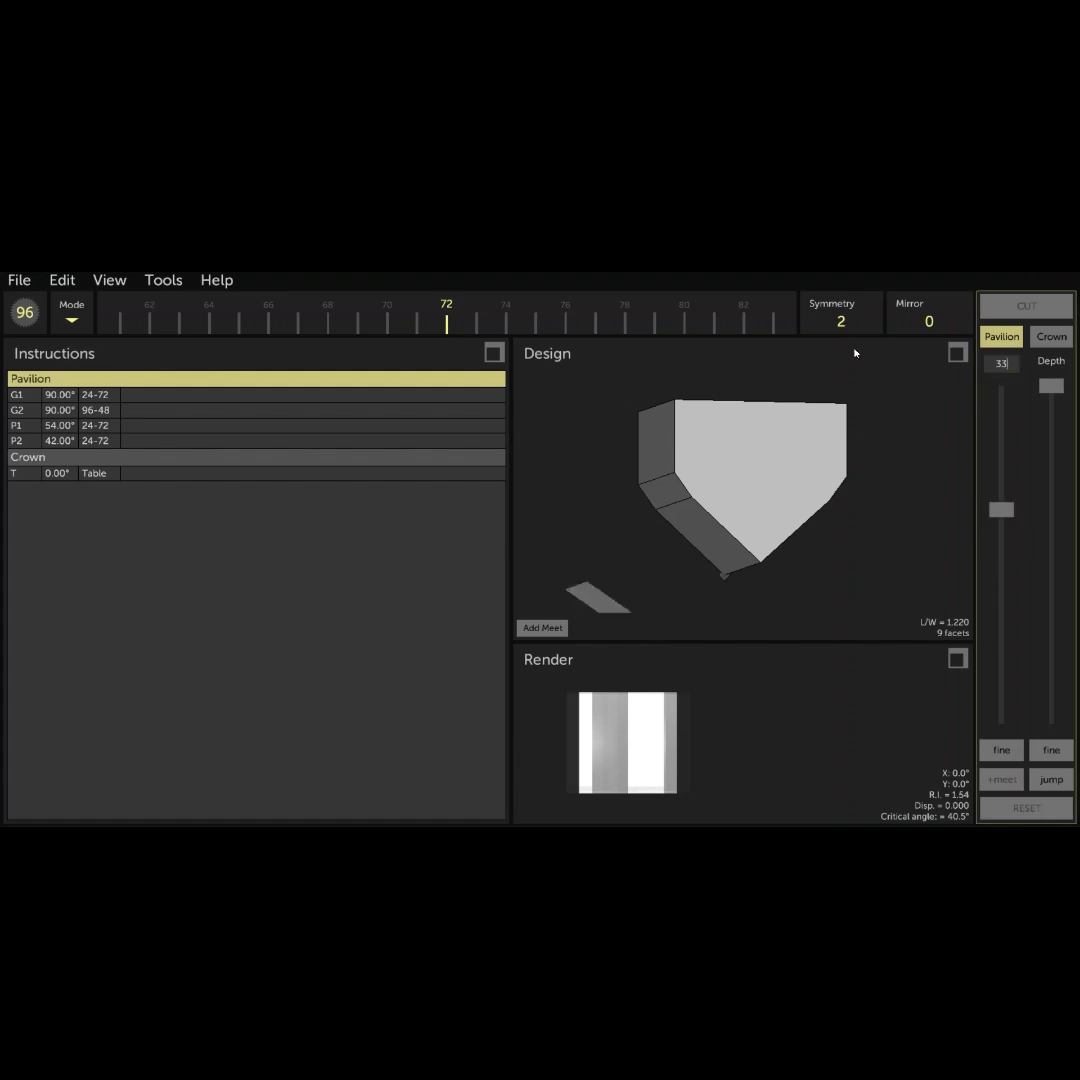
click(1051, 391)
drag(1051, 391, 1051, 528)
mouse_move(788, 496)
mouse_down()
mouse_move(742, 477)
mouse_move(779, 521)
mouse_up()
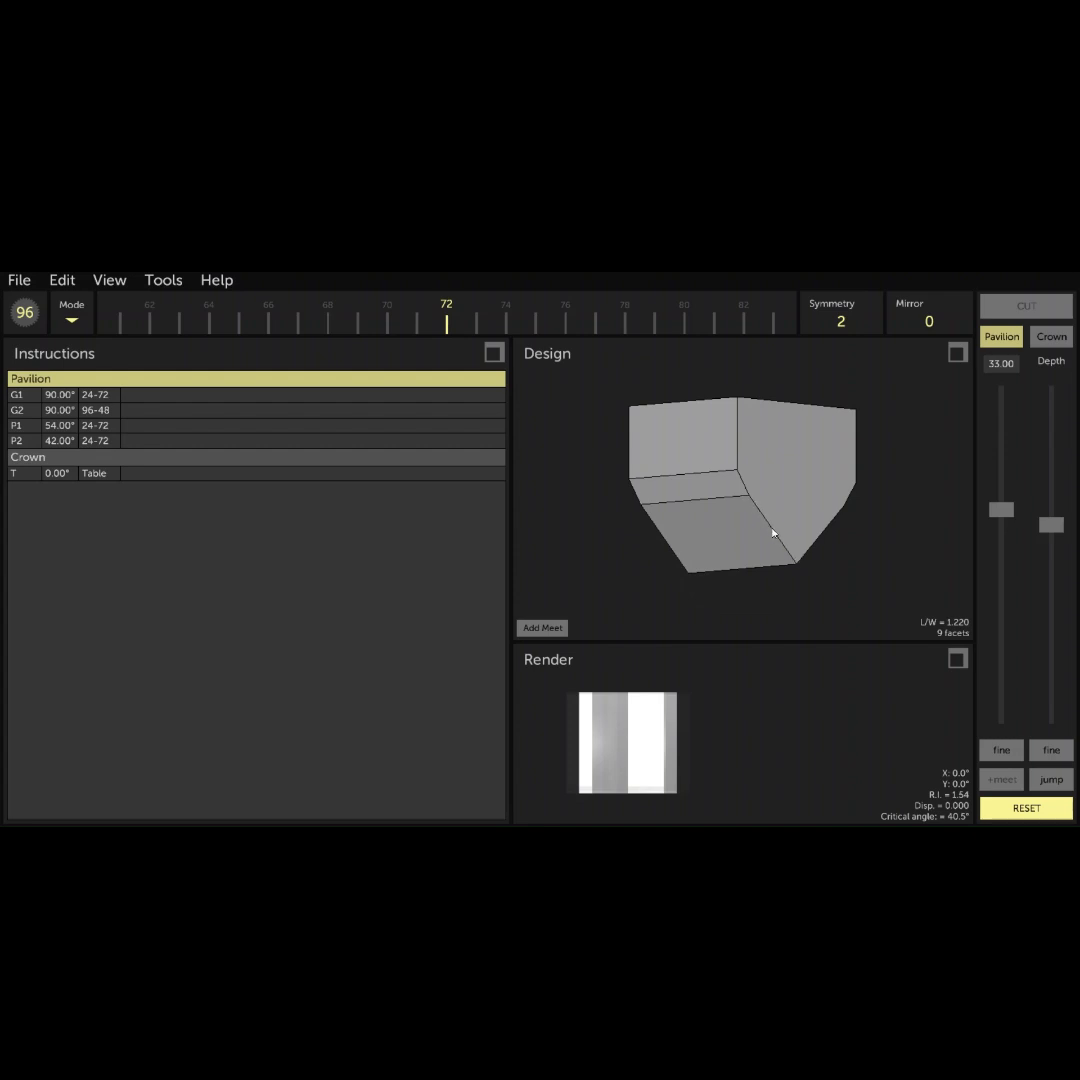
click(543, 627)
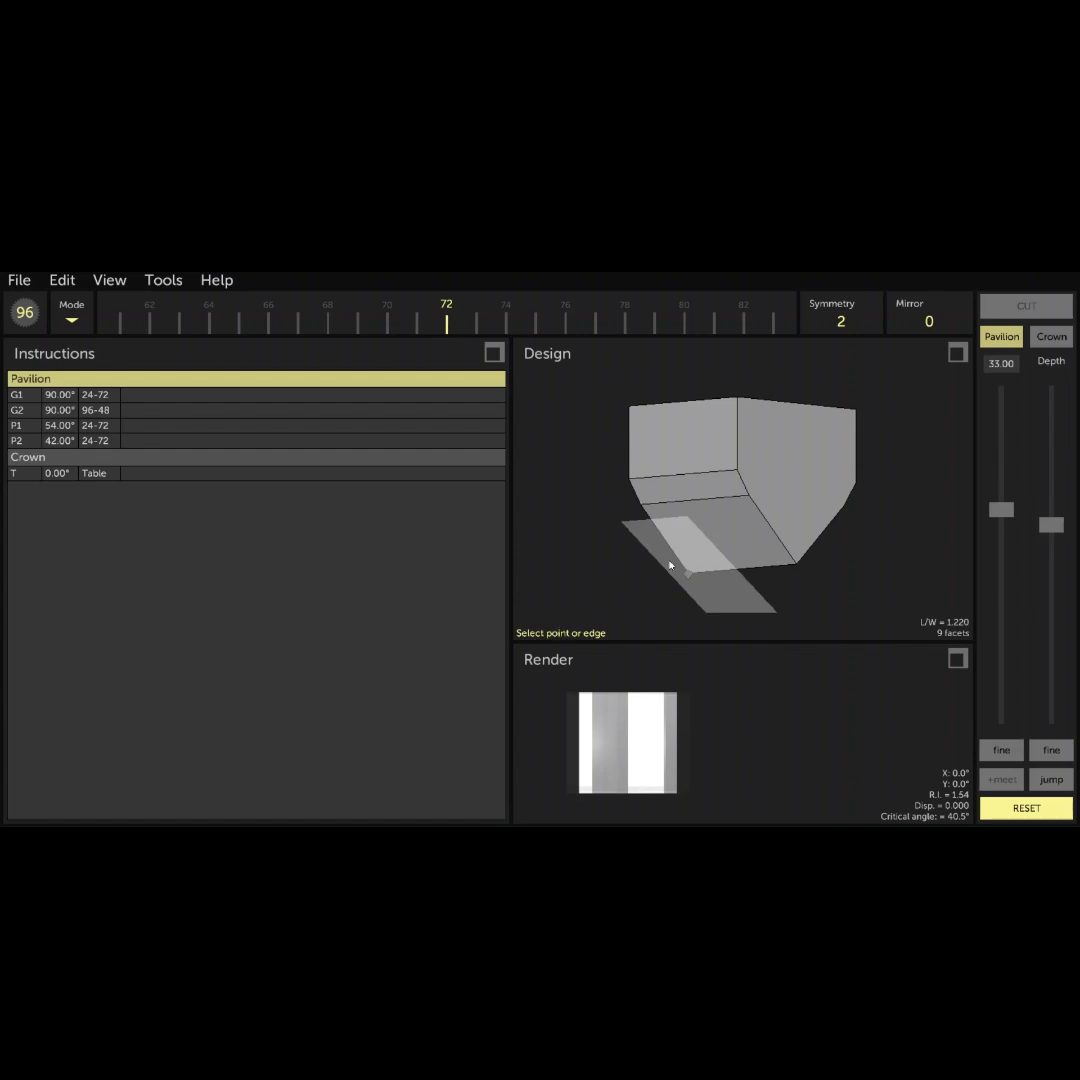
click(766, 521)
click(597, 570)
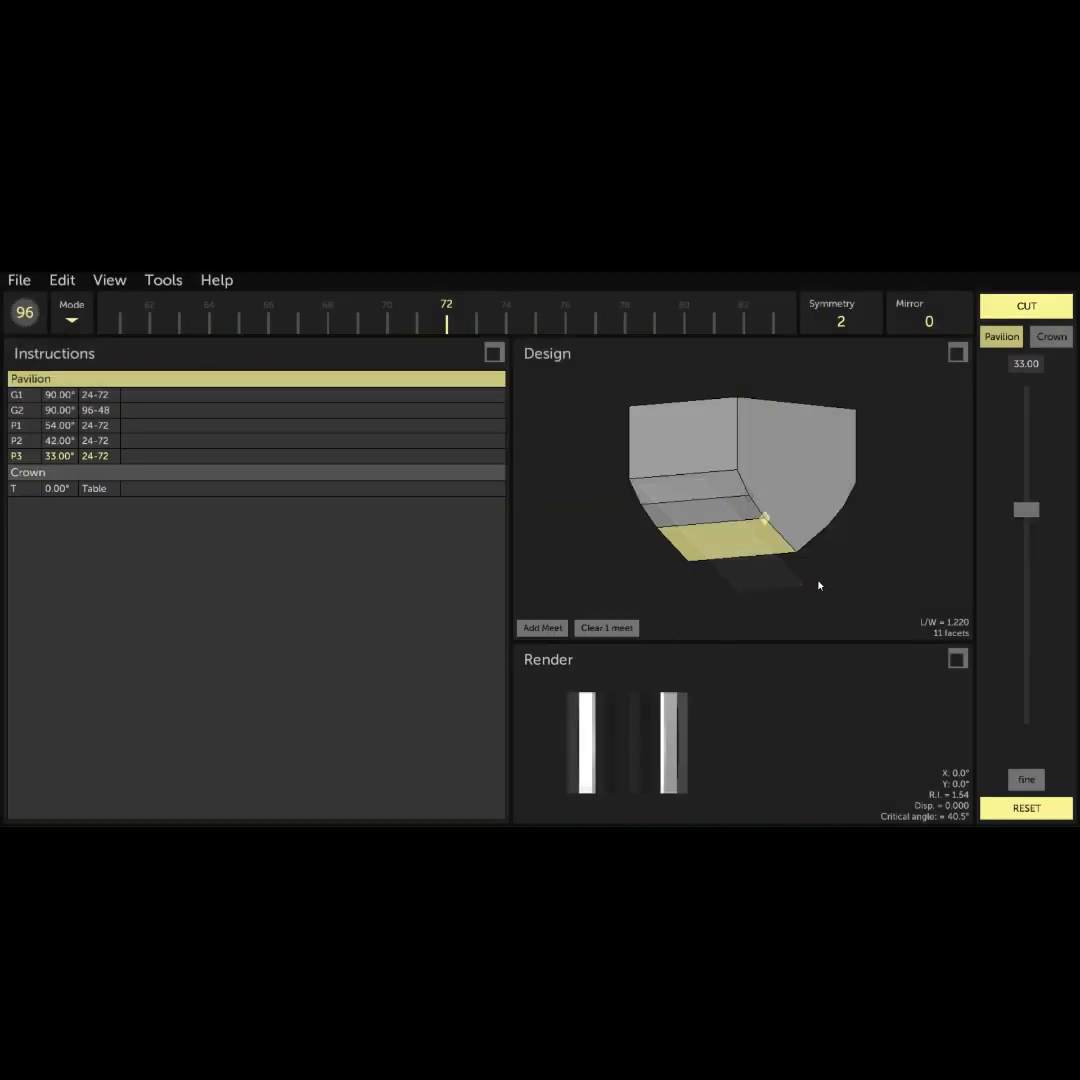
click(997, 315)
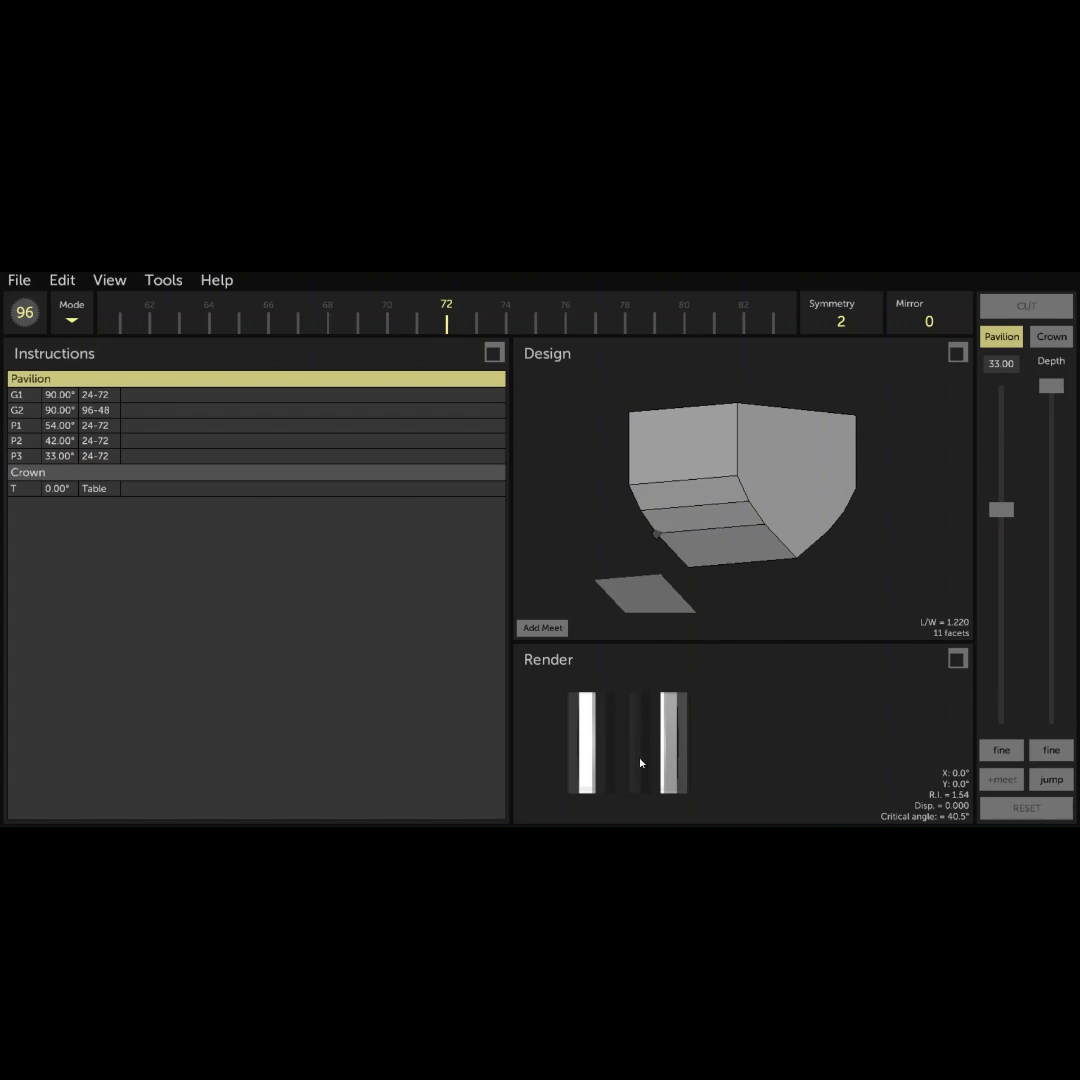
- Cut a 26° pavilion tier on indexes 24-72 through a meetpoint at 1/2 (0.5) of the 33° facet's sloping side edge
click(1001, 366)
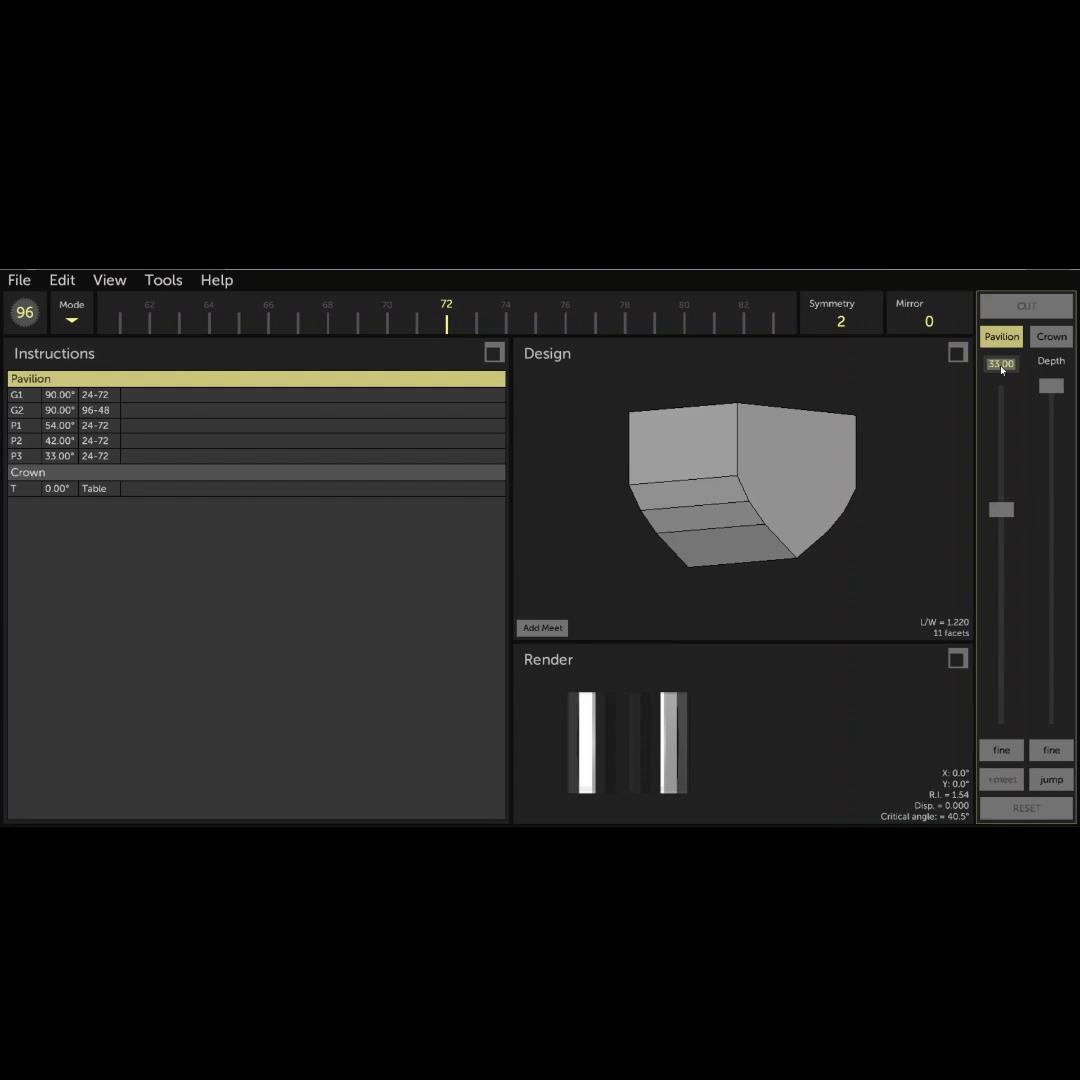
text(26)
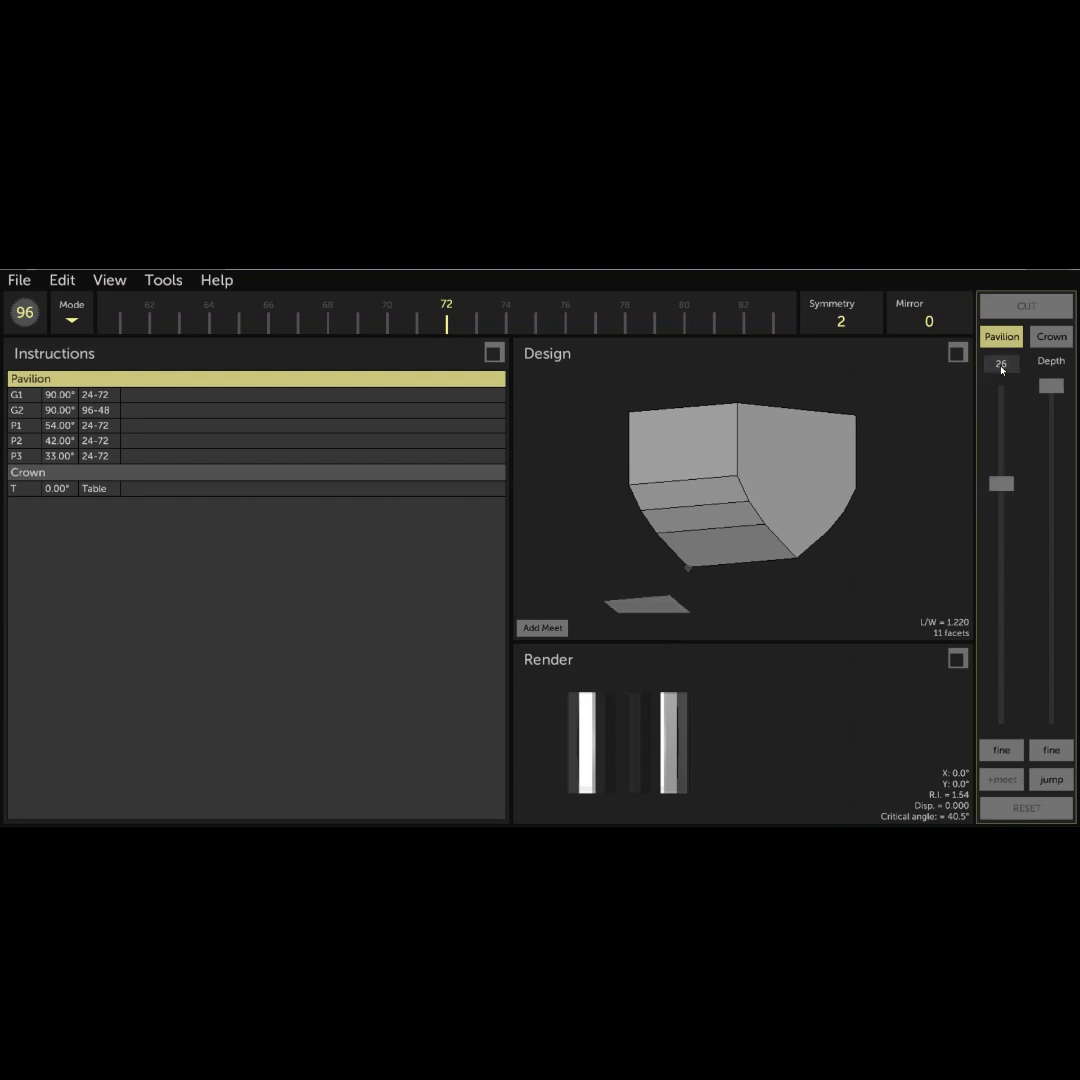
drag(1051, 386, 1048, 590)
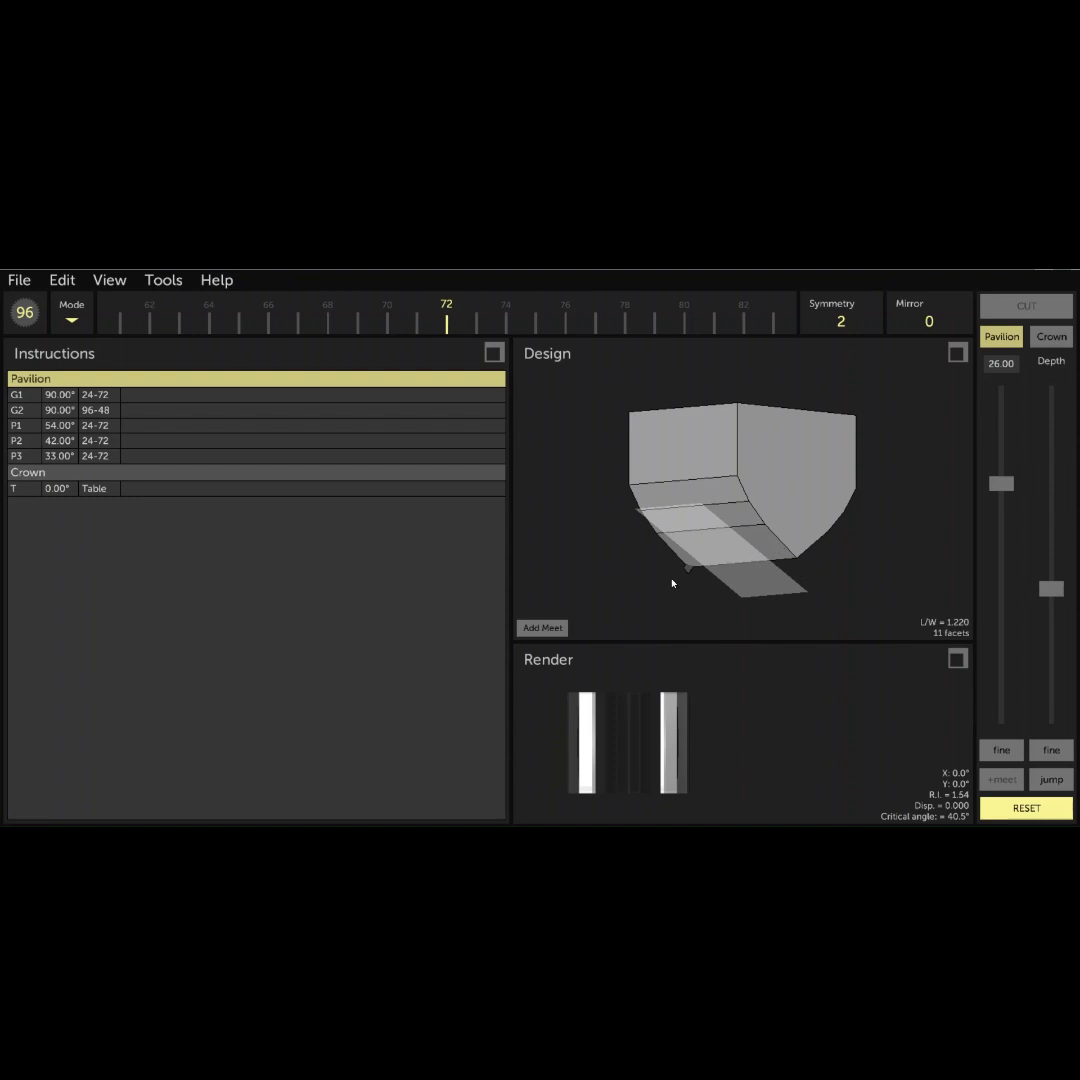
click(542, 627)
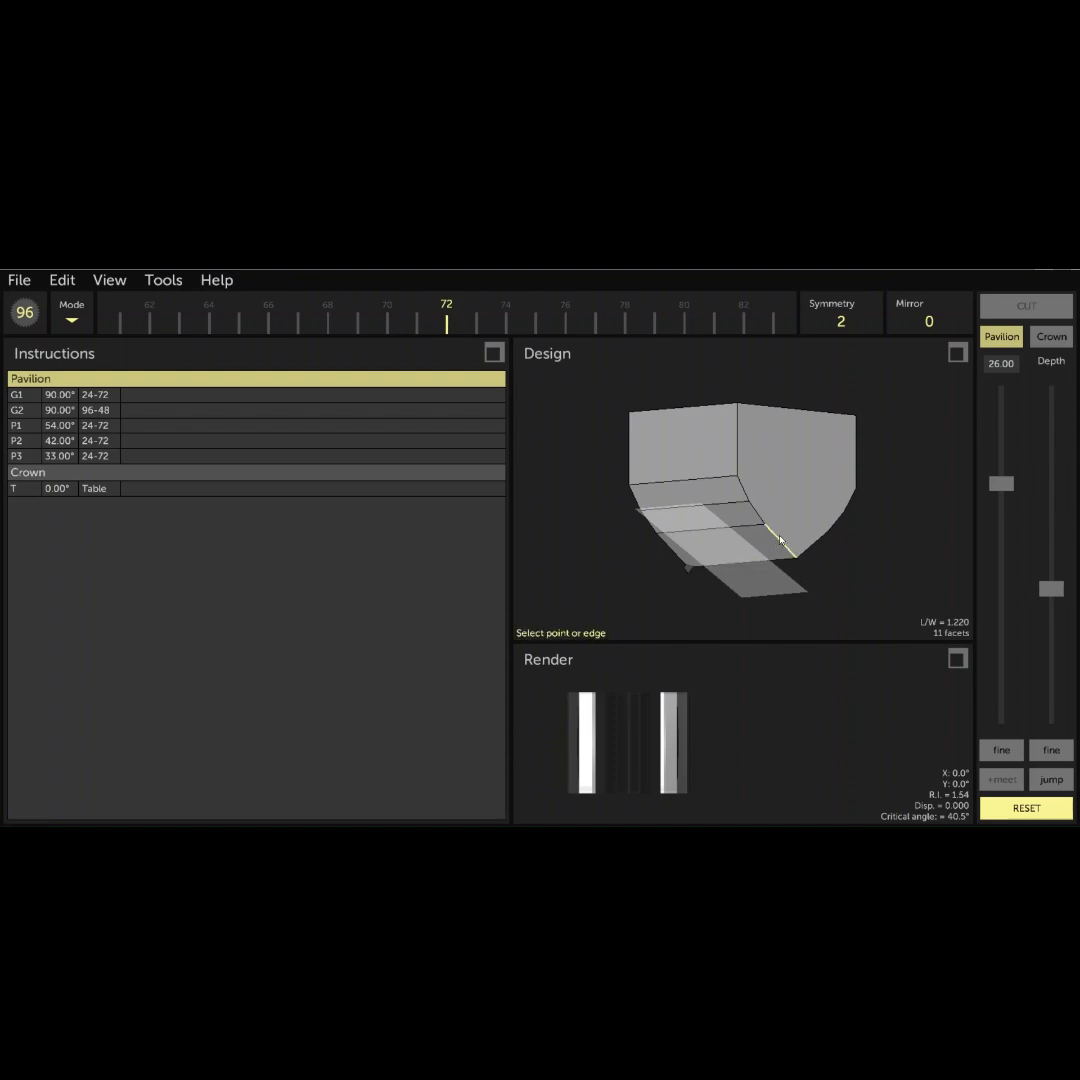
click(776, 543)
click(561, 580)
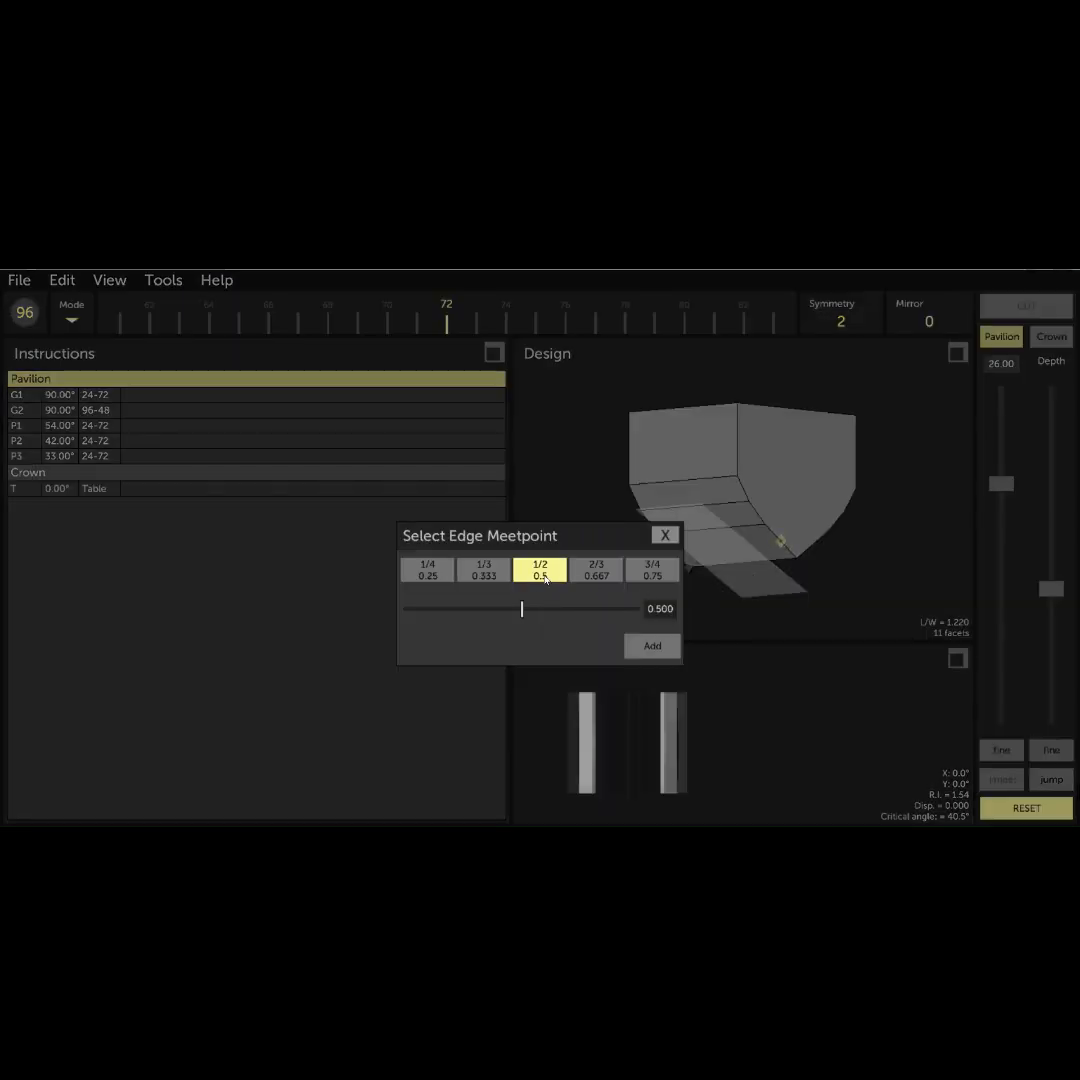
click(653, 646)
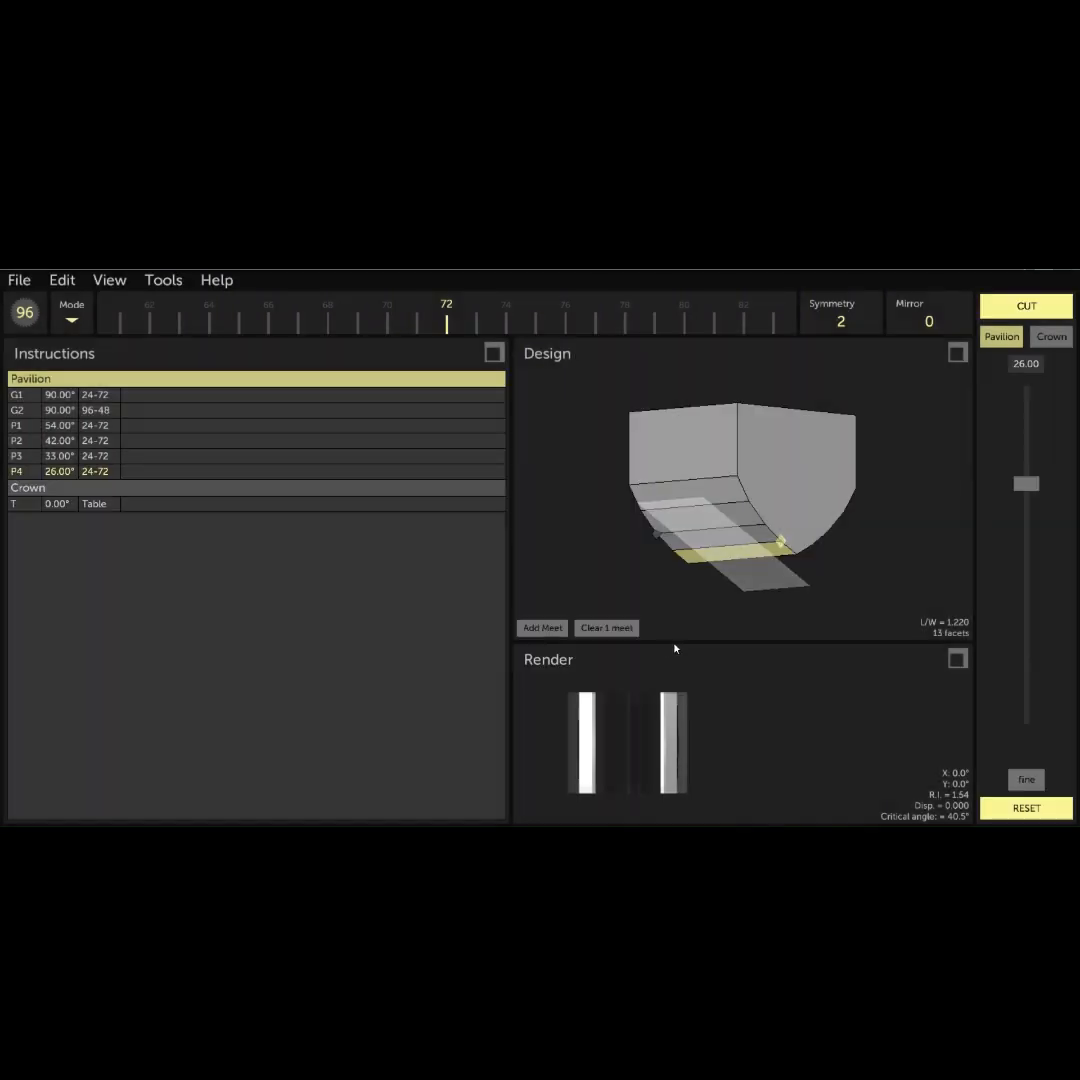
click(1035, 311)
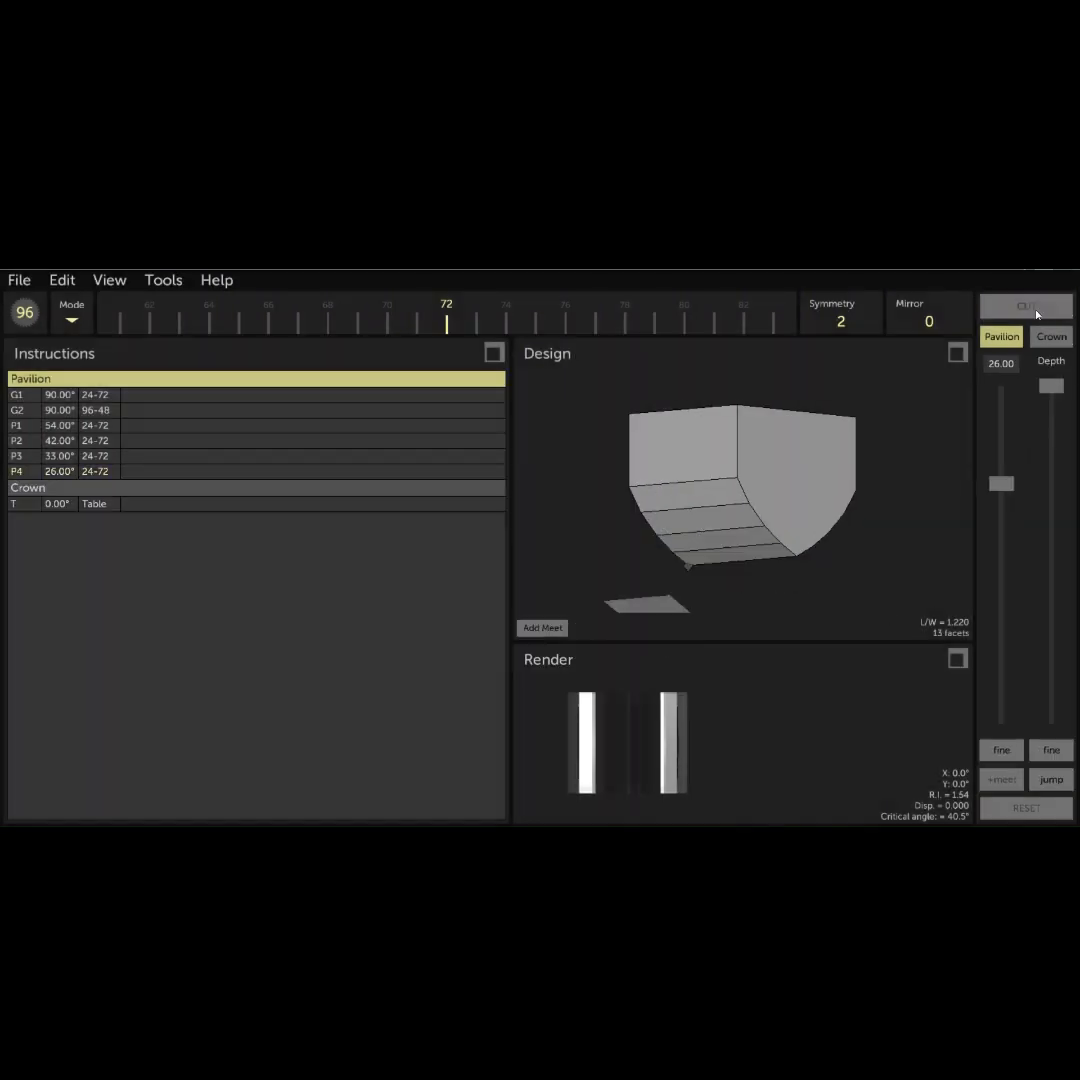
- Cut a 61° pavilion tier on indexes 96-48 through the girdle corner where the 54° facet meets both girdle facets
drag(796, 501, 660, 509)
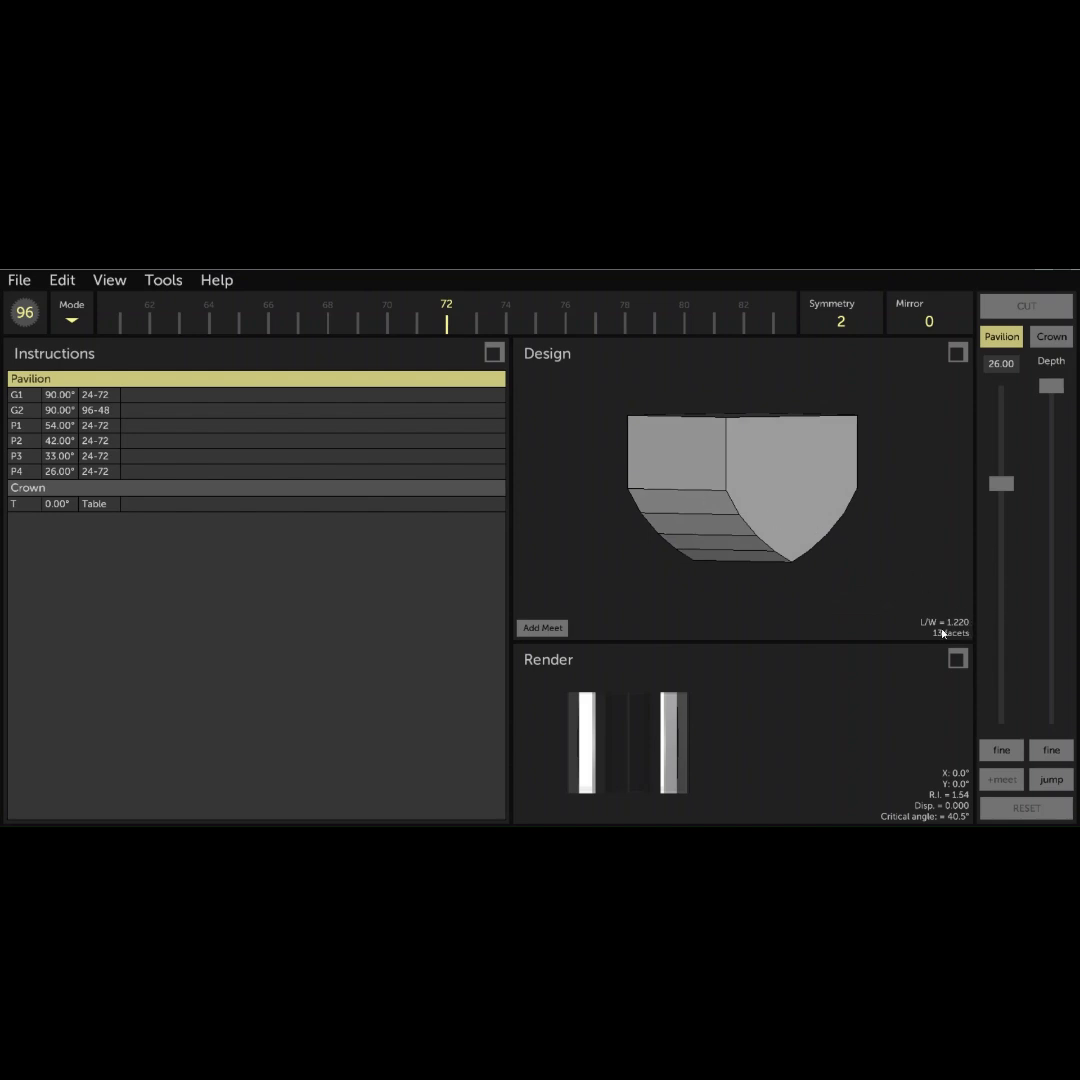
drag(841, 562, 776, 470)
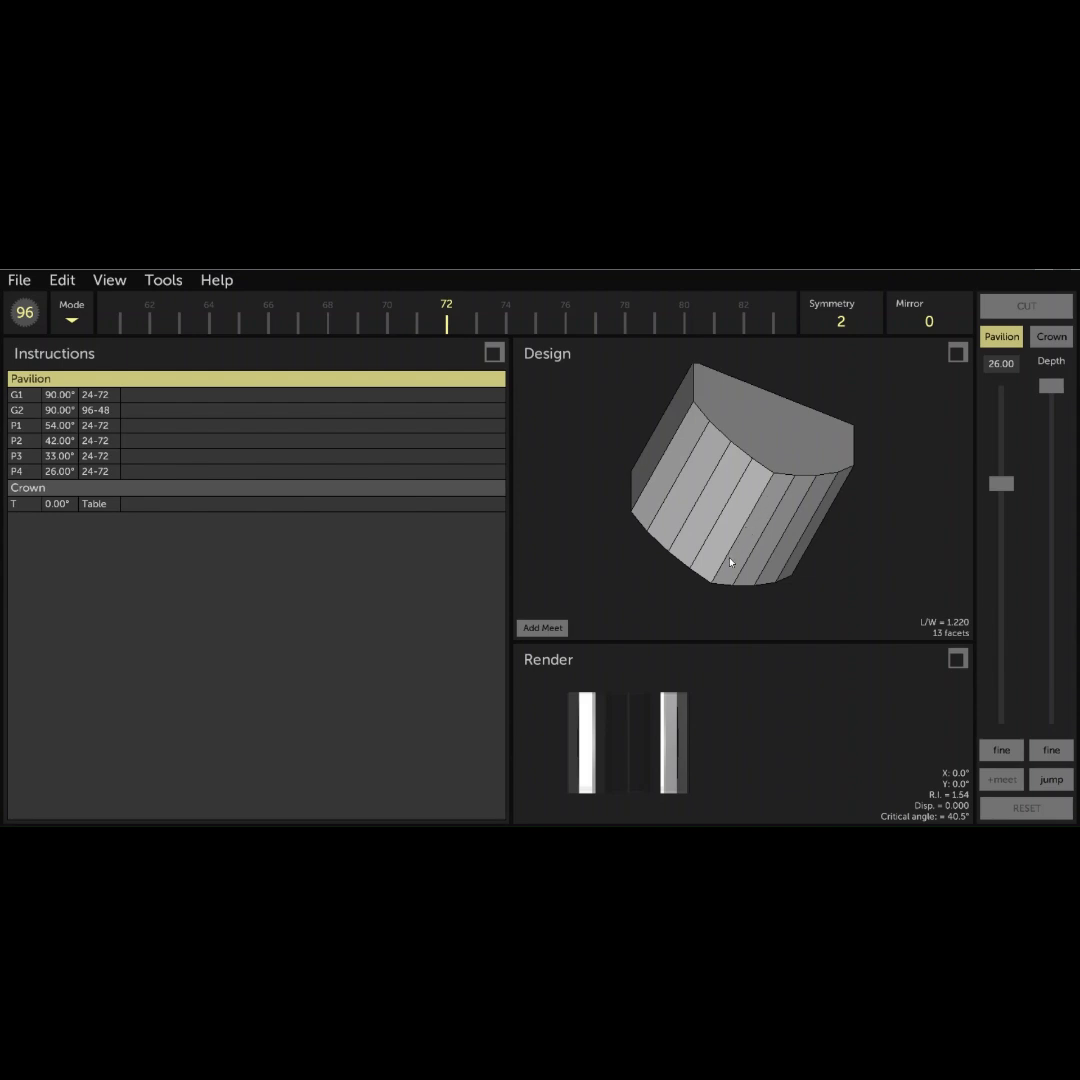
drag(600, 792, 653, 637)
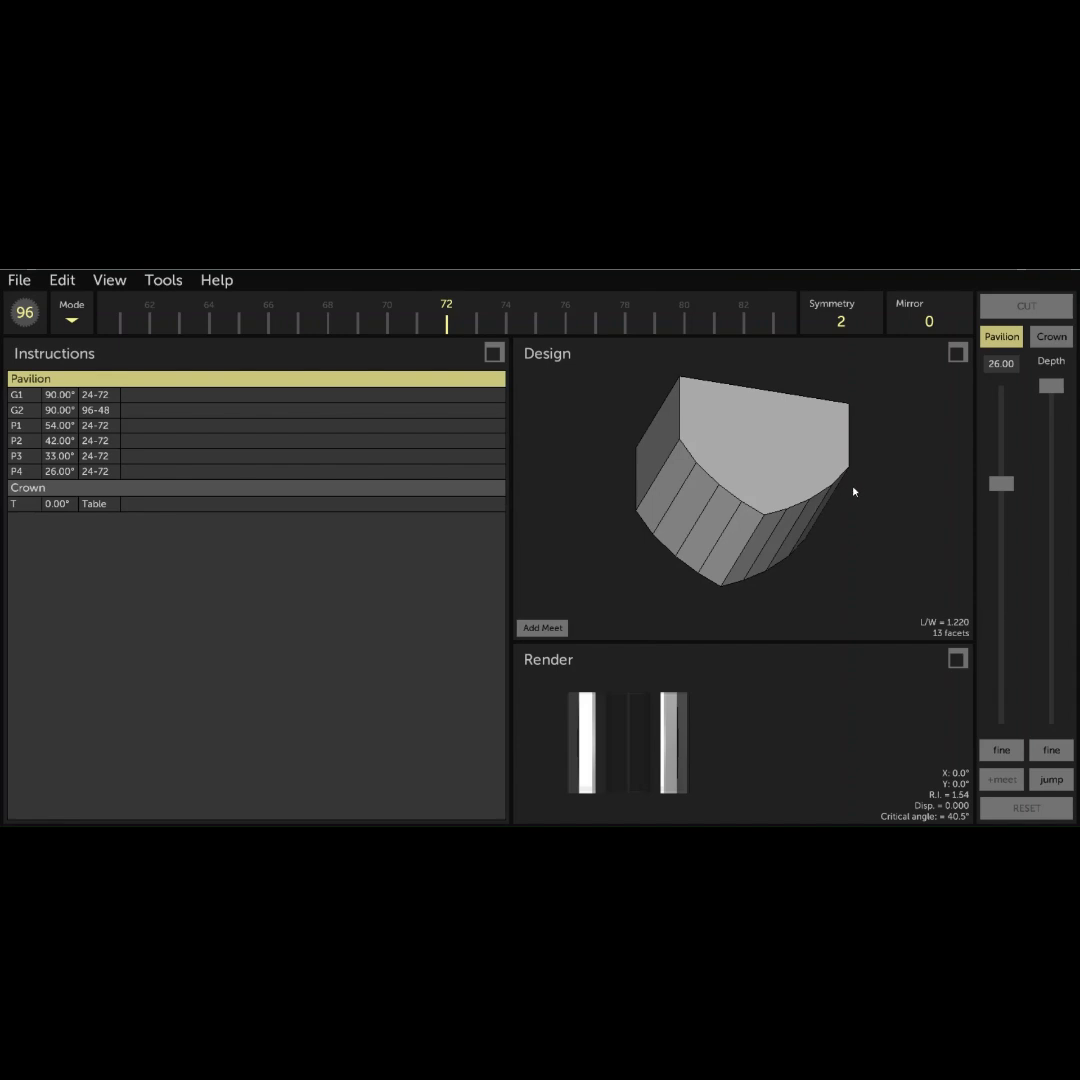
drag(776, 437, 760, 545)
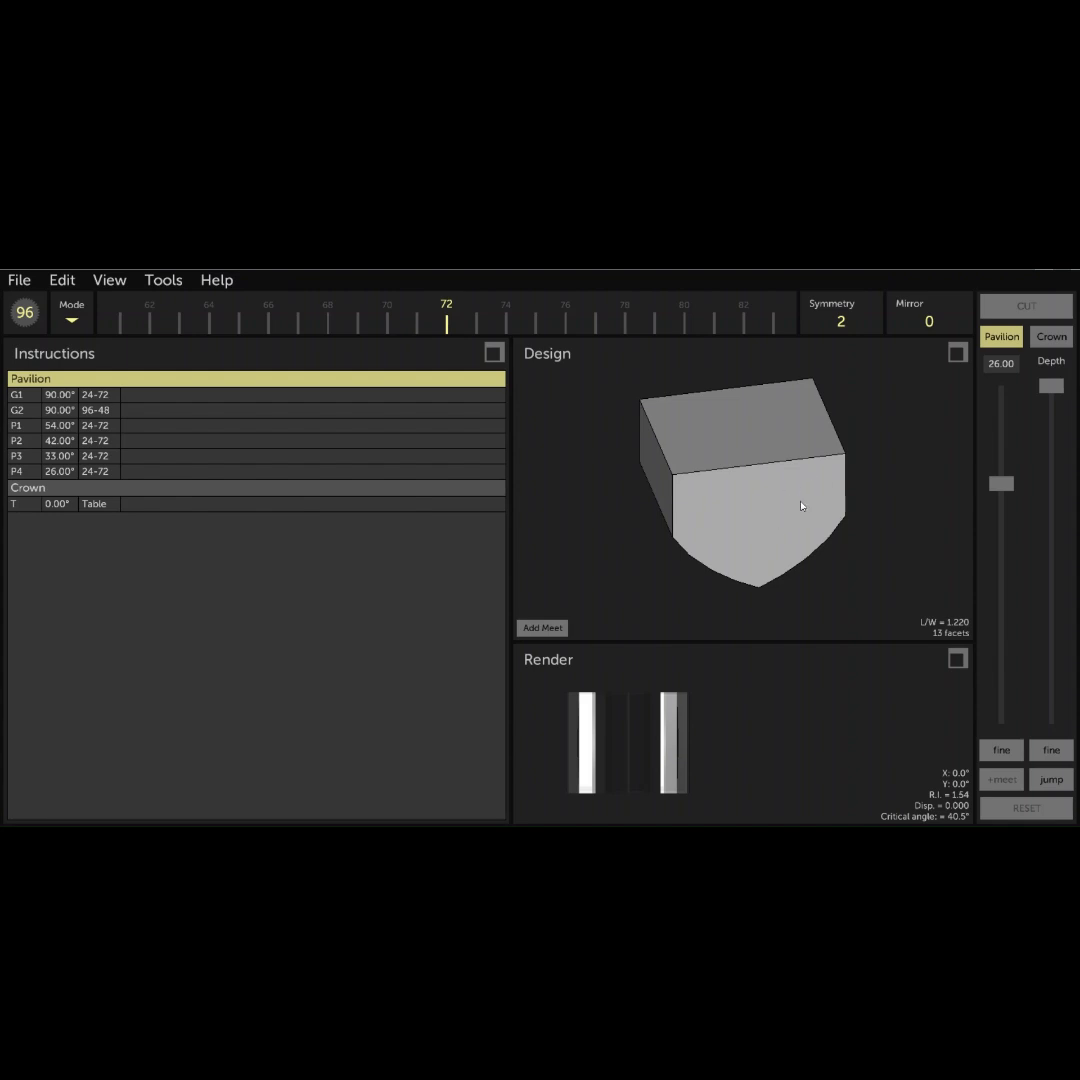
drag(805, 515, 649, 463)
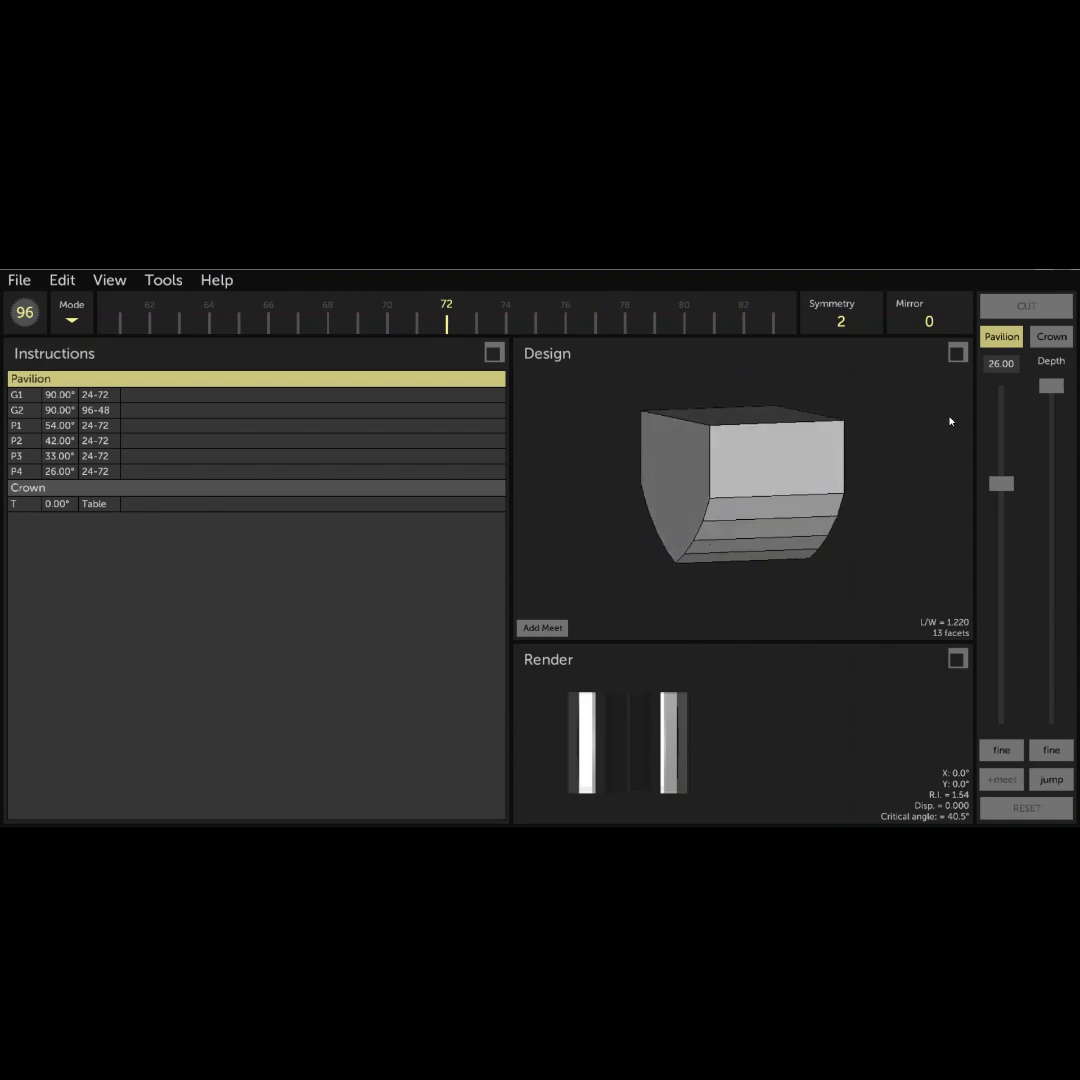
click(996, 367)
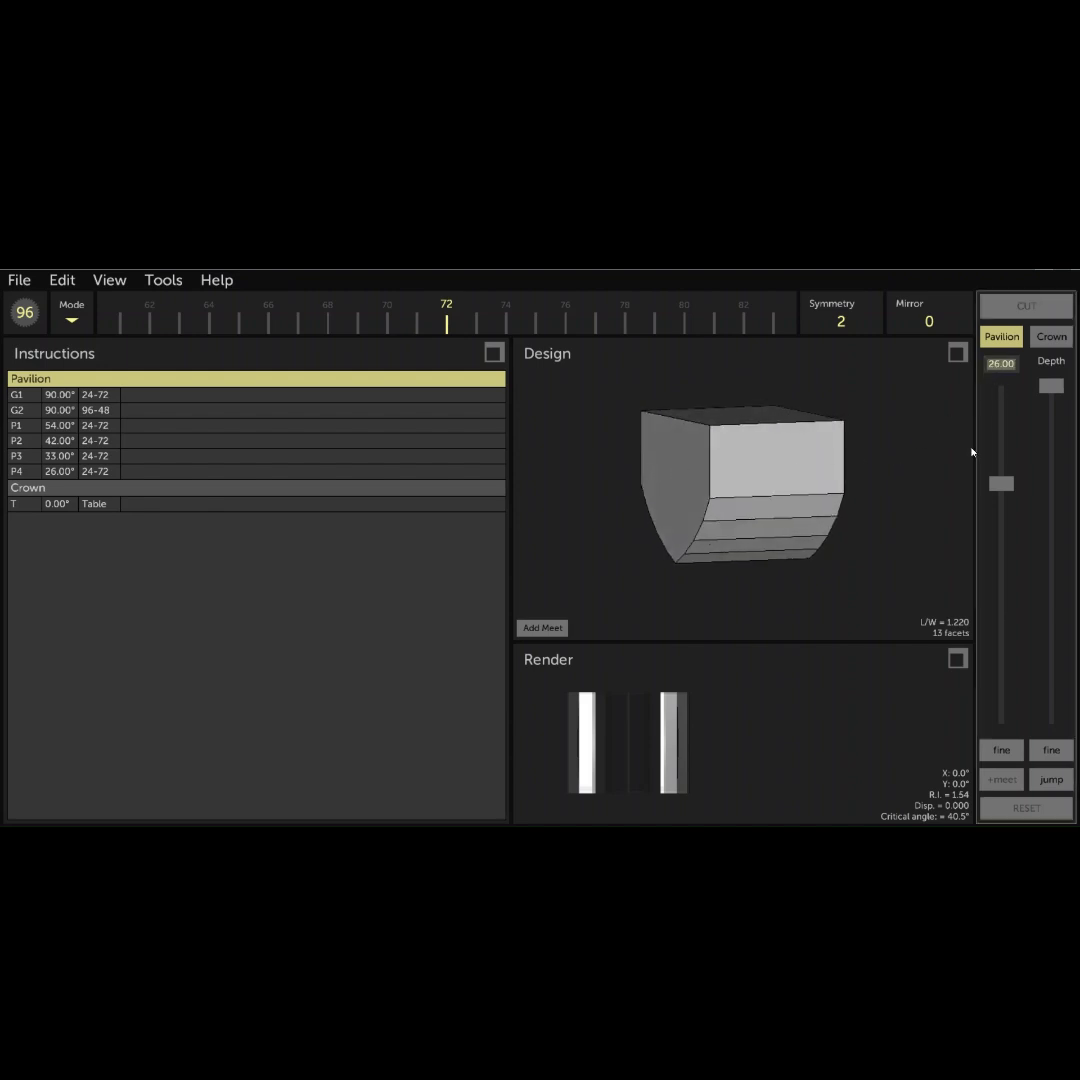
text(61)
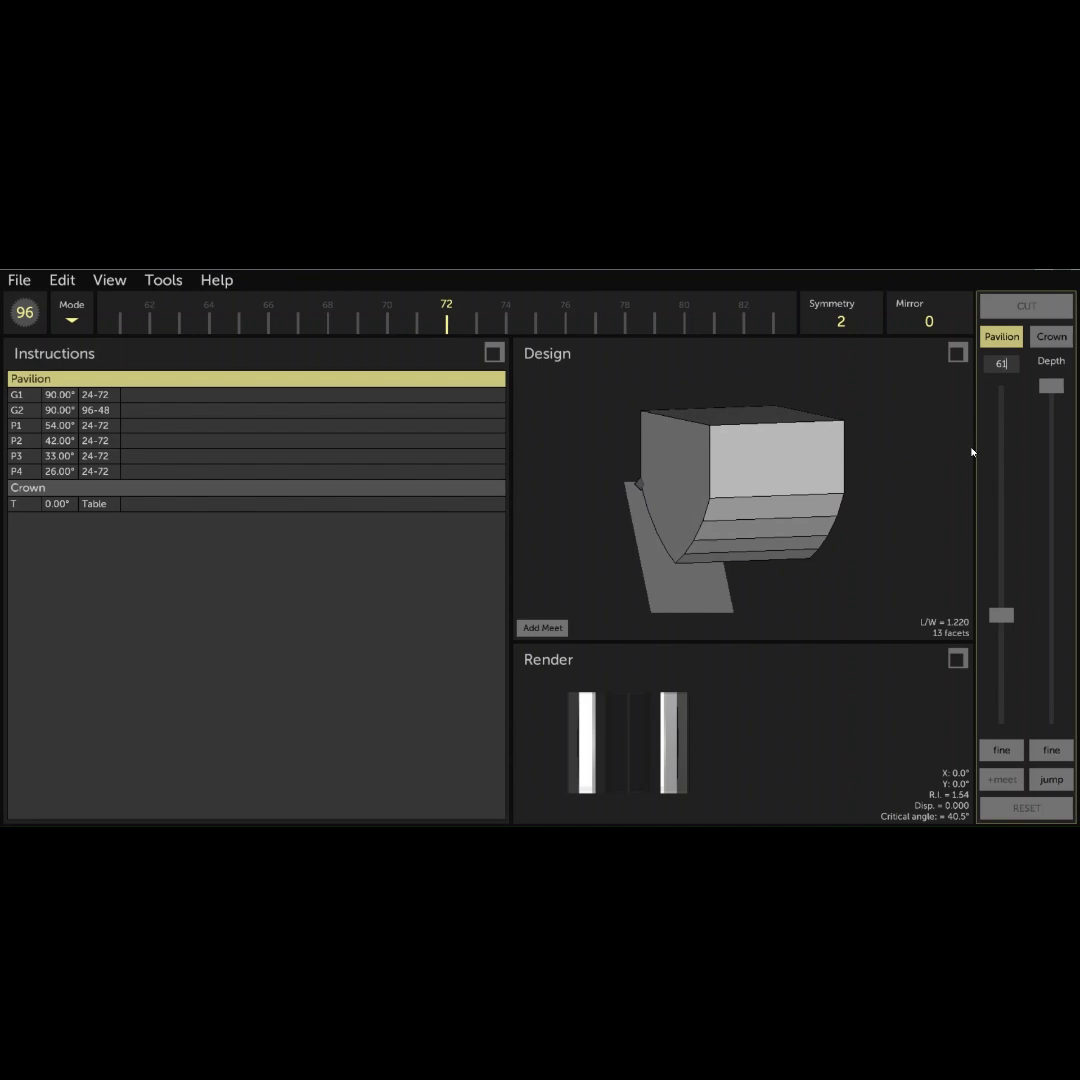
drag(713, 316, 272, 334)
drag(560, 318, 341, 327)
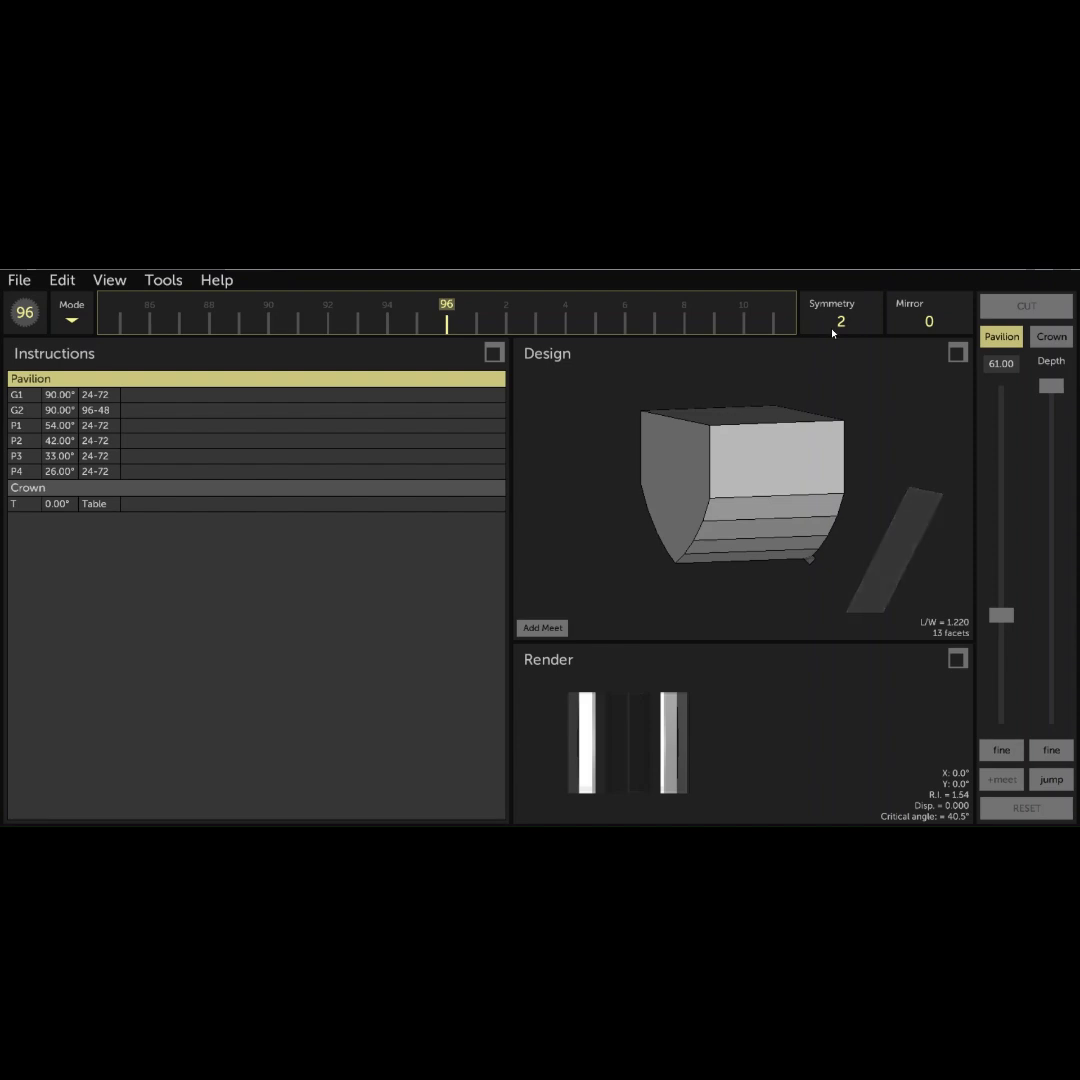
drag(935, 424, 595, 456)
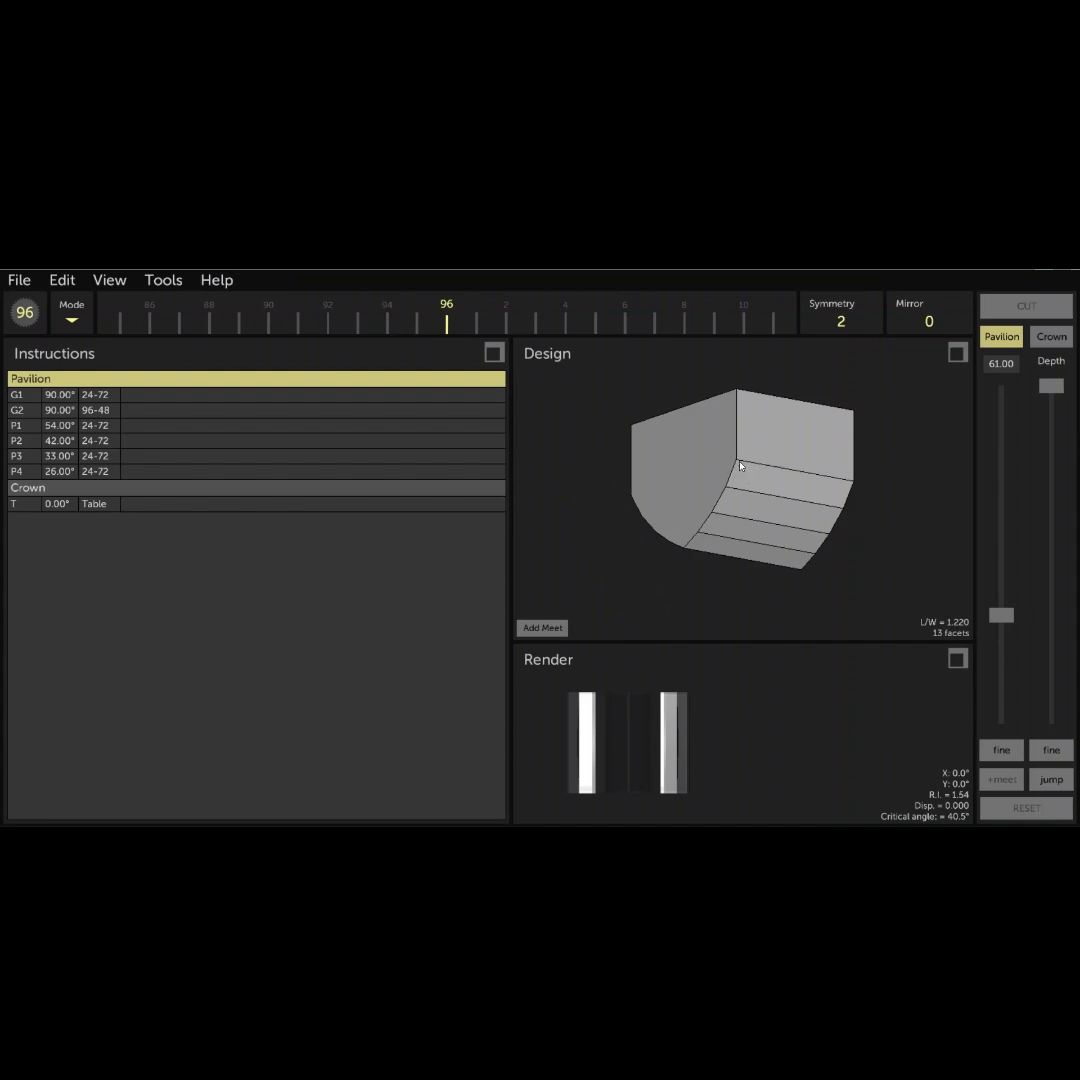
click(548, 628)
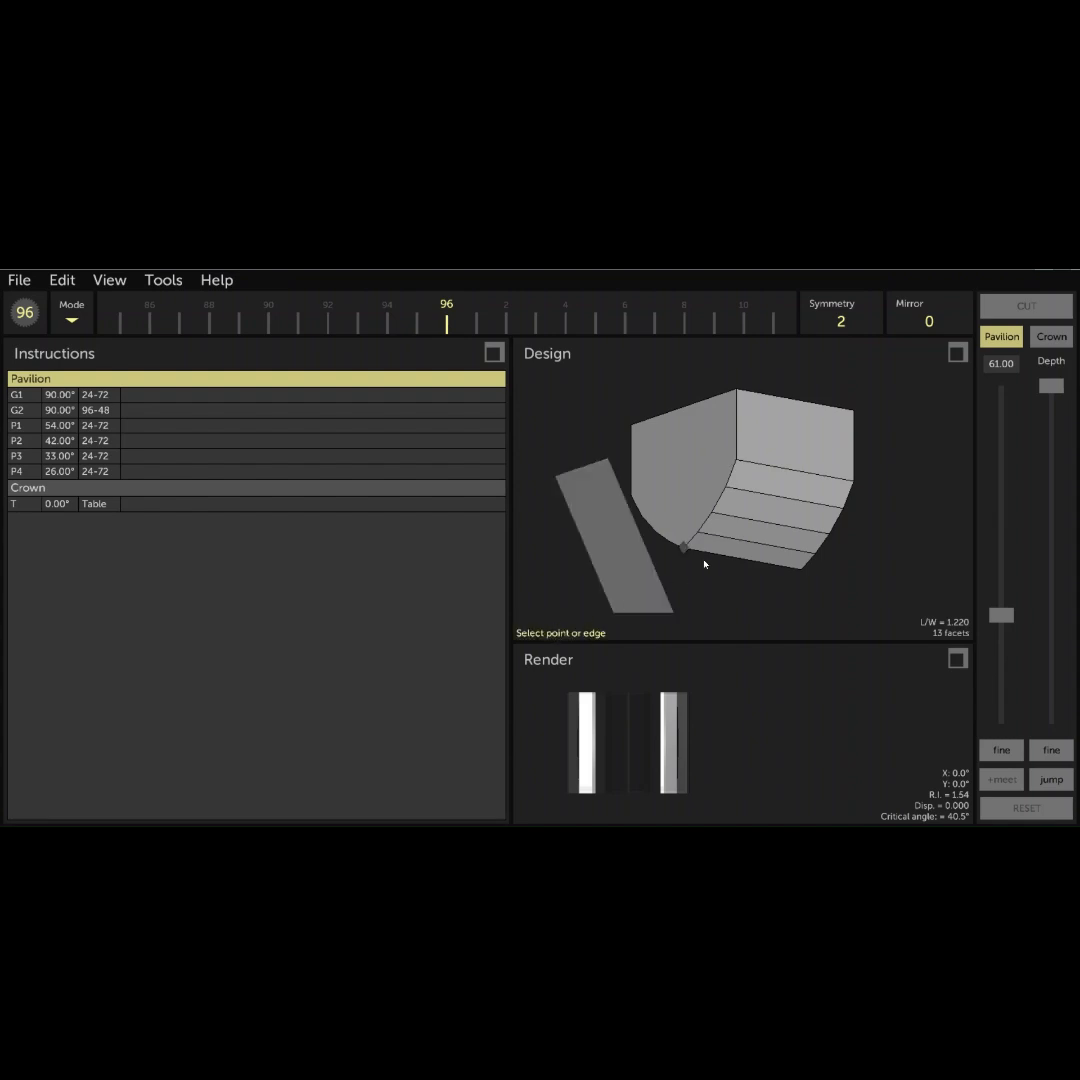
click(736, 460)
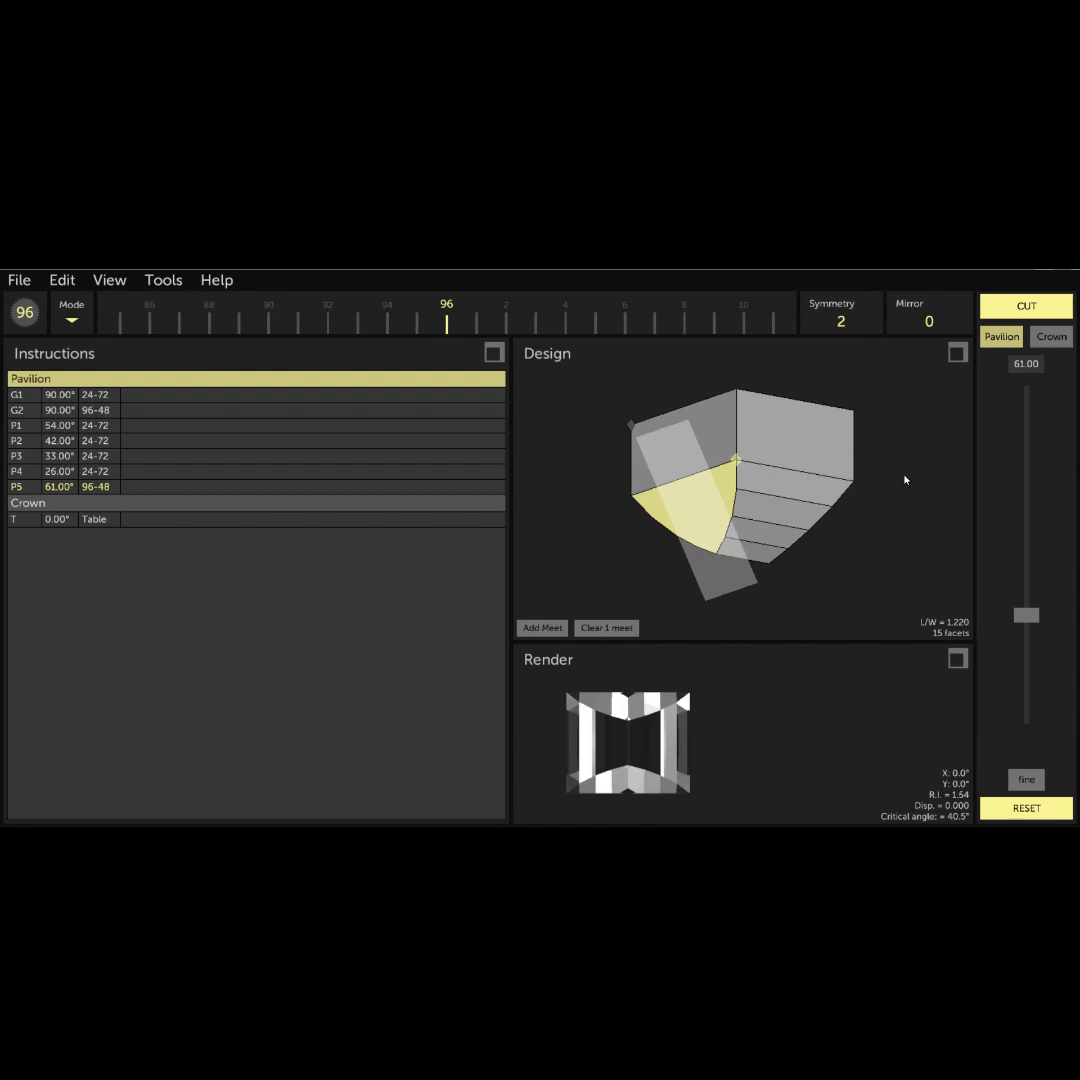
click(1028, 307)
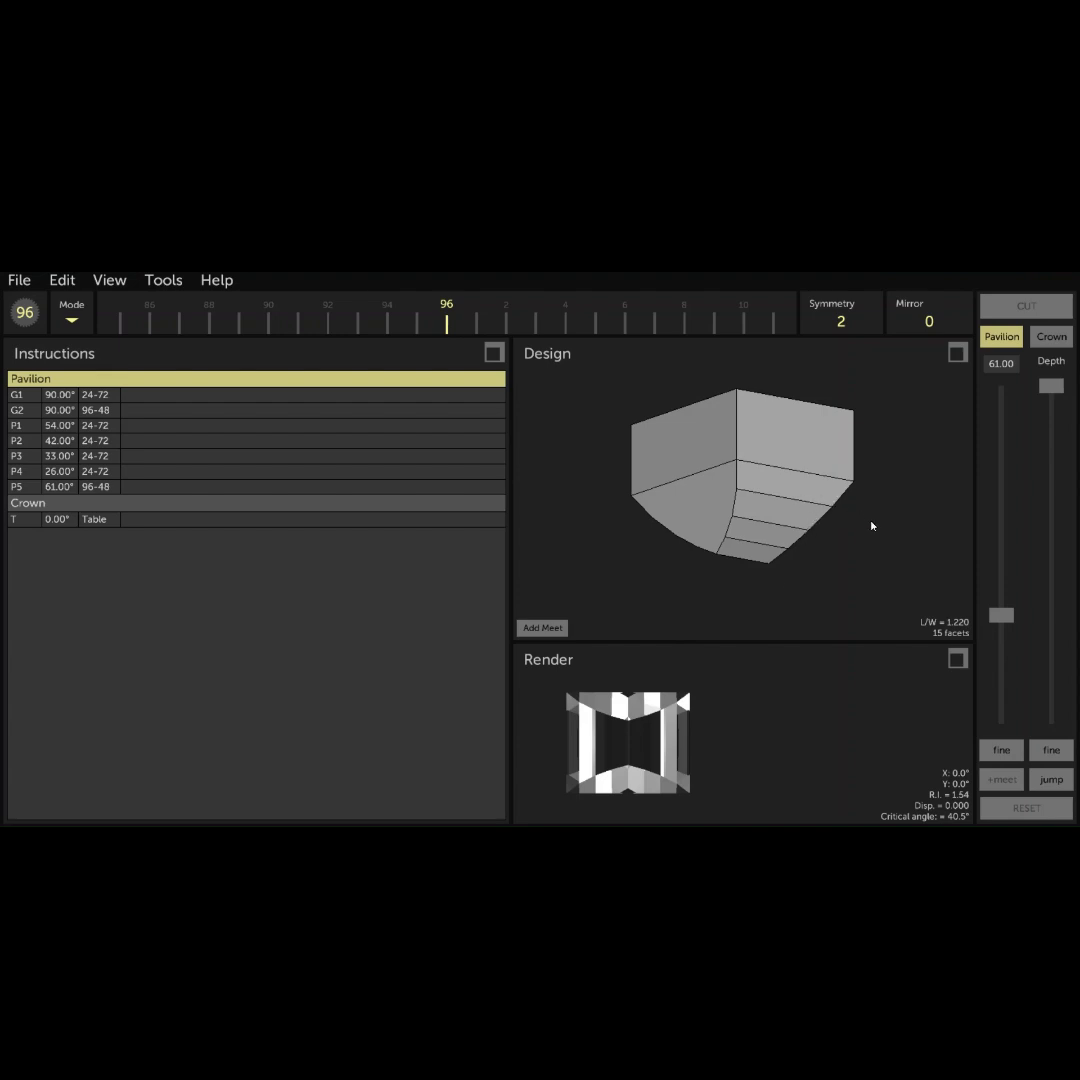
- Cut a 45° pavilion tier on indexes 02-46-50-94 with mirror 2, through the meetpoint of the 54°, 42° and 61° facets
drag(879, 530, 857, 441)
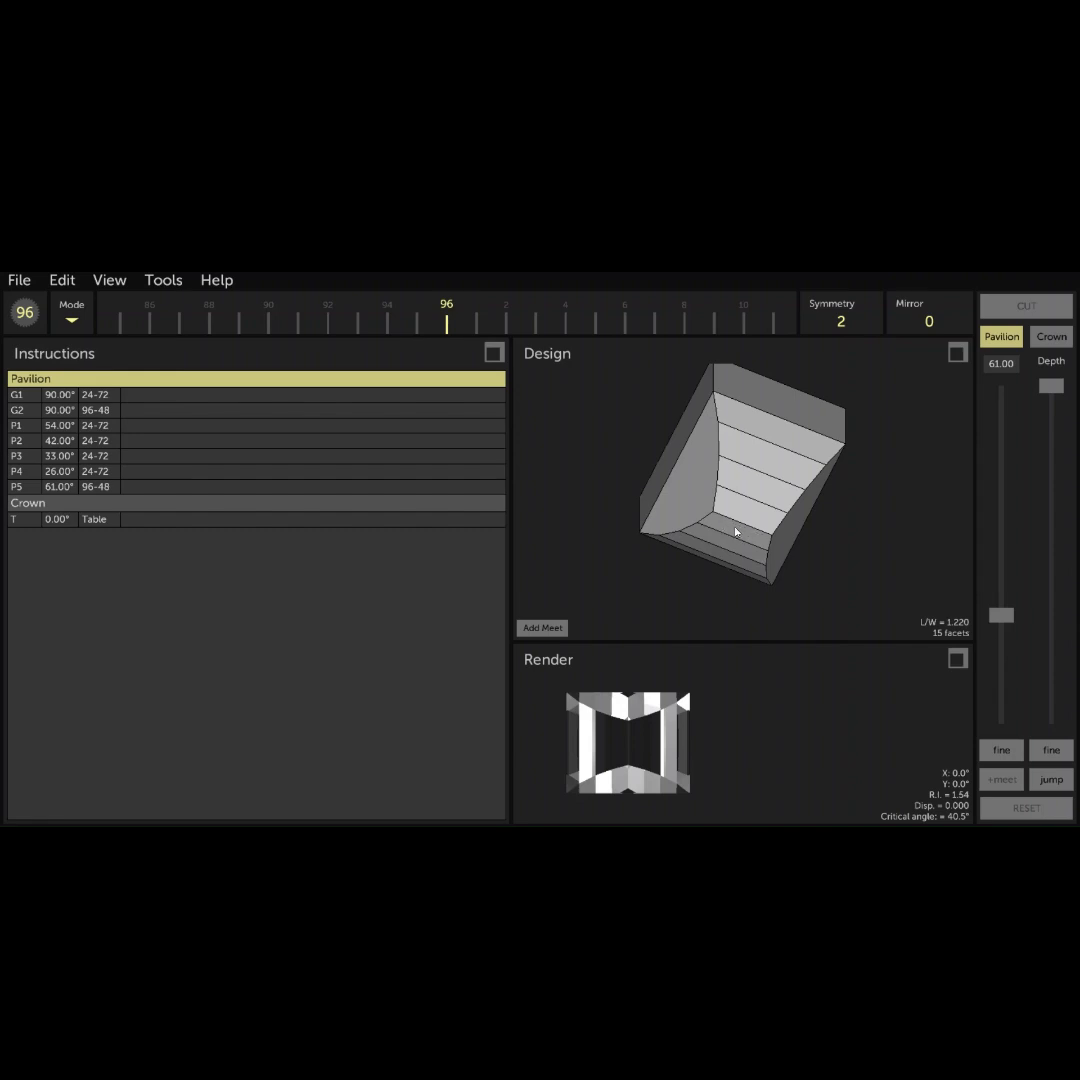
drag(735, 532, 764, 527)
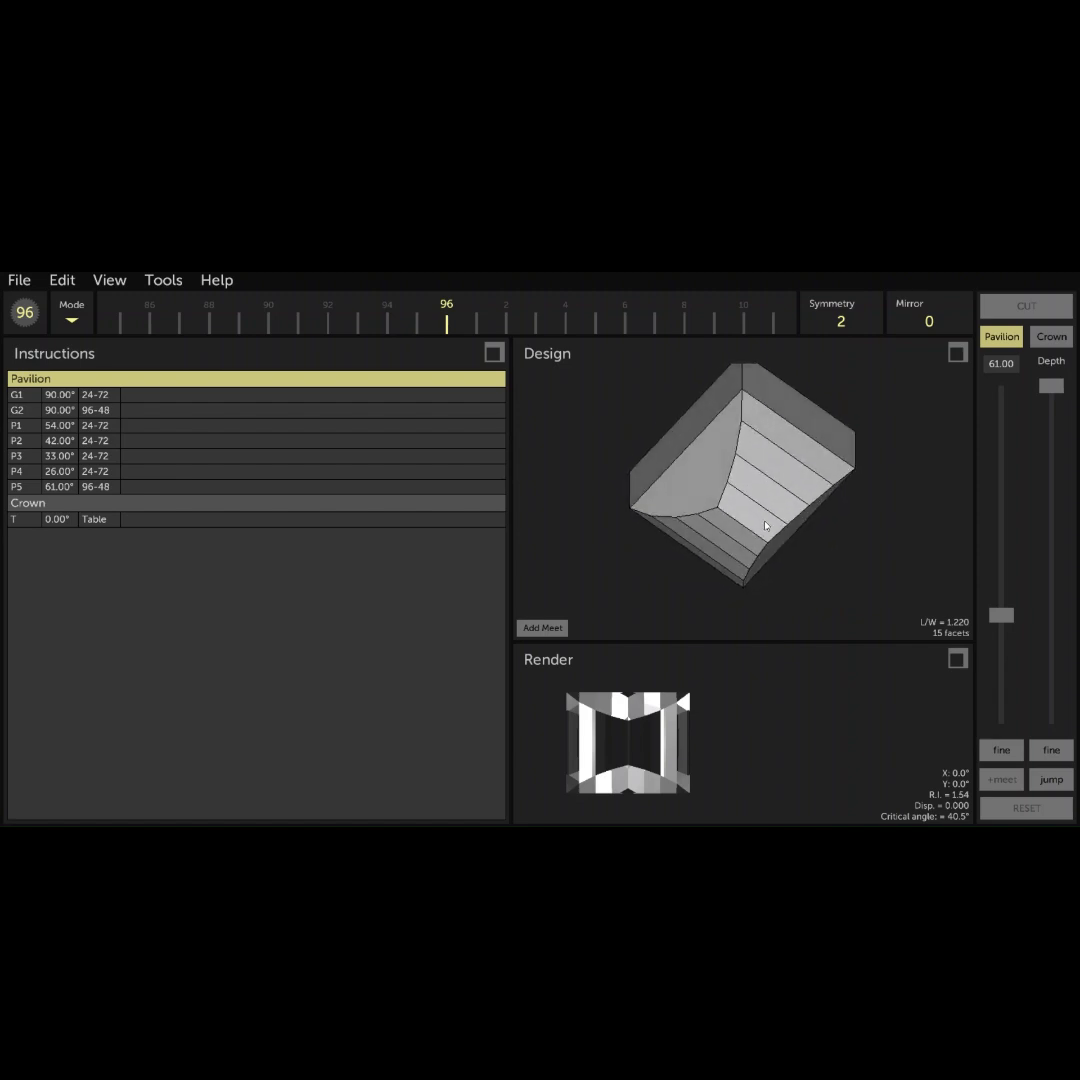
drag(766, 526, 739, 543)
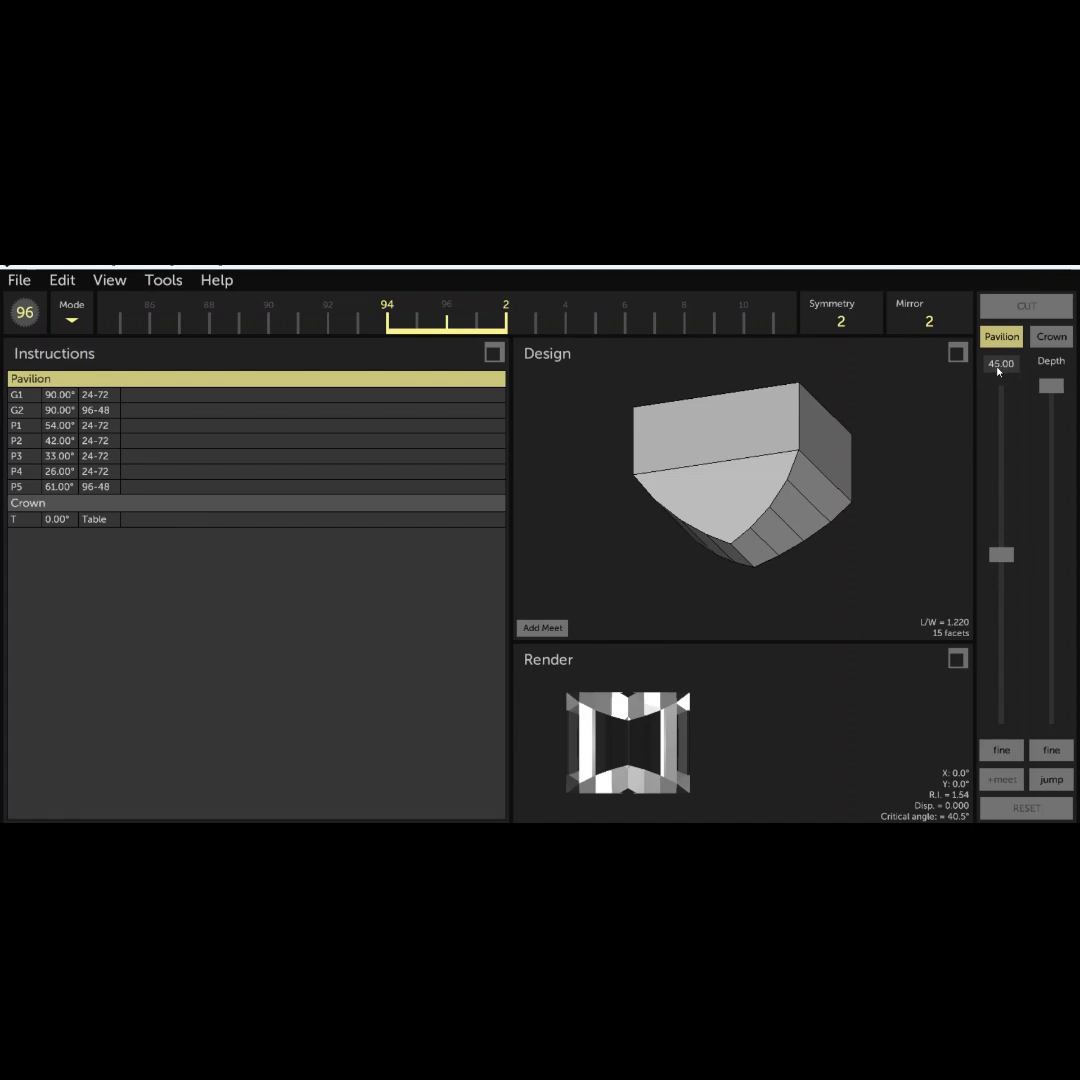
drag(1052, 390, 1068, 598)
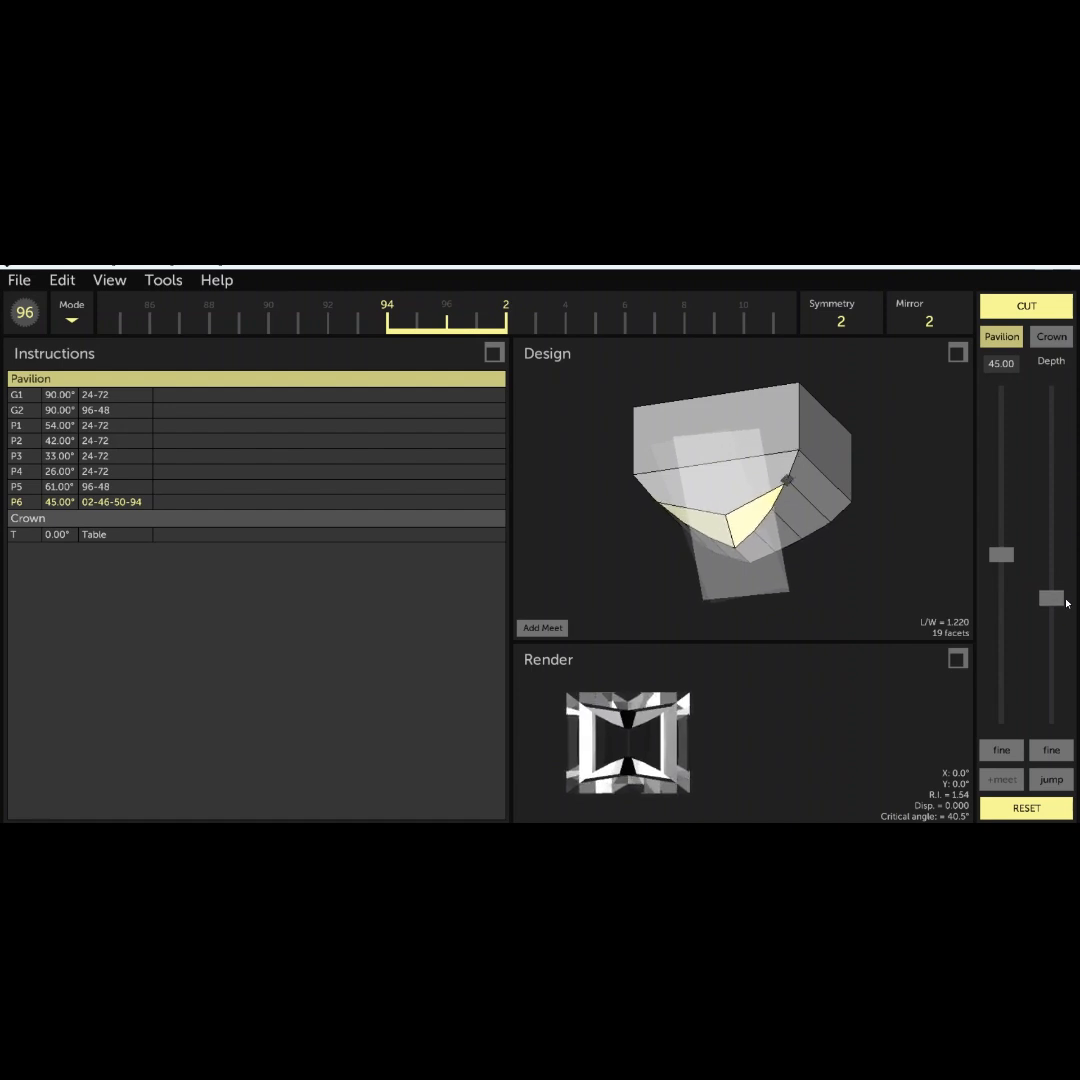
click(544, 630)
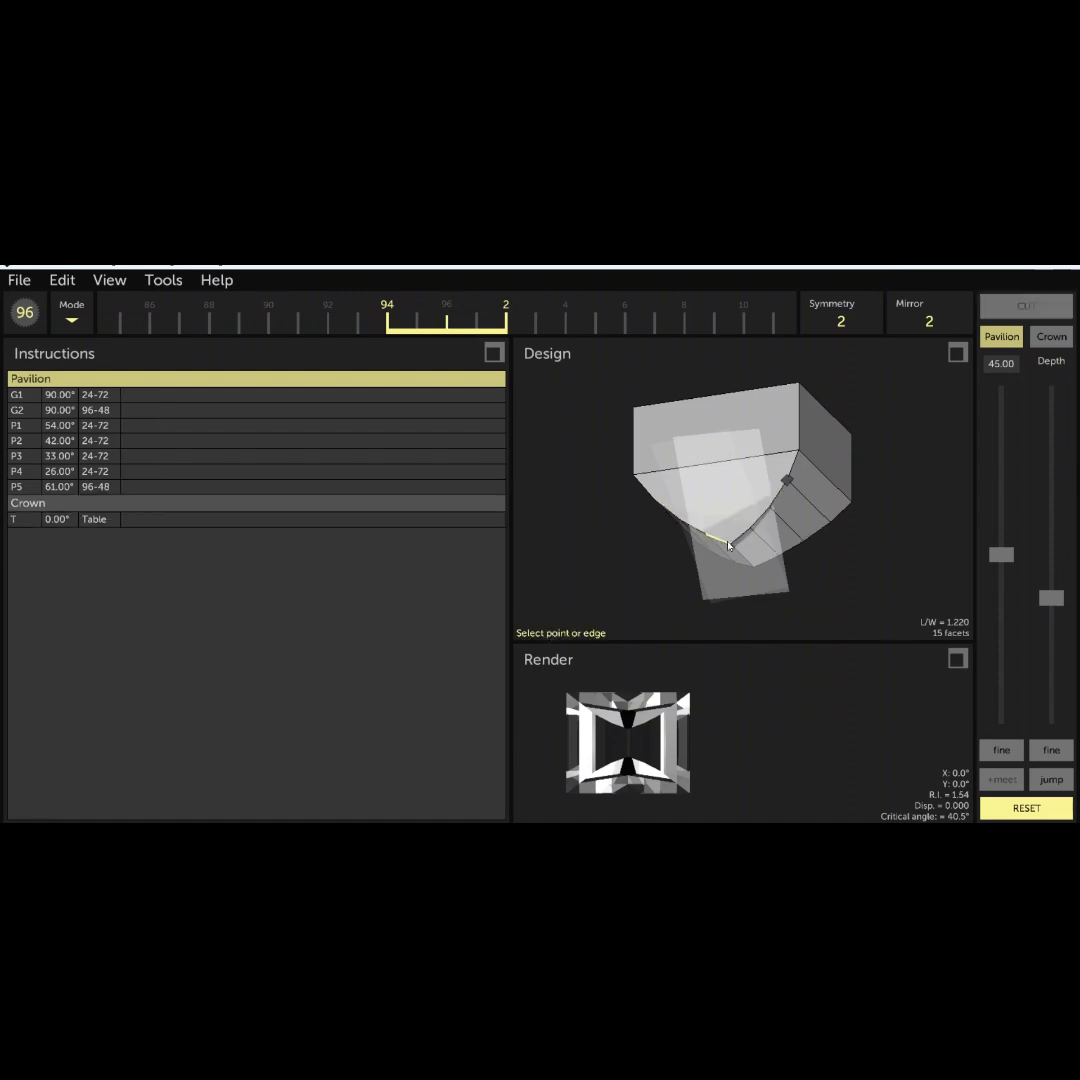
click(787, 483)
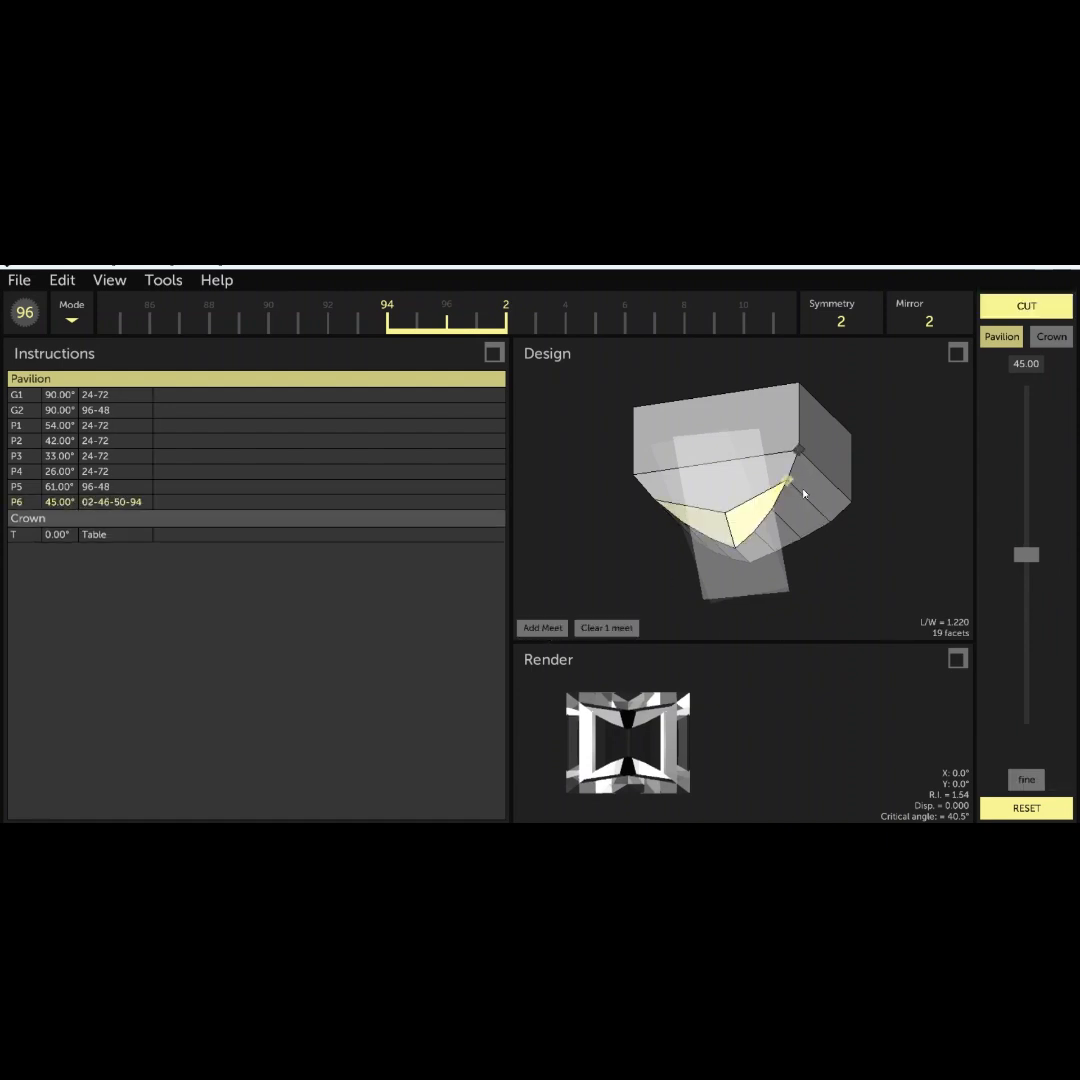
click(1024, 305)
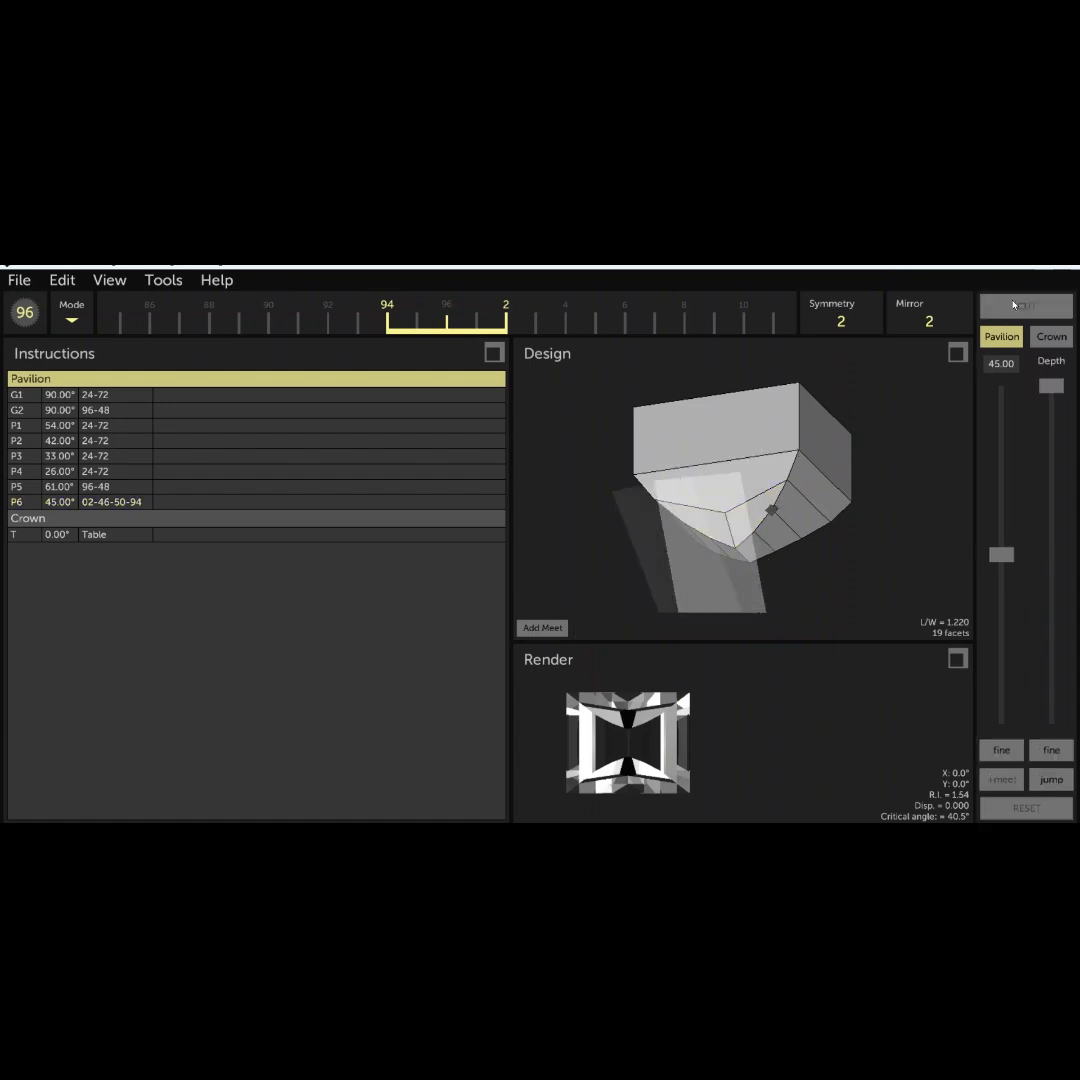
- Cut a 42° pavilion tier on indexes 14-62 without mirroring, through the girdle corner where the 54° and 61° facets meet
drag(658, 456, 725, 365)
mouse_move(732, 457)
mouse_down()
mouse_move(716, 417)
mouse_move(704, 415)
mouse_move(702, 437)
mouse_up()
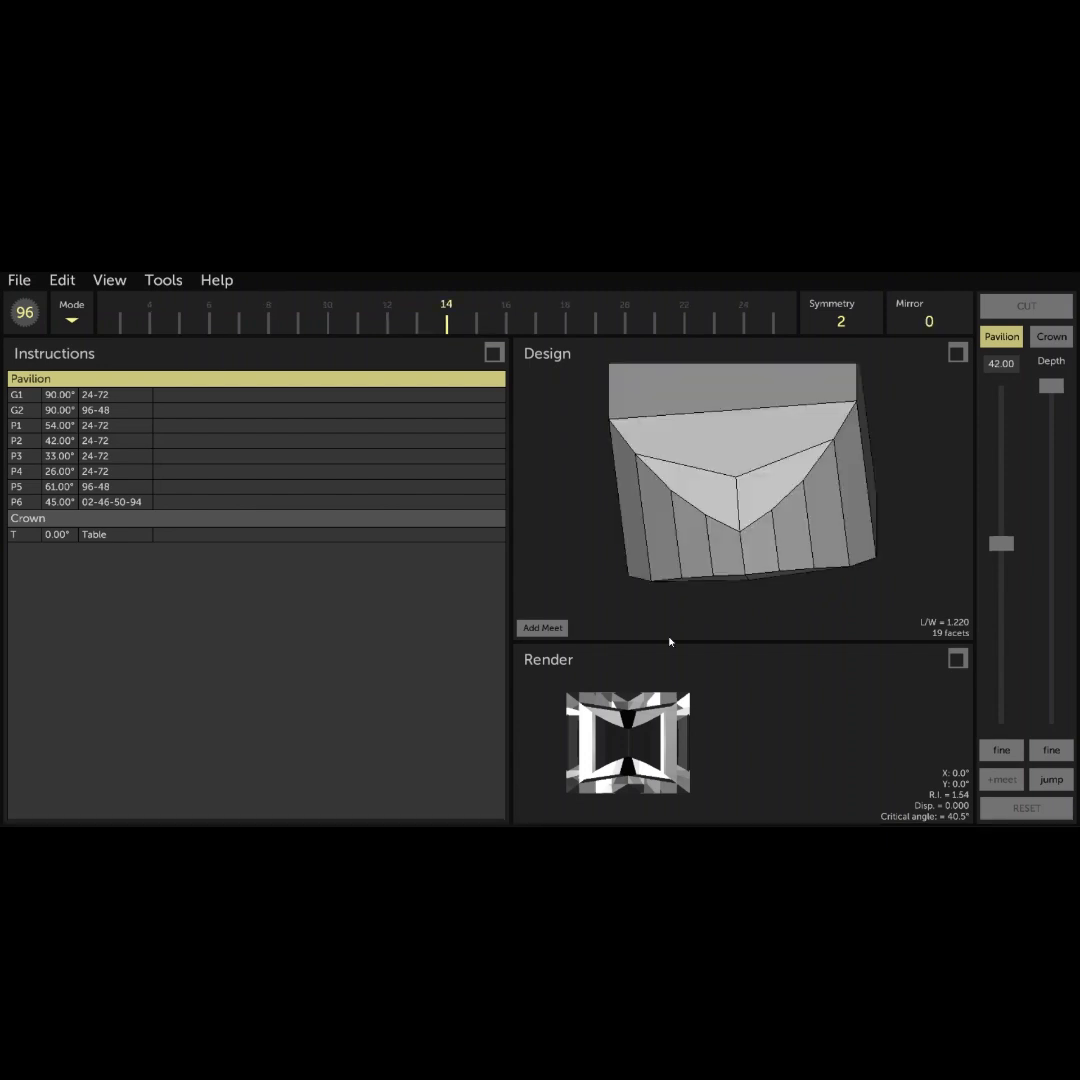
drag(699, 441, 717, 378)
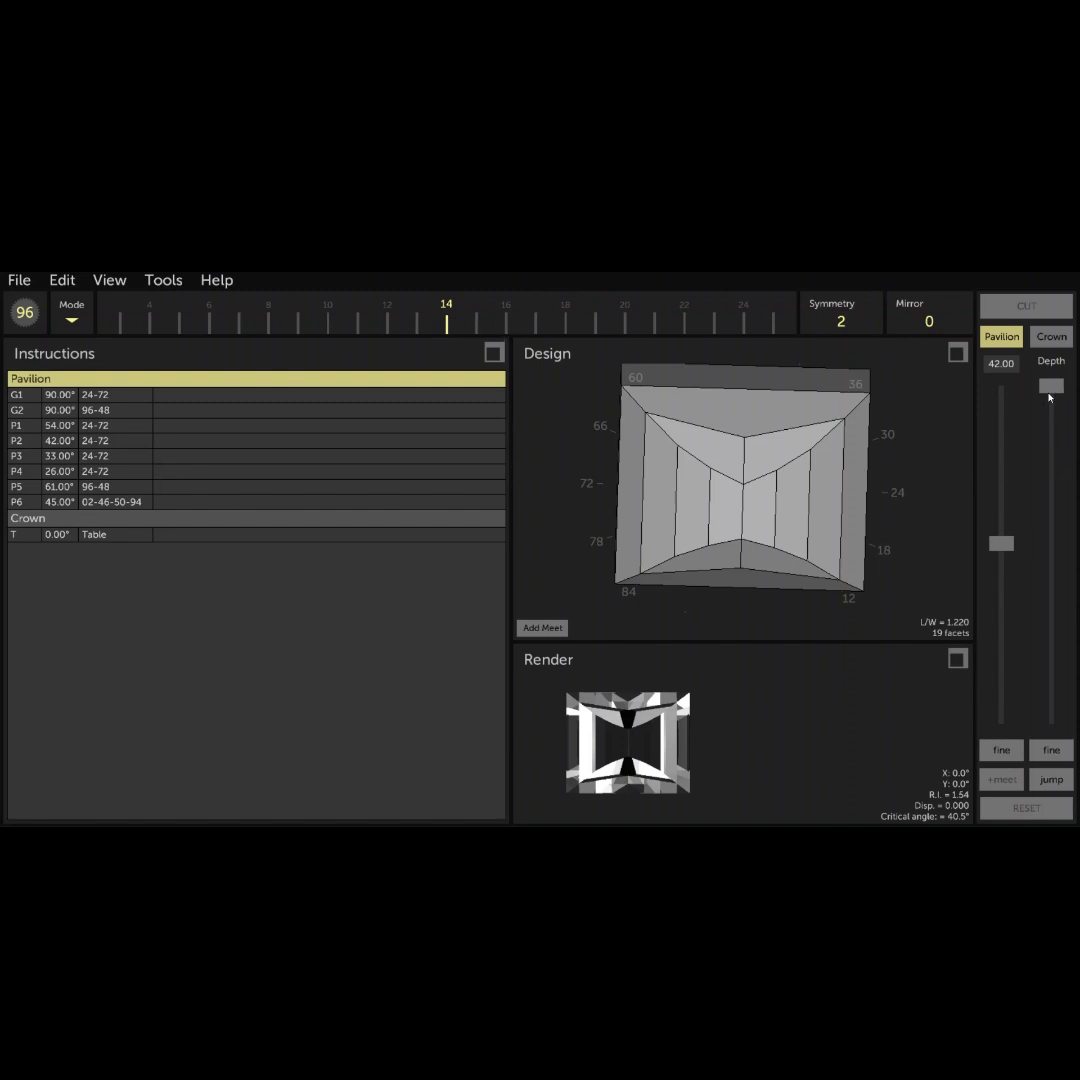
drag(1050, 390, 1050, 450)
drag(900, 474, 673, 596)
drag(851, 527, 690, 510)
click(550, 628)
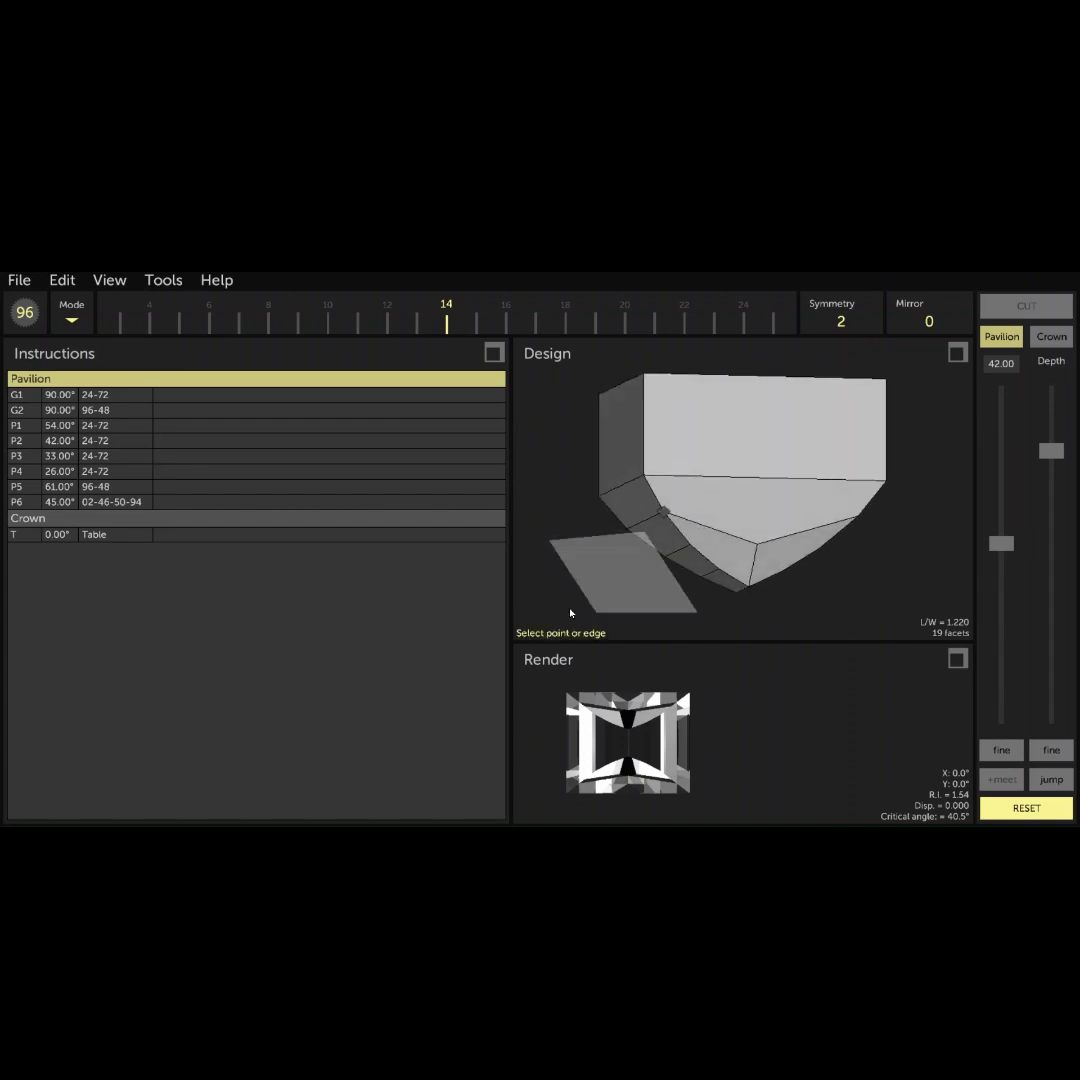
click(645, 479)
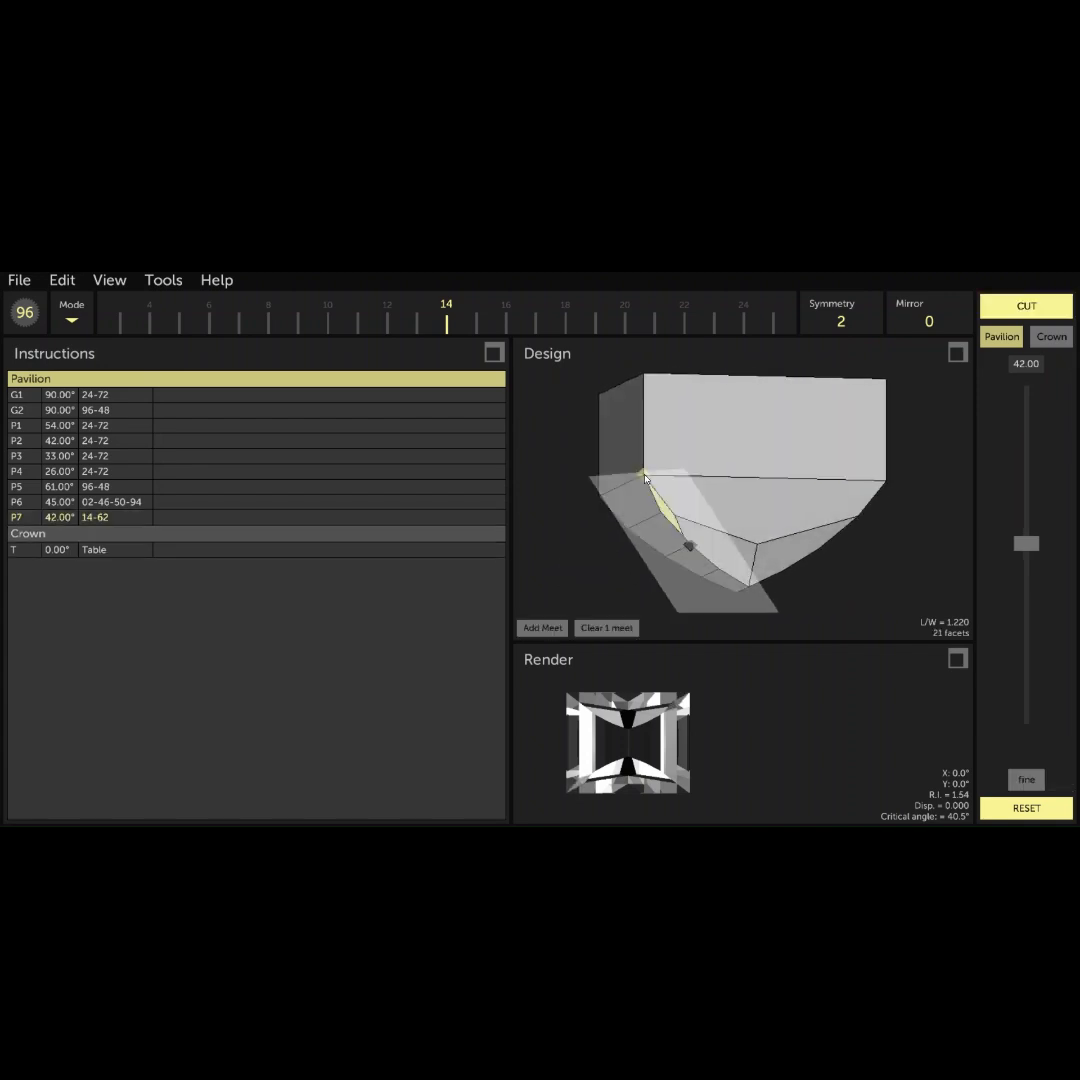
click(1026, 306)
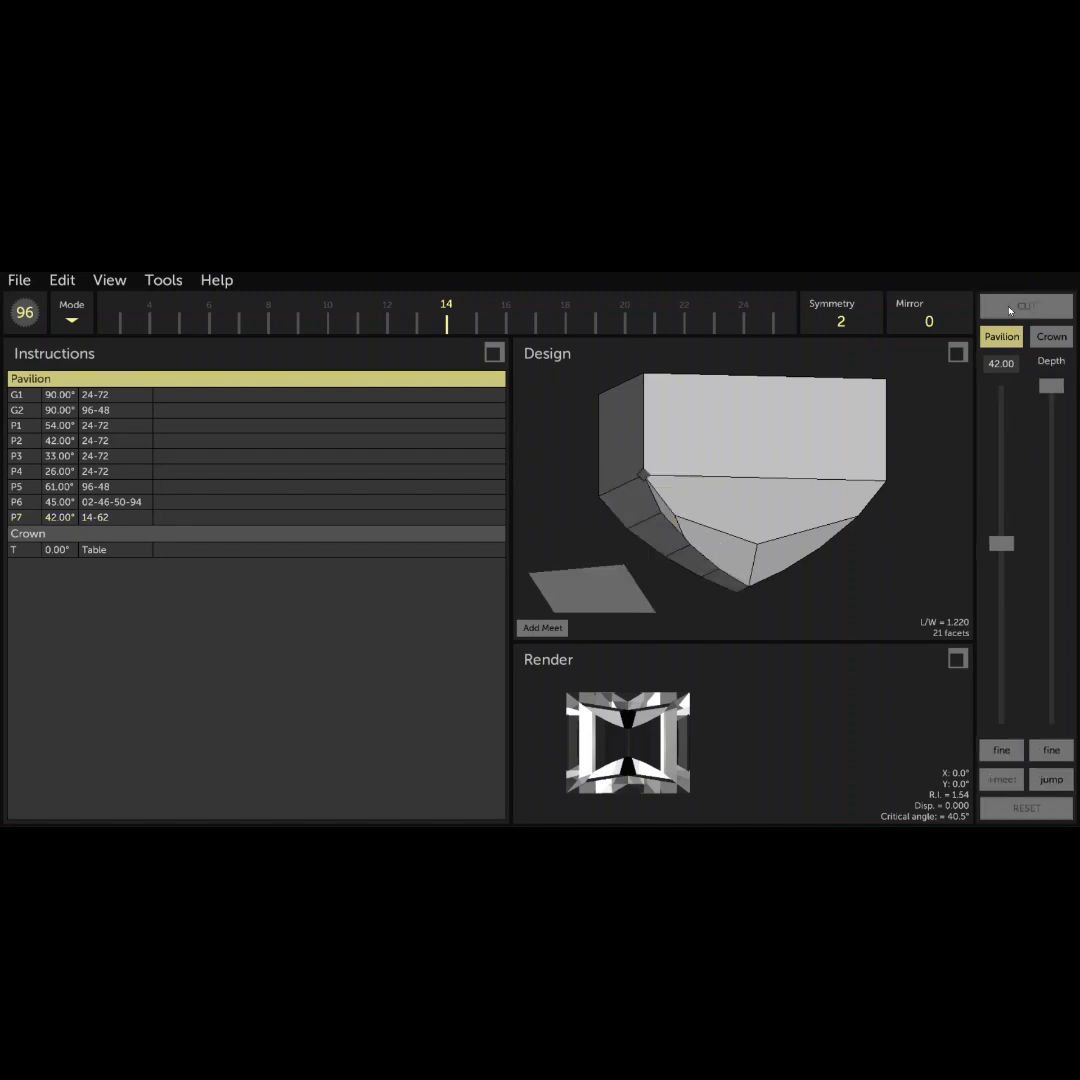
- Cut a 42.5° pavilion tier on indexes 37-85 without mirroring, through the girdle corner where the 54° and 61° facets meet
drag(839, 494, 780, 420)
drag(873, 512, 849, 545)
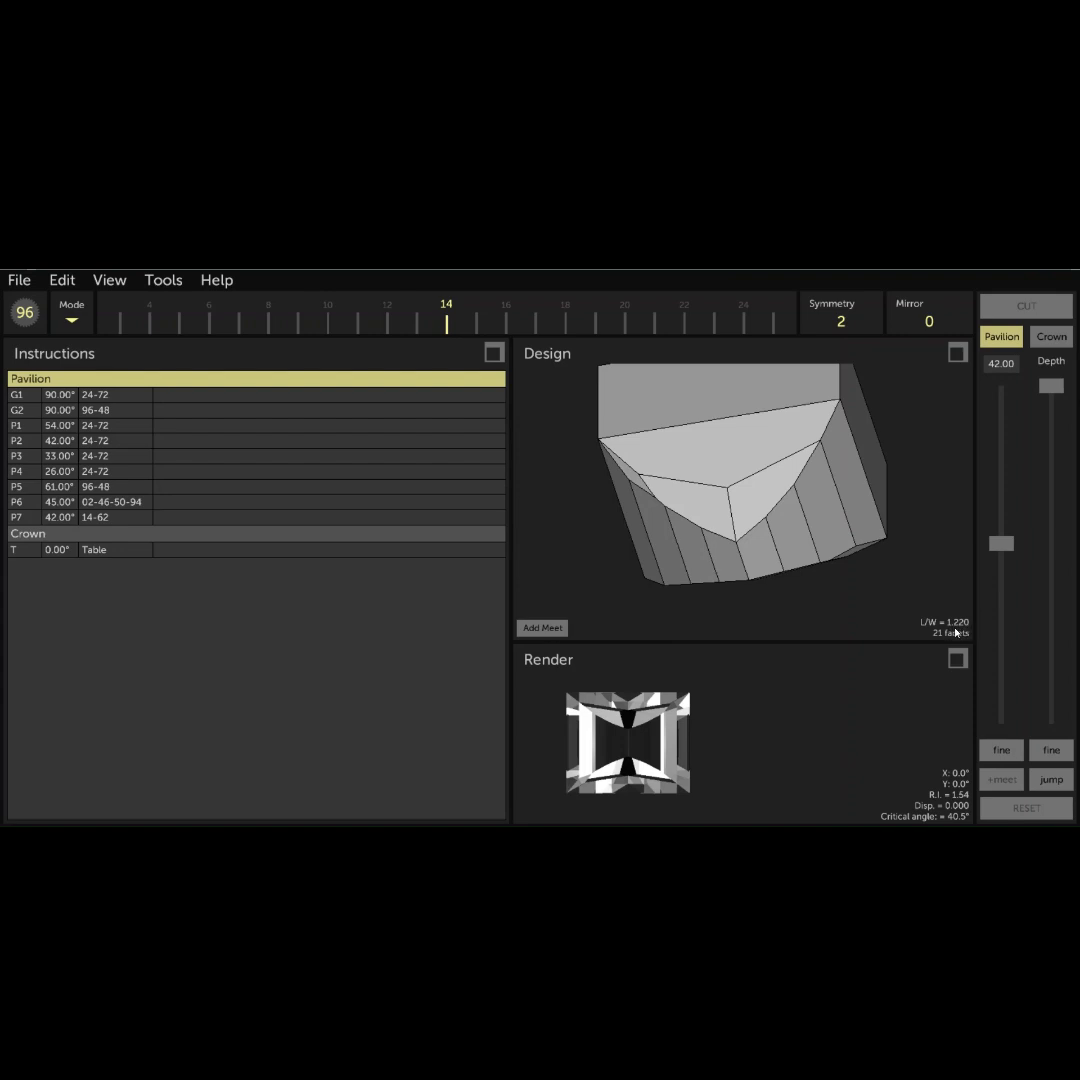
click(1005, 370)
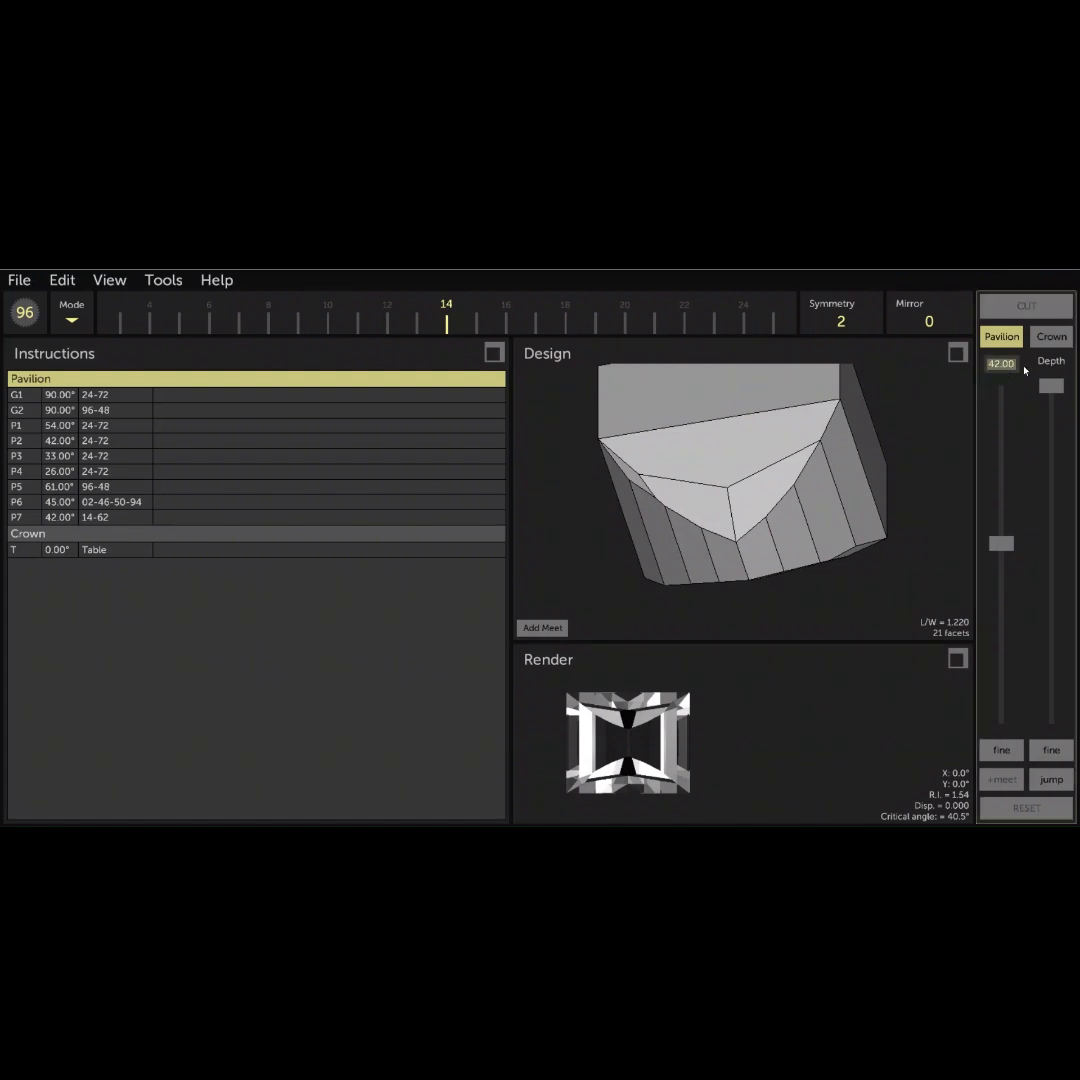
text(42)
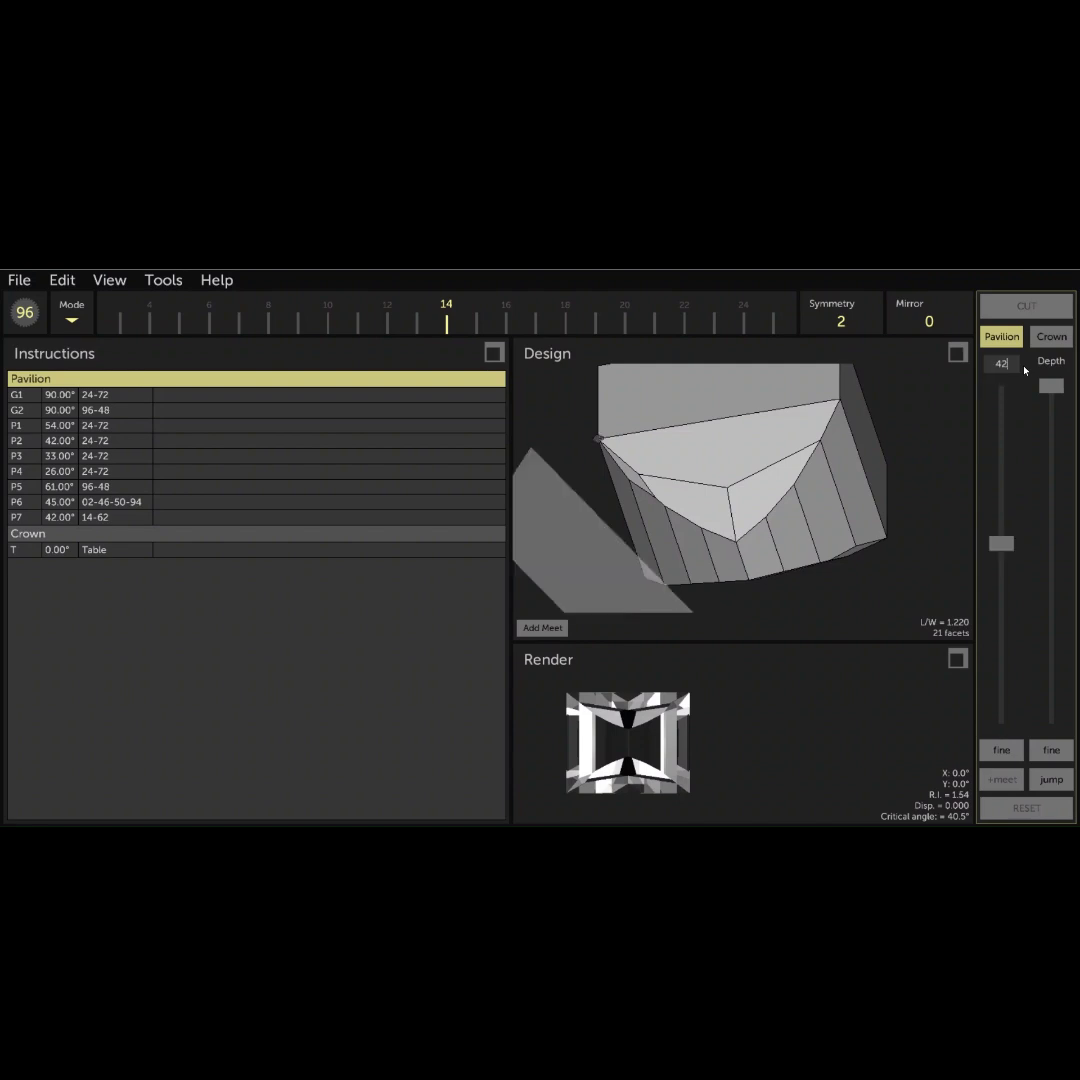
text(.50)
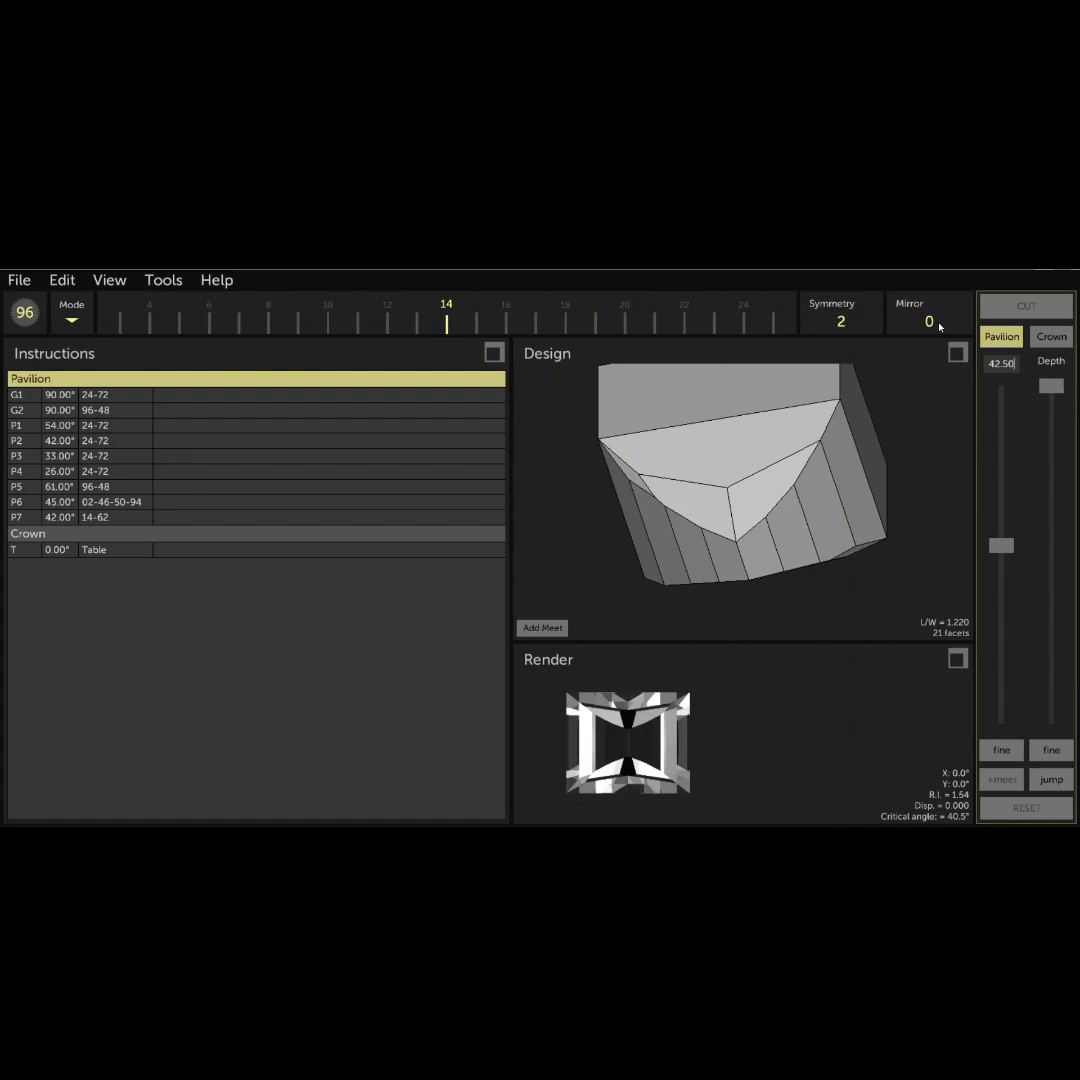
drag(718, 321, 249, 328)
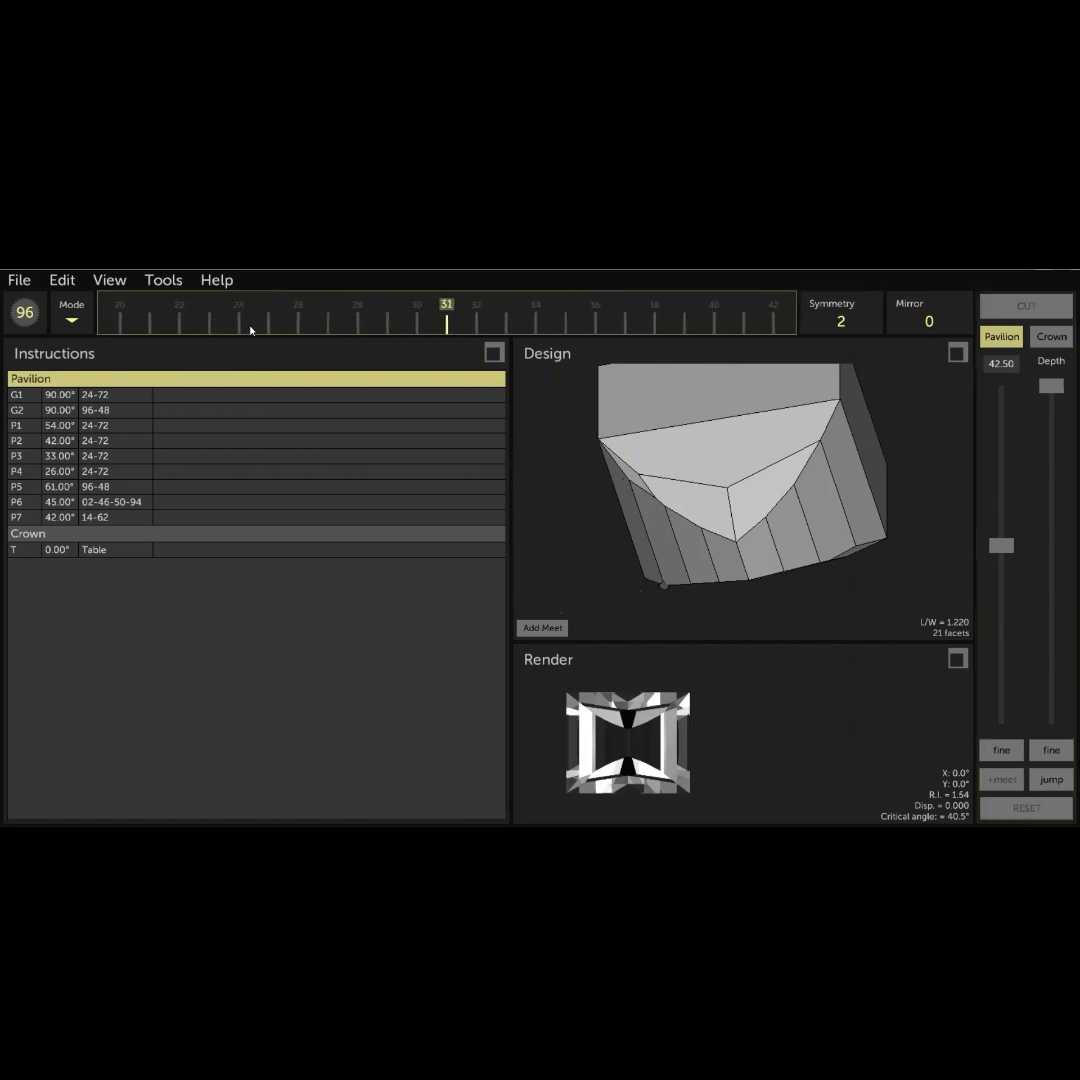
drag(595, 316, 473, 321)
drag(1053, 390, 1041, 583)
drag(712, 432, 731, 489)
drag(603, 468, 784, 478)
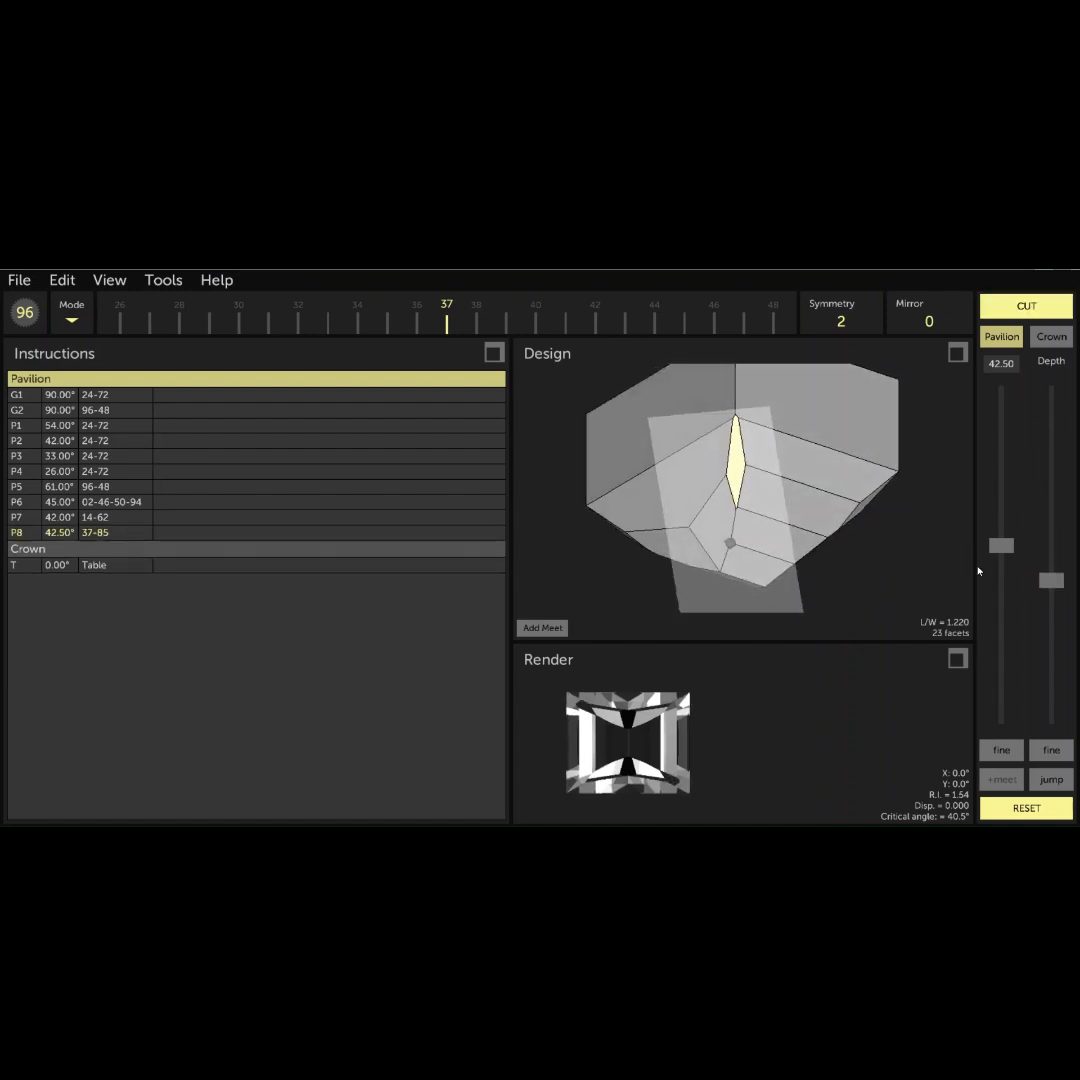
drag(1051, 581, 1051, 574)
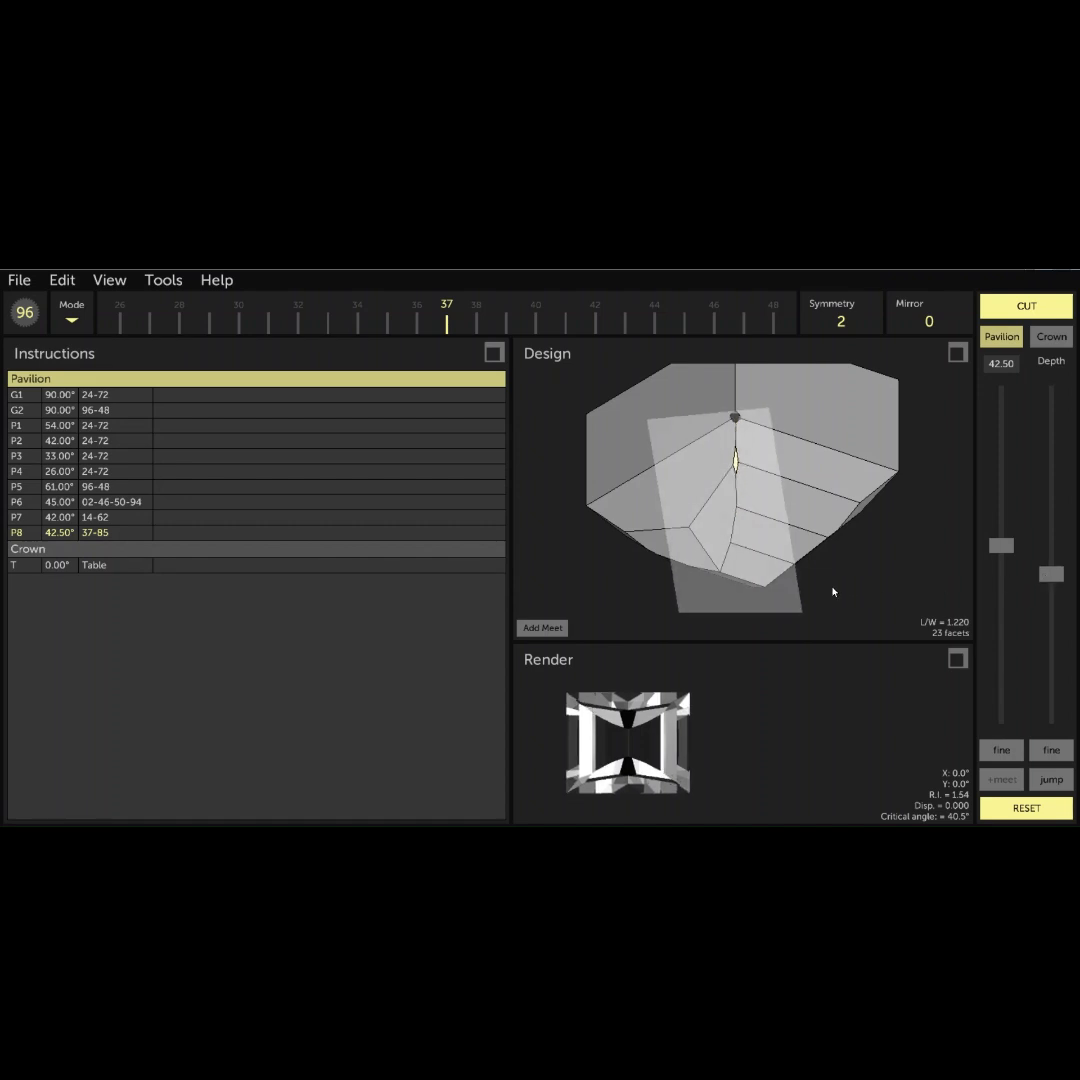
click(560, 628)
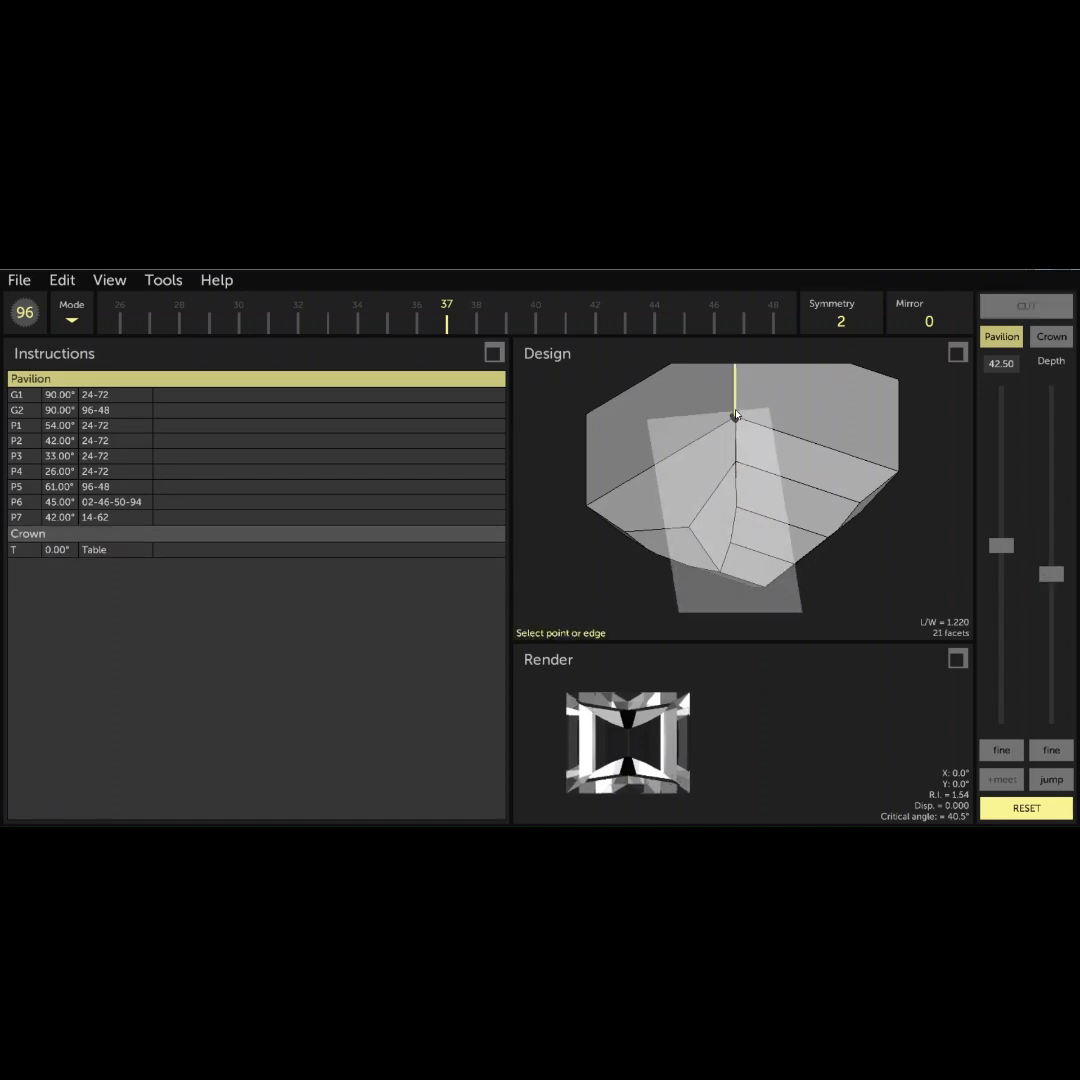
click(736, 417)
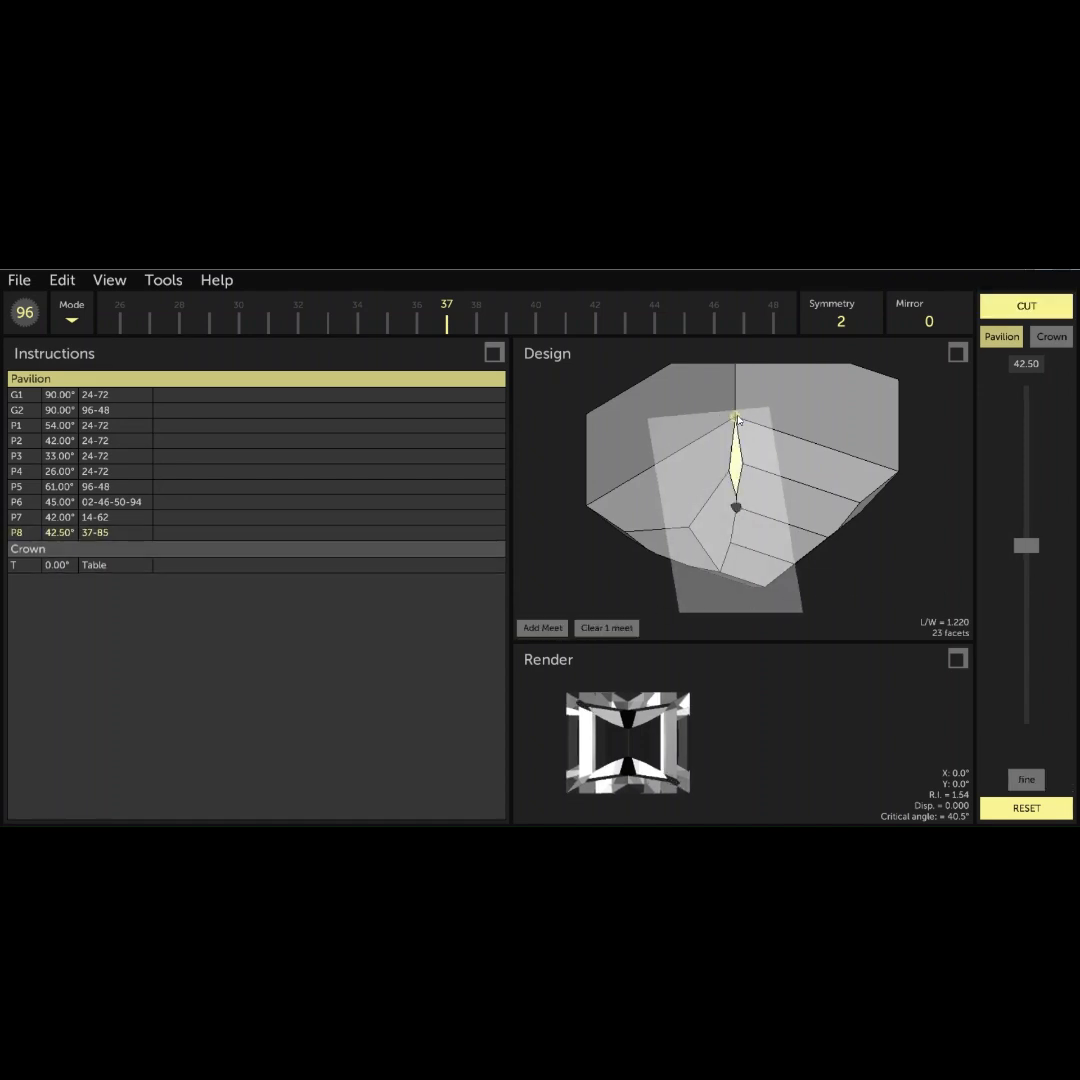
click(1032, 312)
- Switch to the crown and cut a 32° tier on indexes 24-72, deep enough to leave only a thin girdle above the pavilion
drag(627, 439, 730, 393)
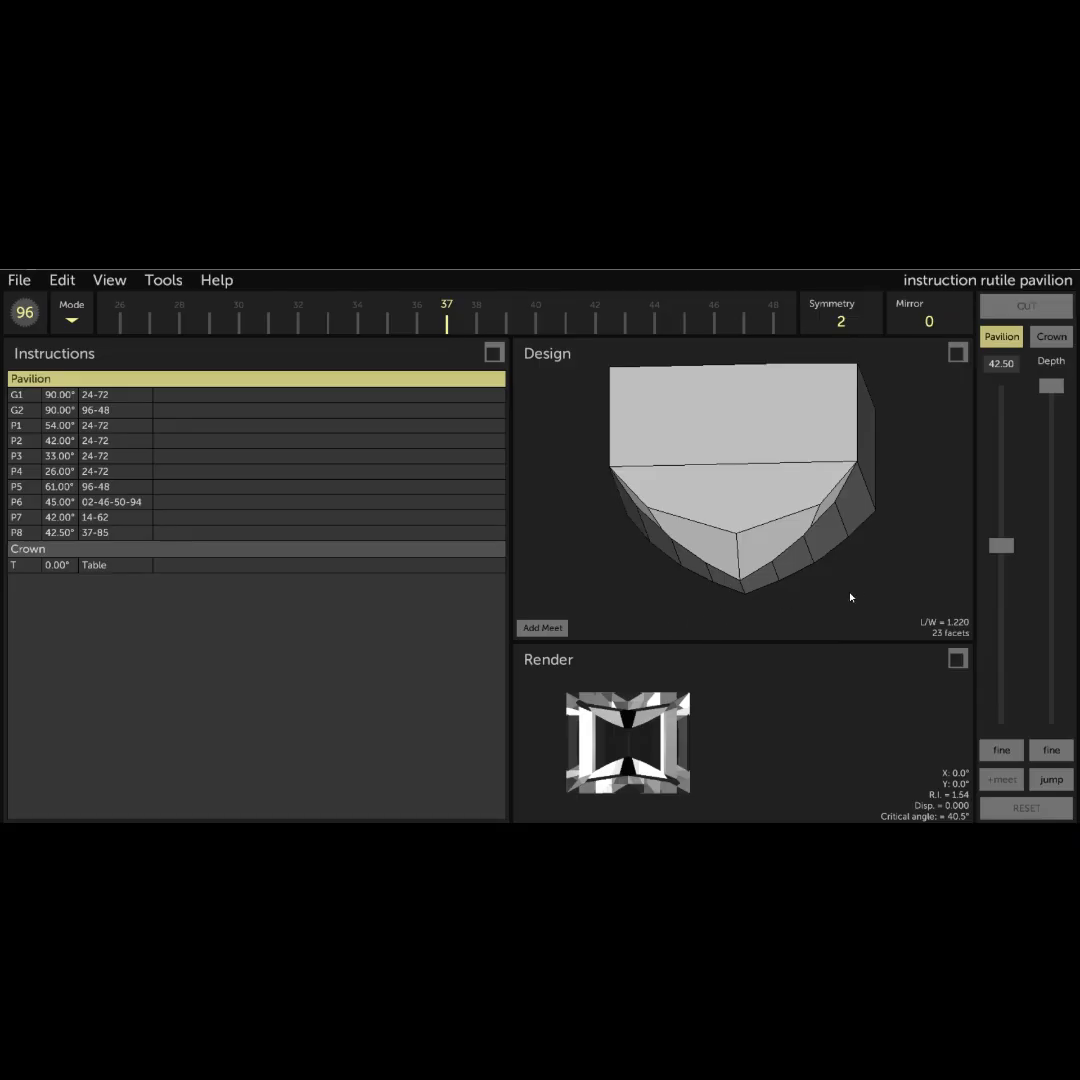
drag(850, 597, 873, 600)
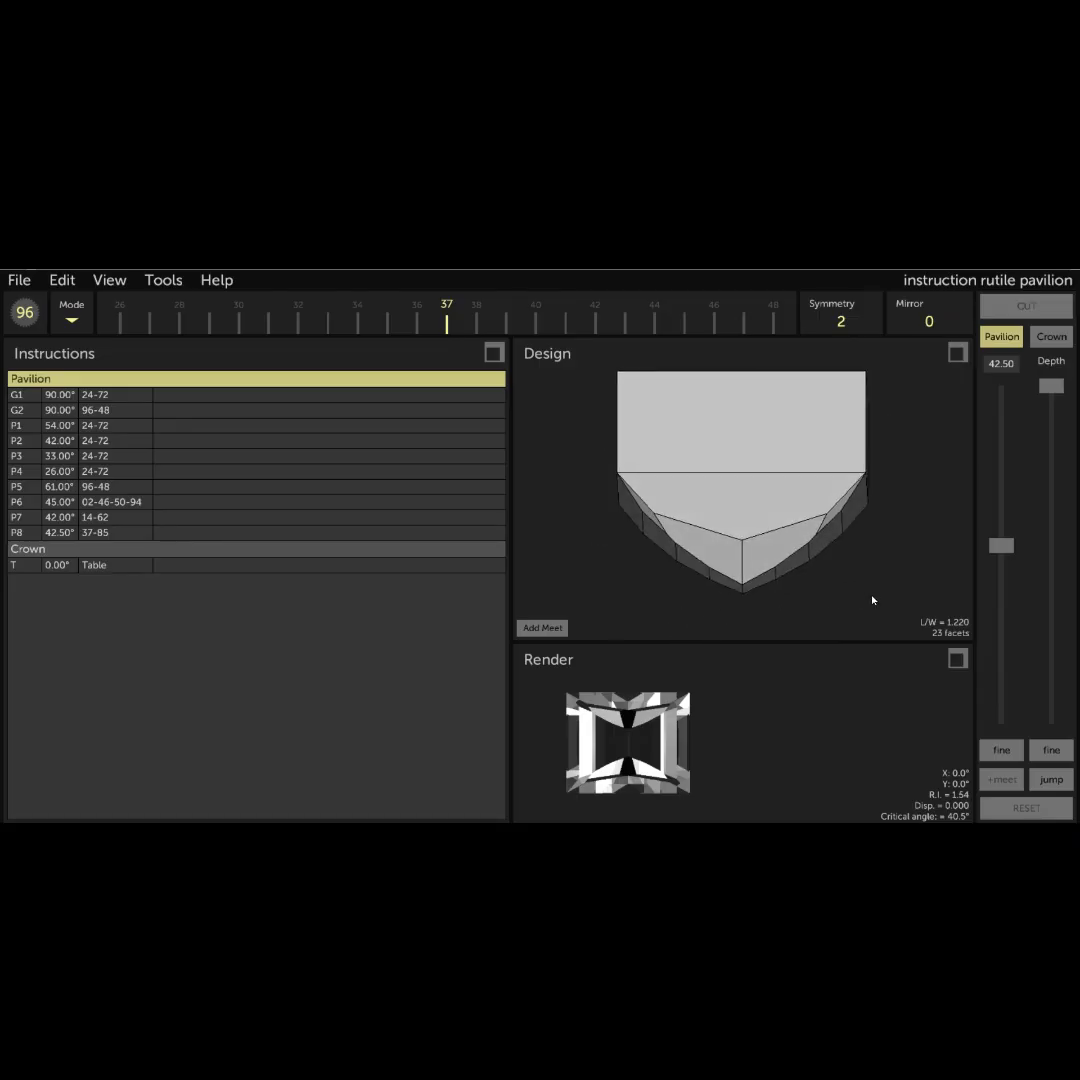
click(1043, 340)
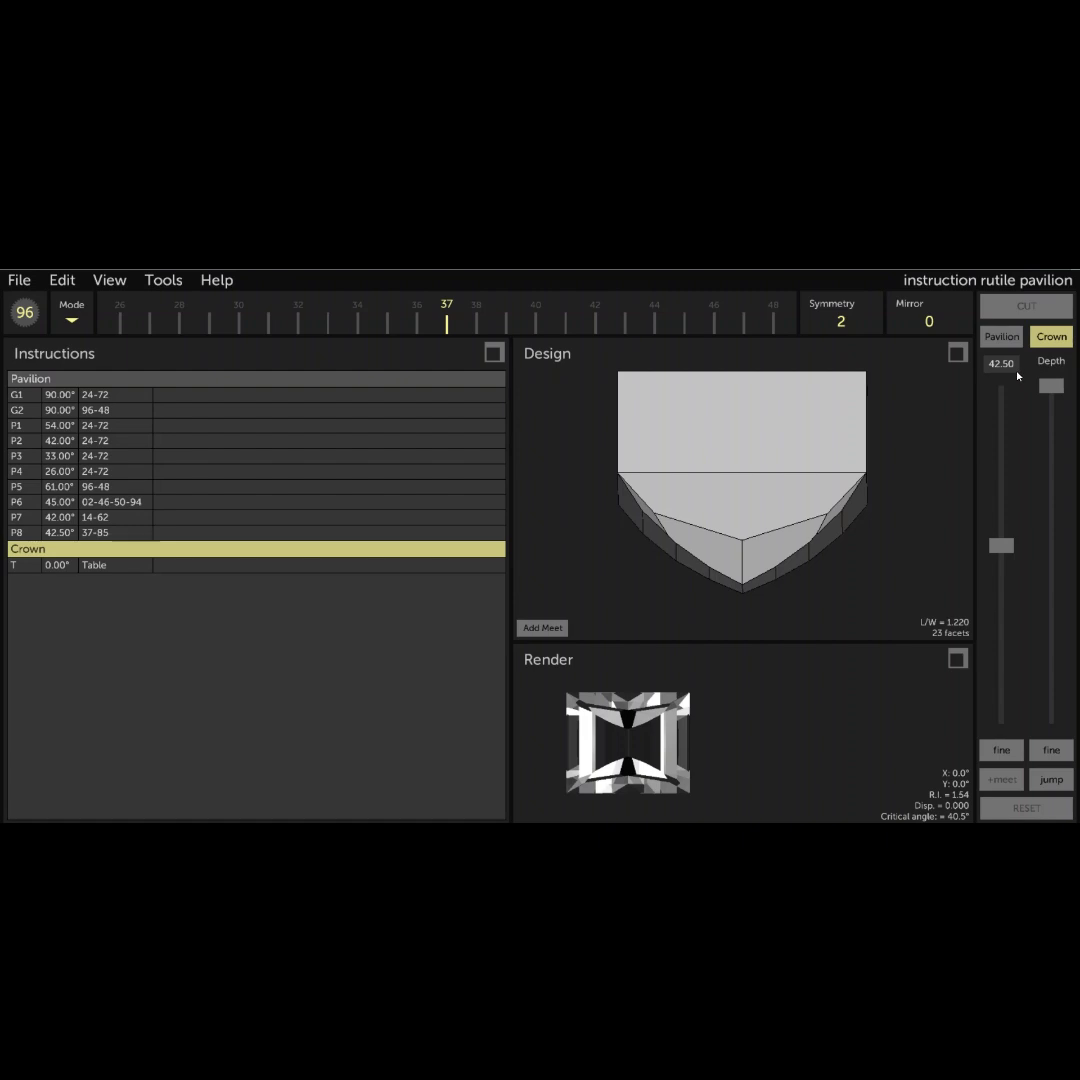
click(1002, 364)
text(32)
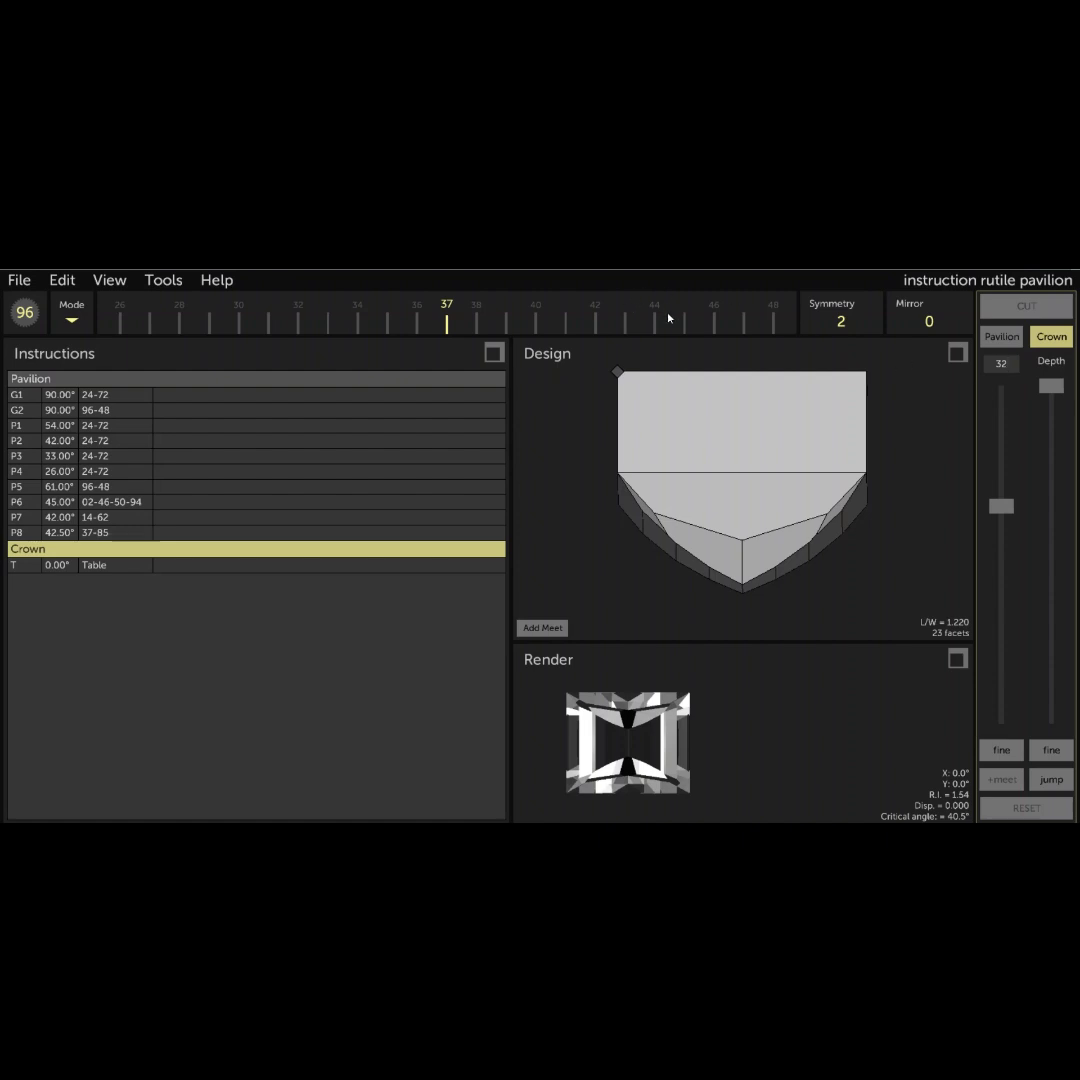
drag(668, 318, 322, 319)
drag(634, 325, 325, 313)
drag(639, 320, 354, 321)
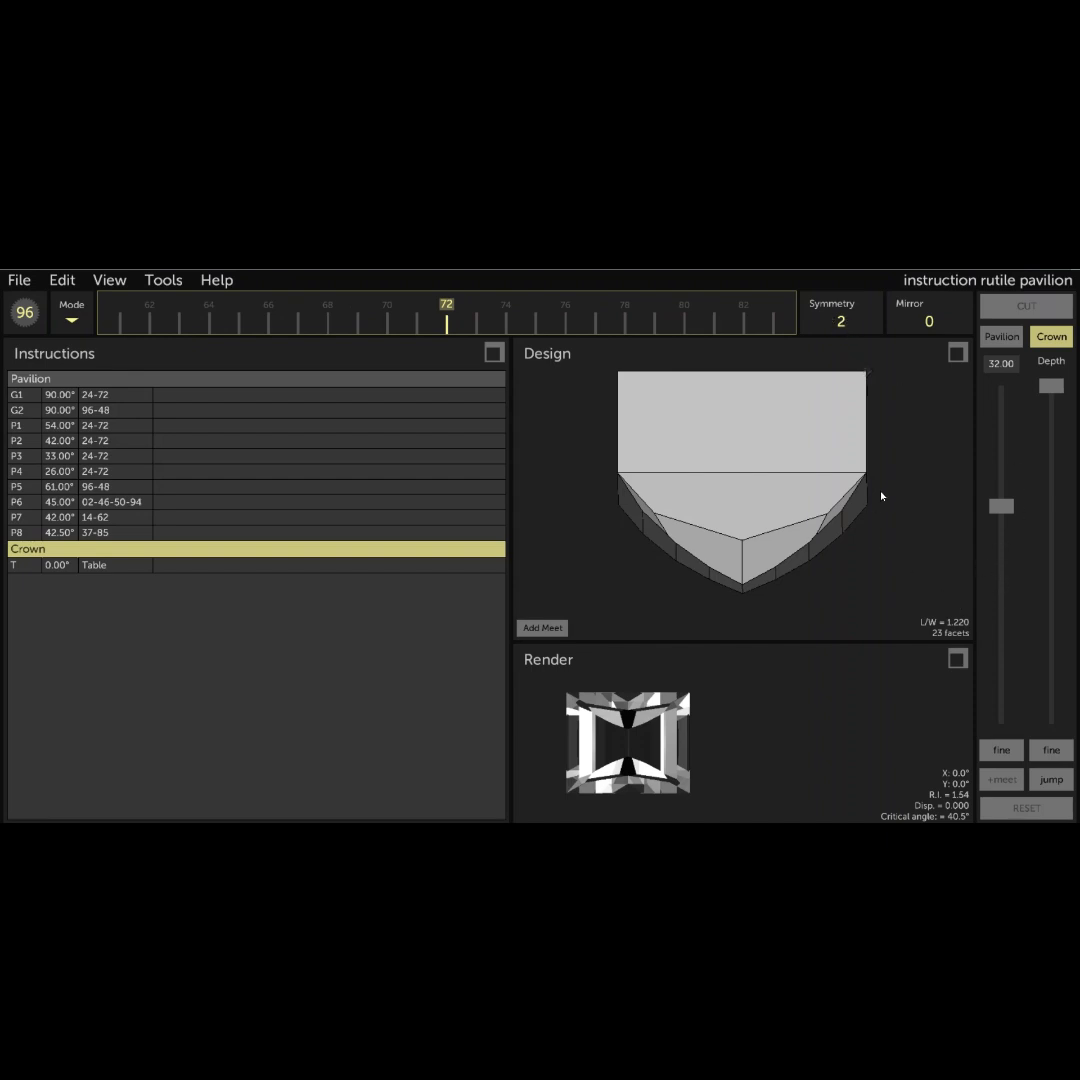
drag(909, 441, 918, 526)
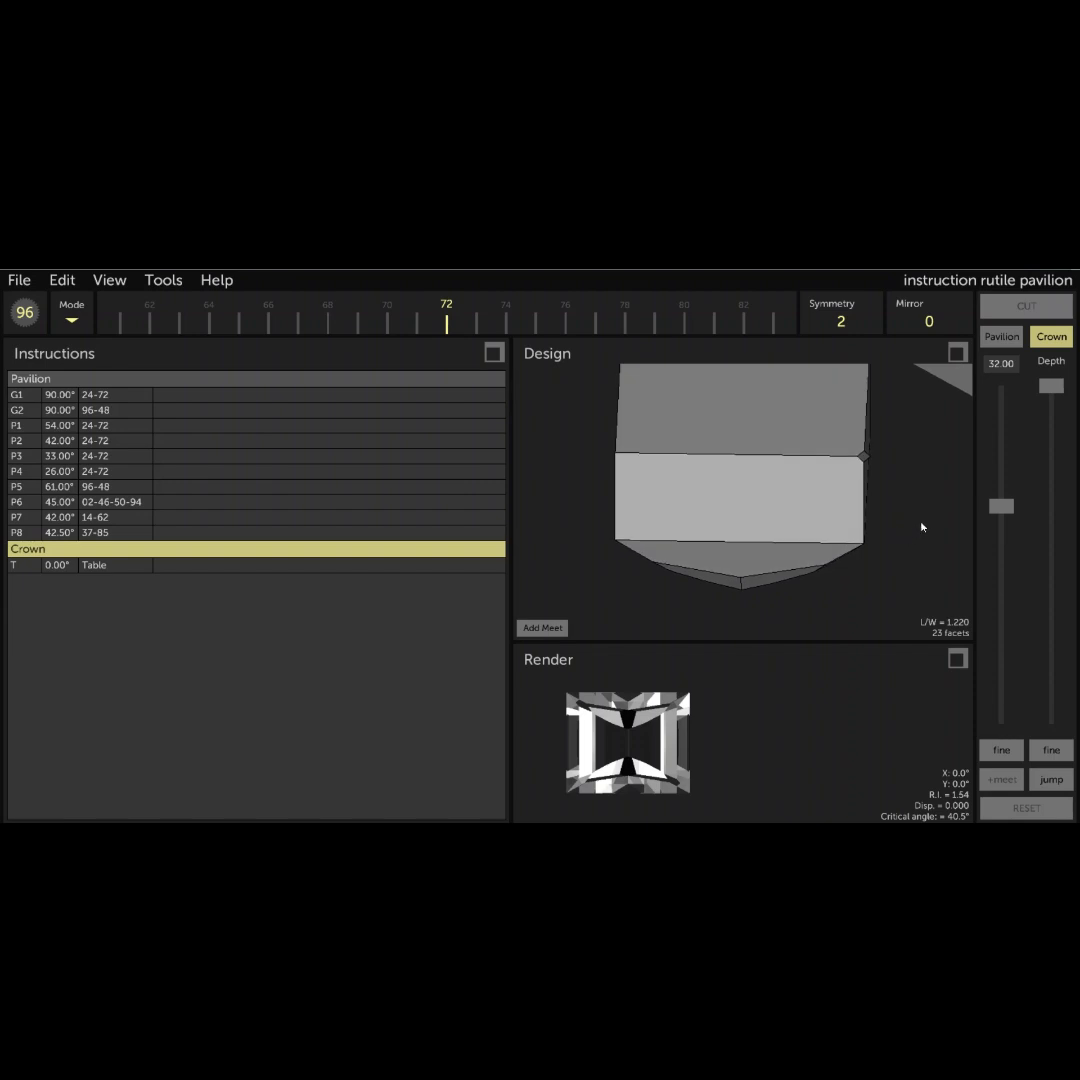
drag(963, 466, 793, 456)
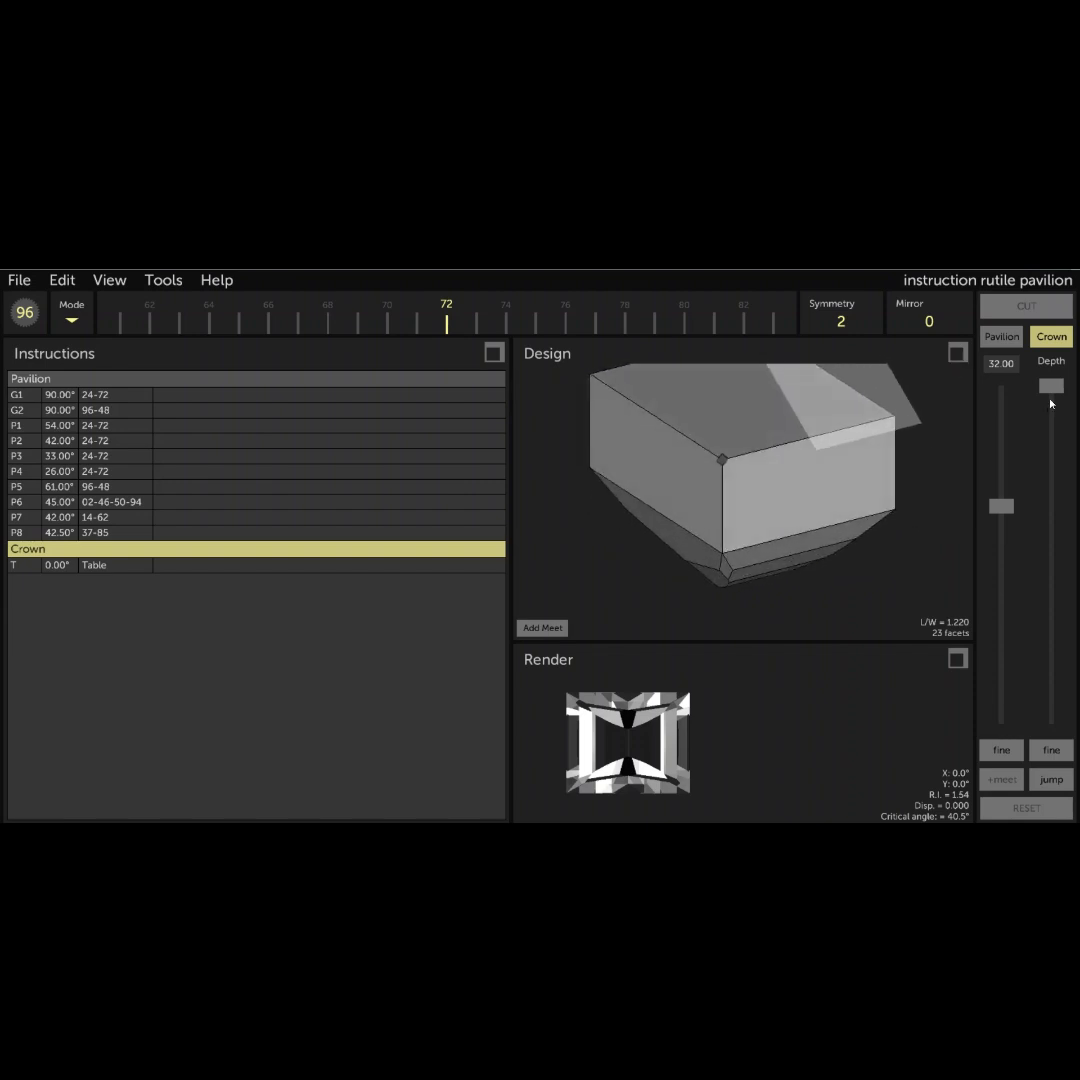
drag(1060, 387, 1079, 632)
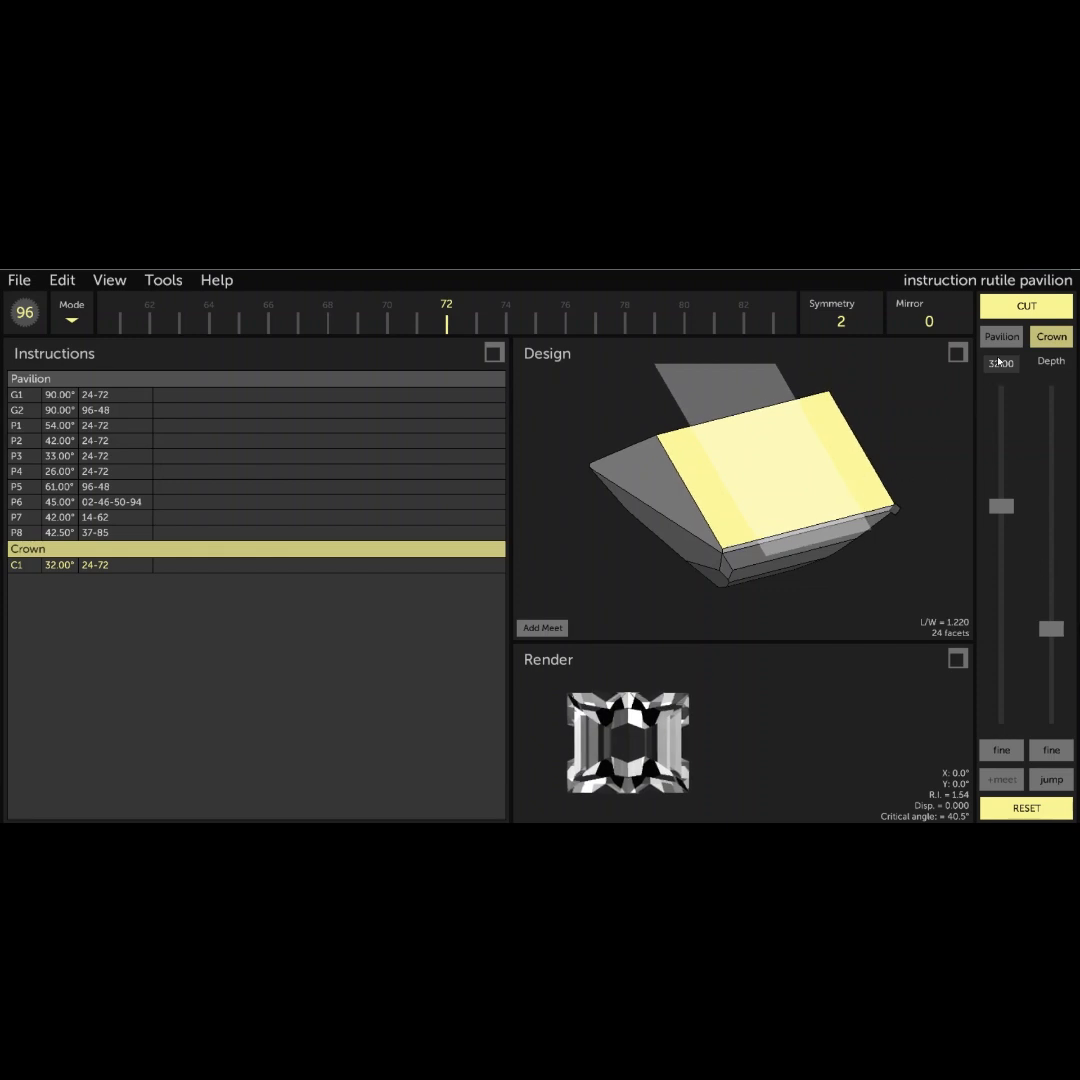
click(1008, 311)
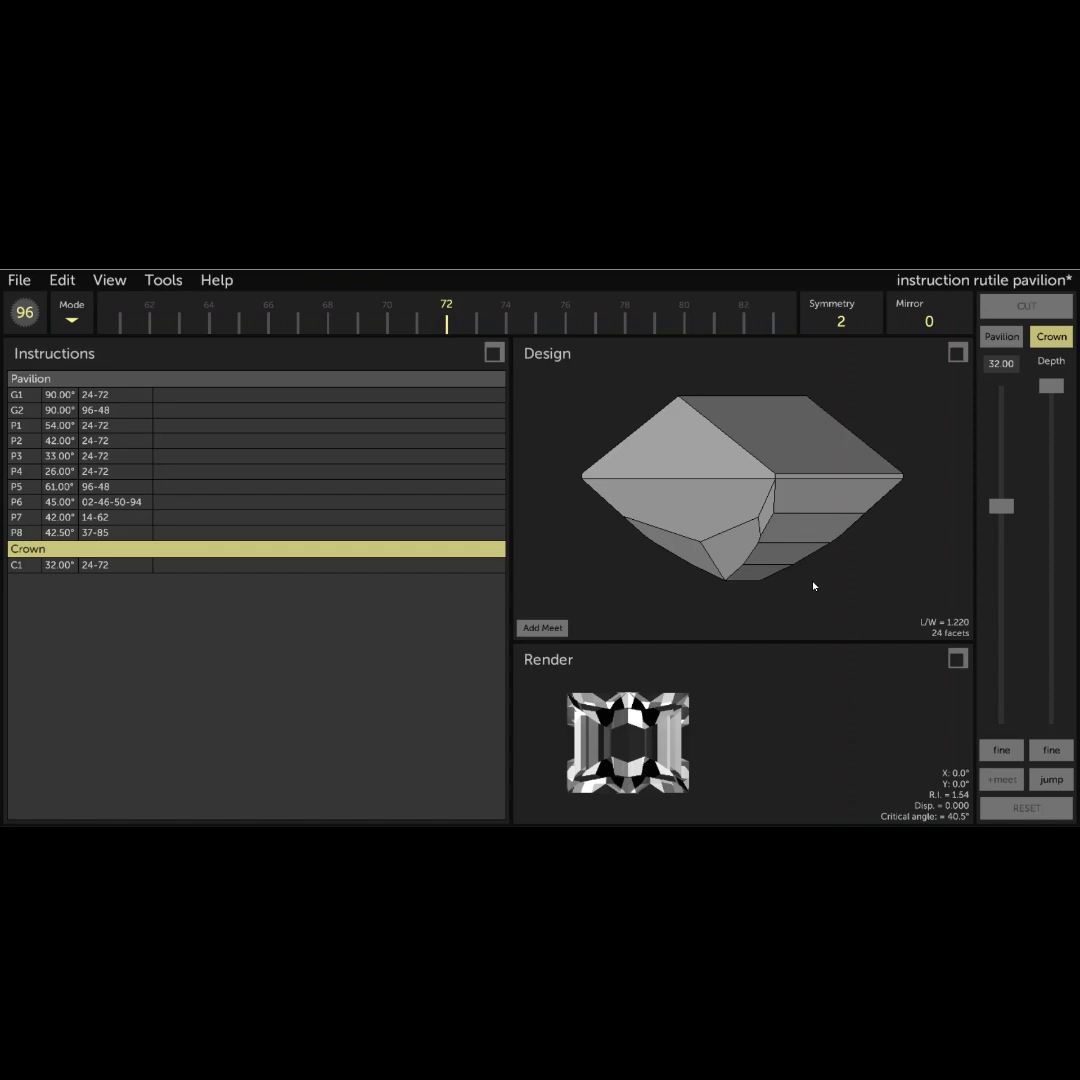
- Cut an 18° crown tier on indexes 96-48 through the upper girdle corner at the end of the 32° facet
click(1000, 365)
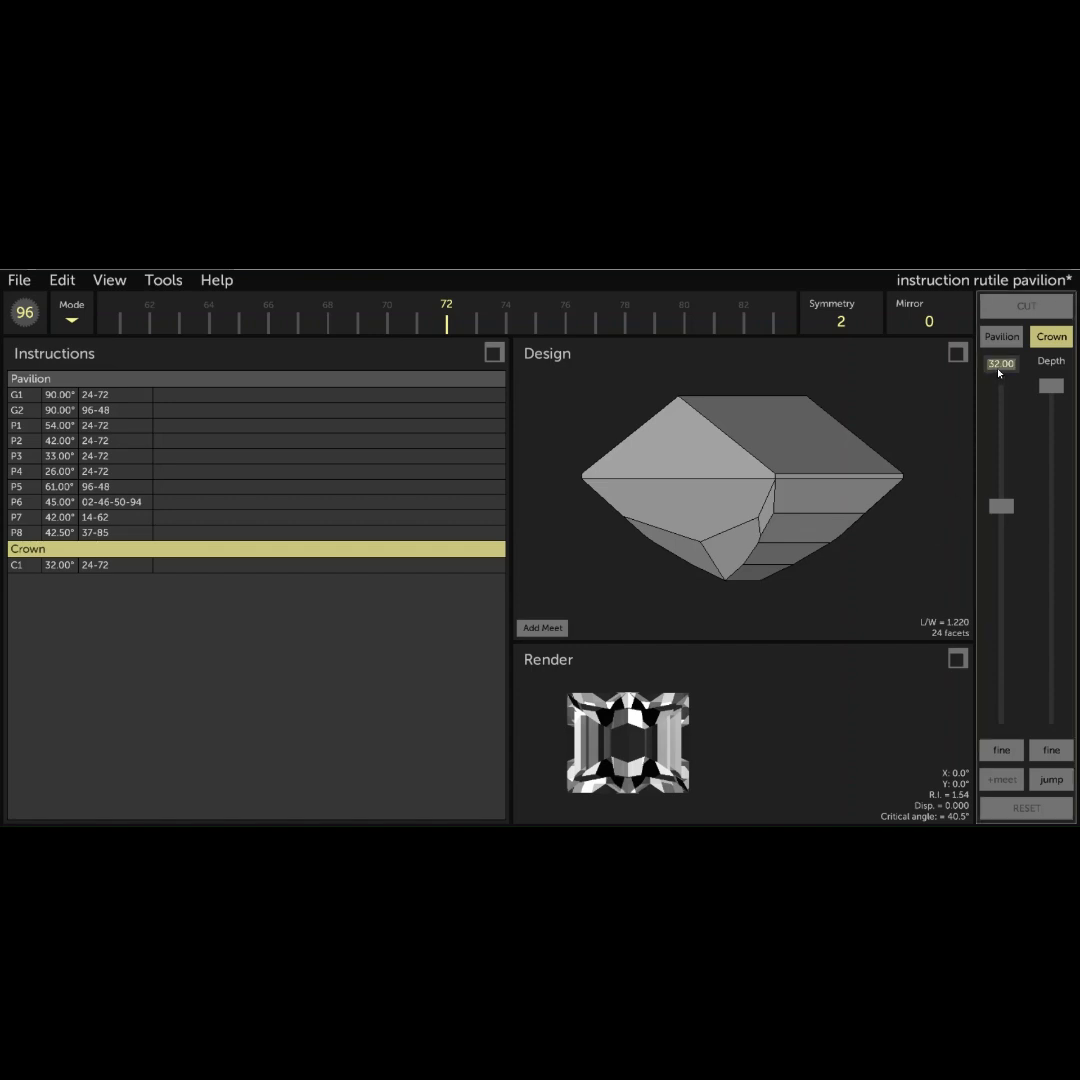
text(18)
drag(643, 316, 244, 316)
drag(507, 319, 313, 316)
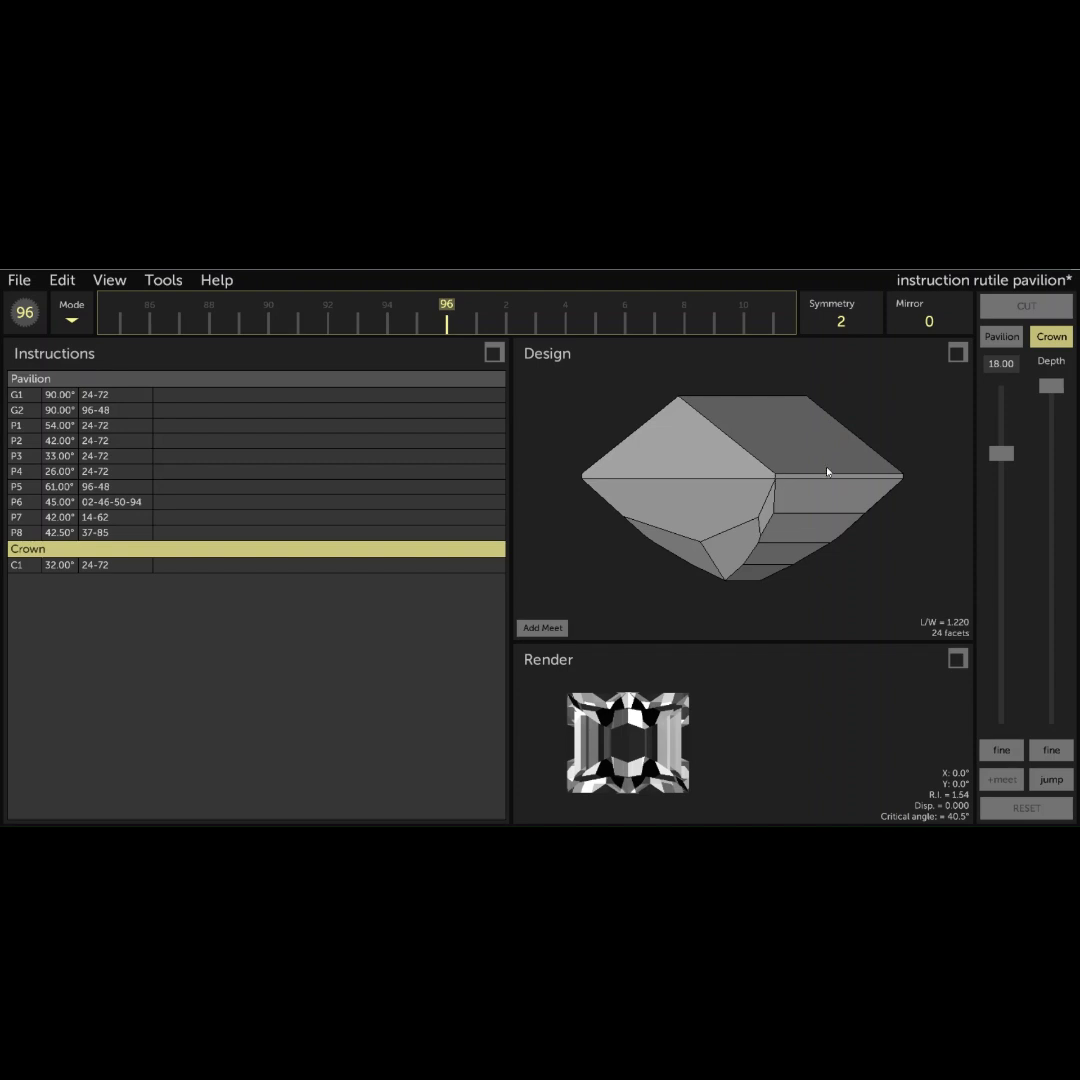
drag(1051, 385, 1022, 632)
drag(900, 560, 595, 516)
drag(776, 494, 787, 529)
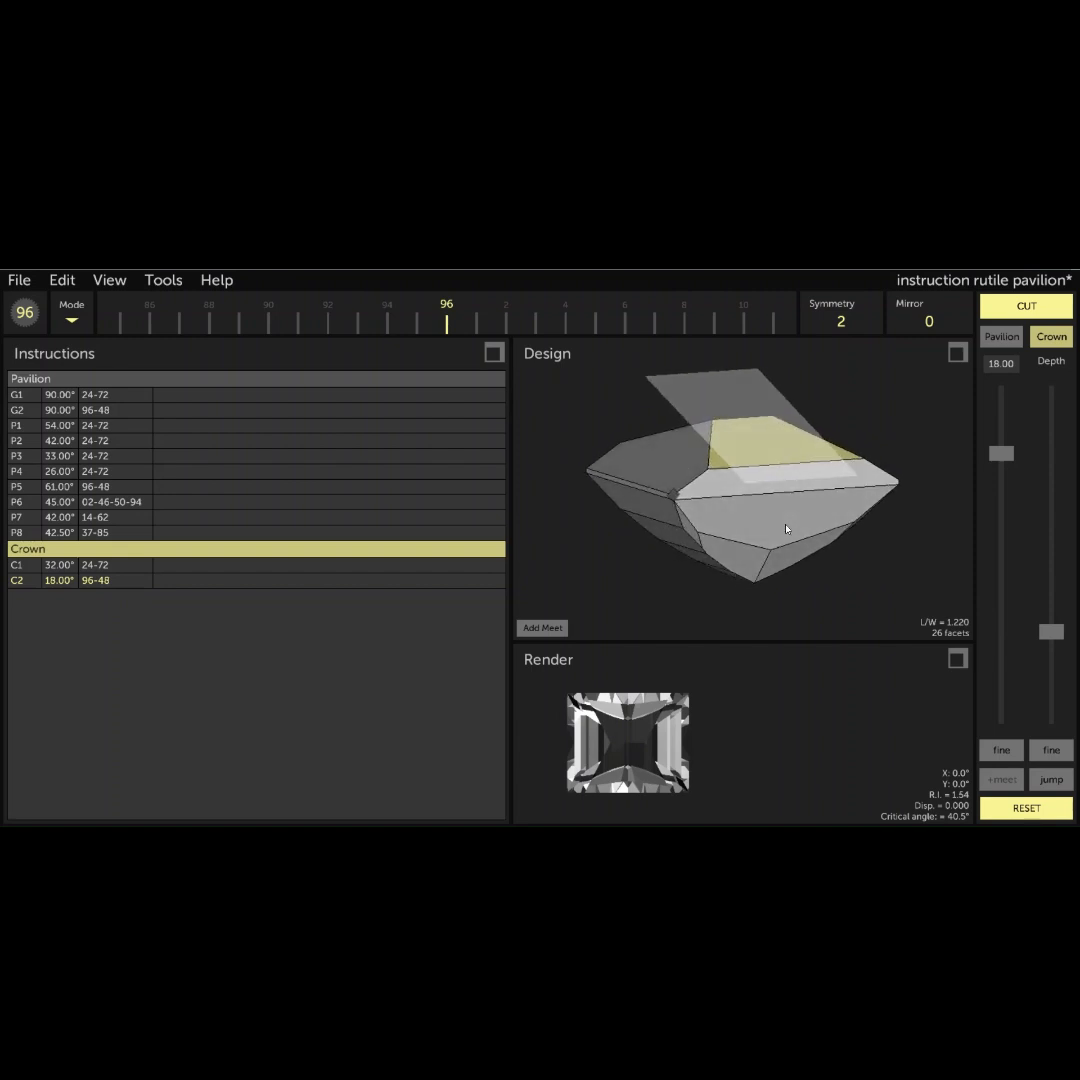
click(543, 627)
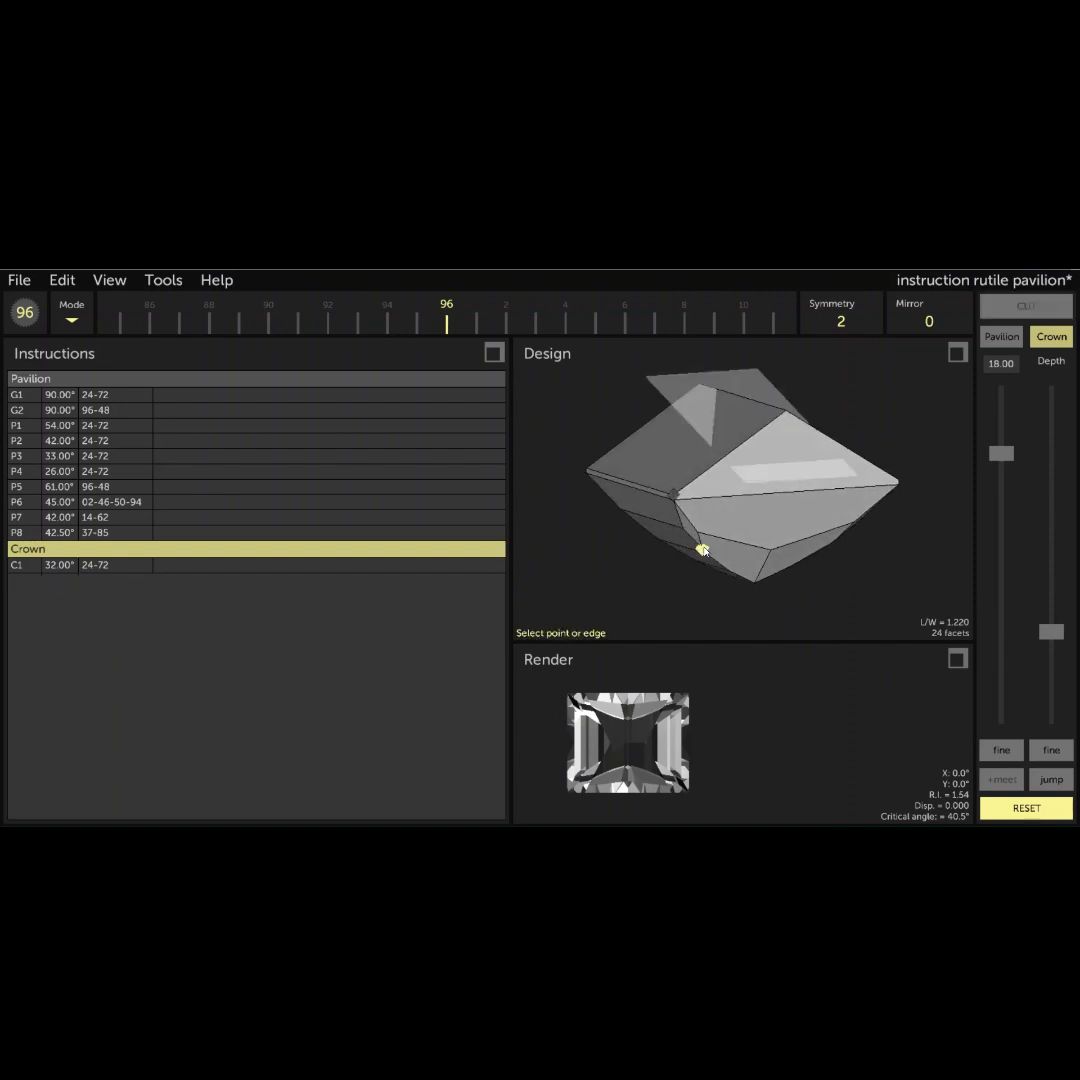
click(676, 494)
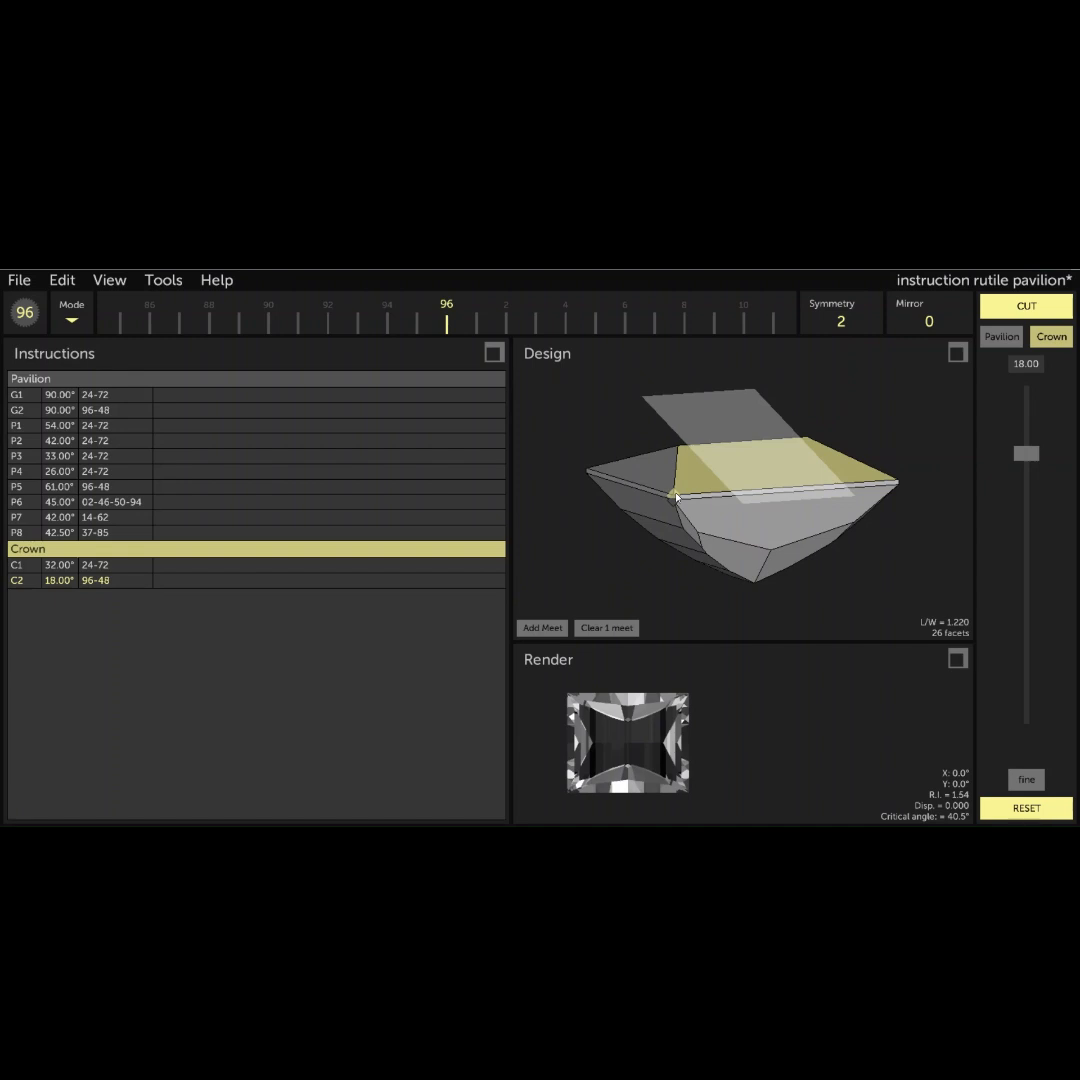
click(1022, 308)
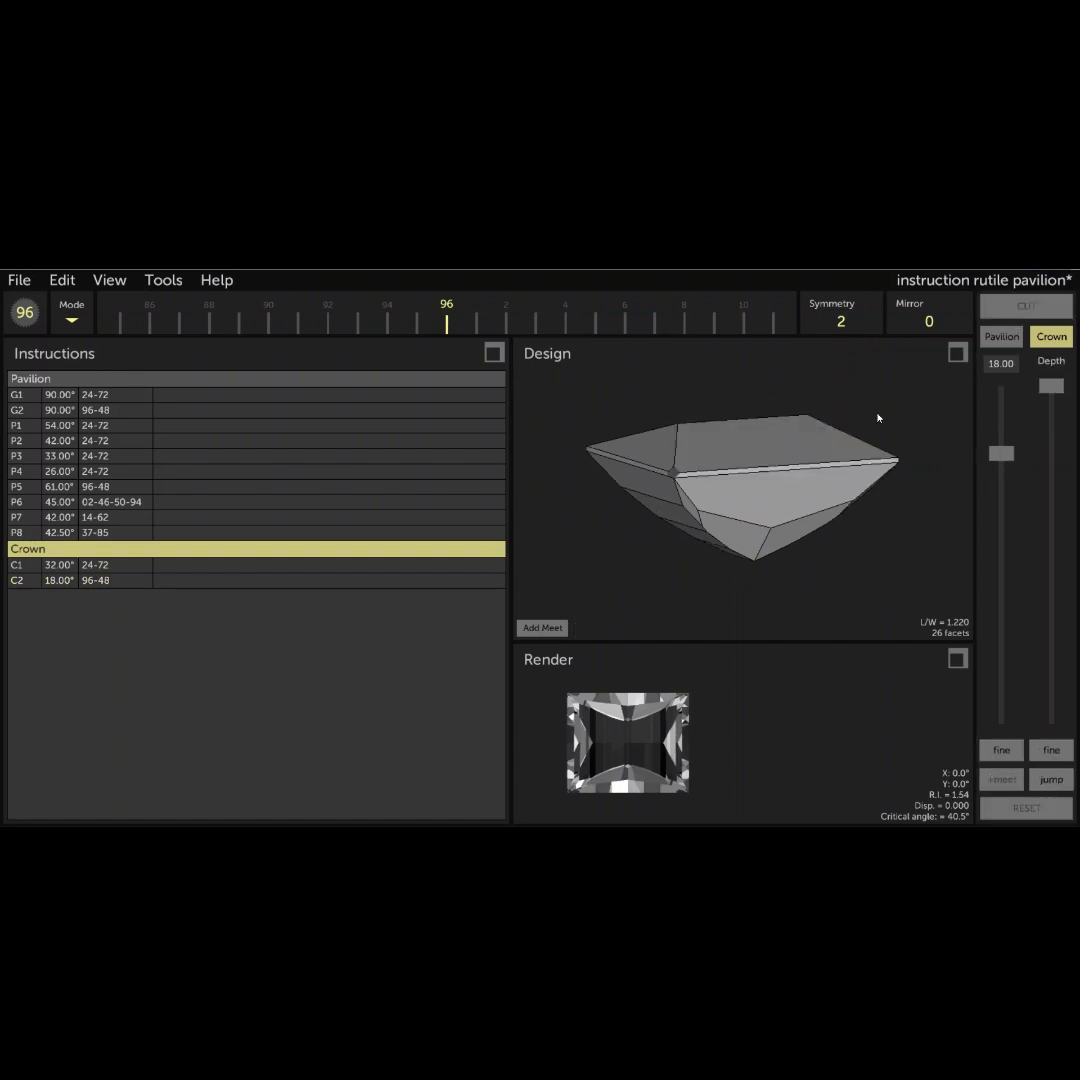
- Cut a 14° crown tier on indexes 96-48 through a meetpoint at 3/4 (0.75) of the edge between the 32° and 18° facets
drag(661, 444, 908, 445)
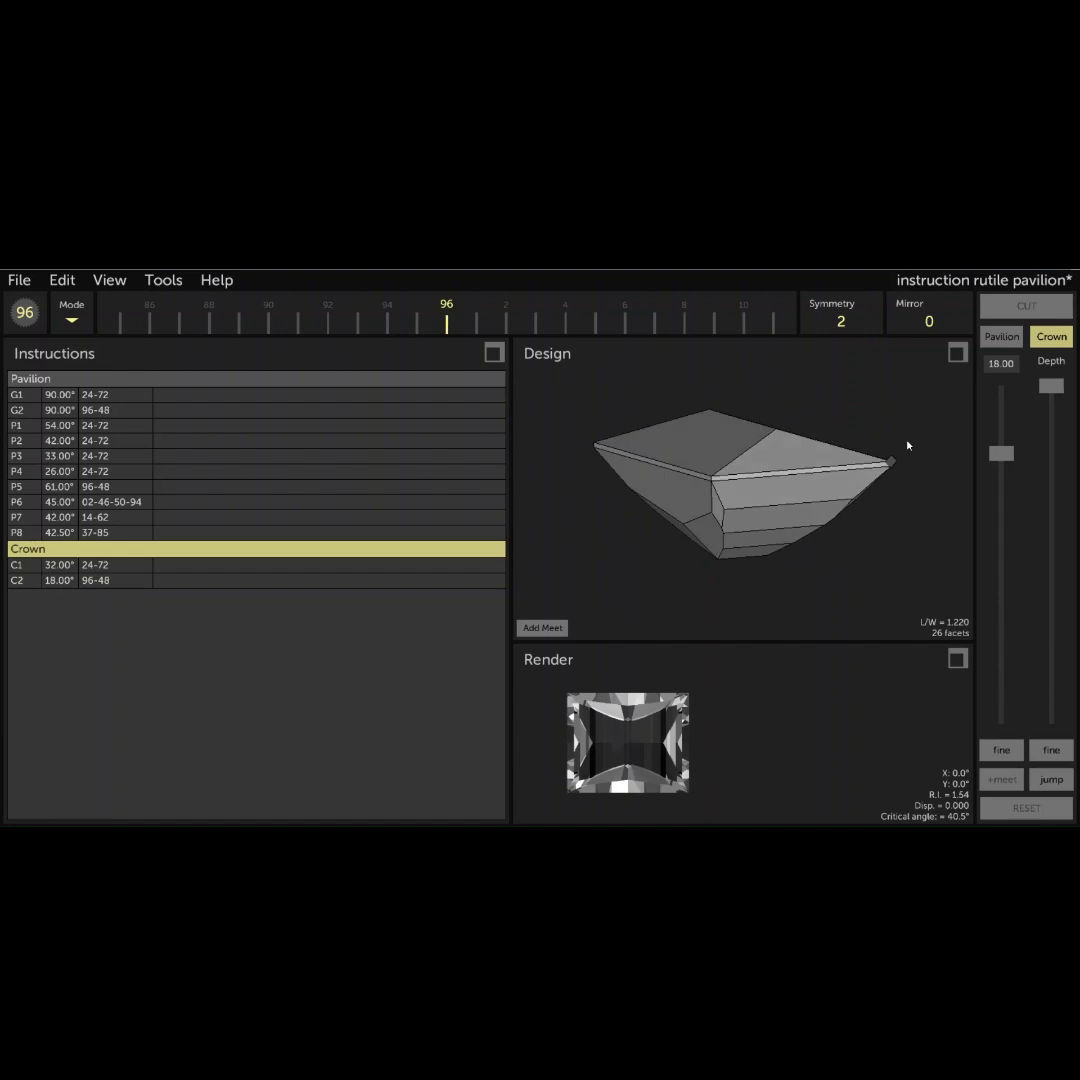
drag(801, 460, 745, 475)
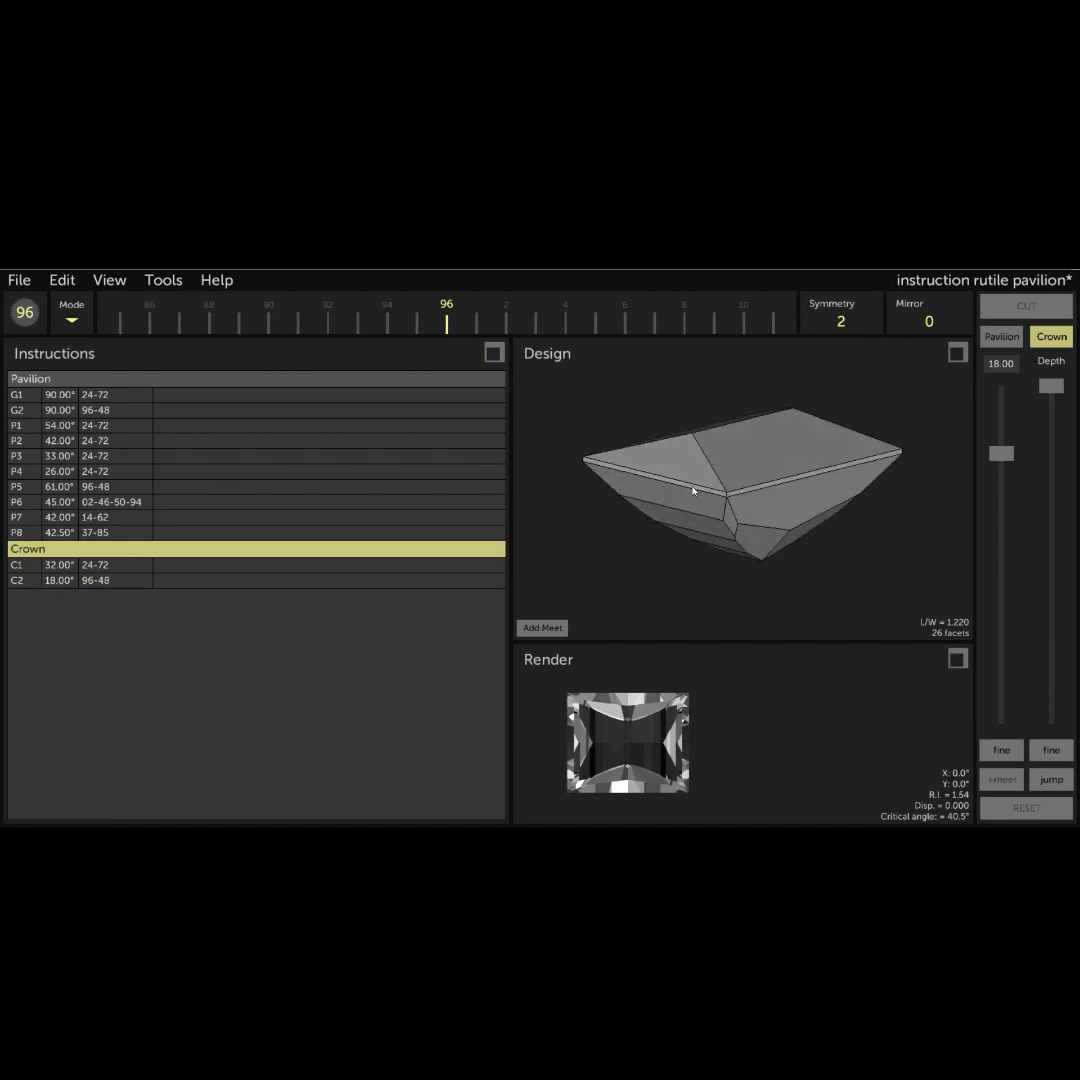
drag(693, 490, 698, 575)
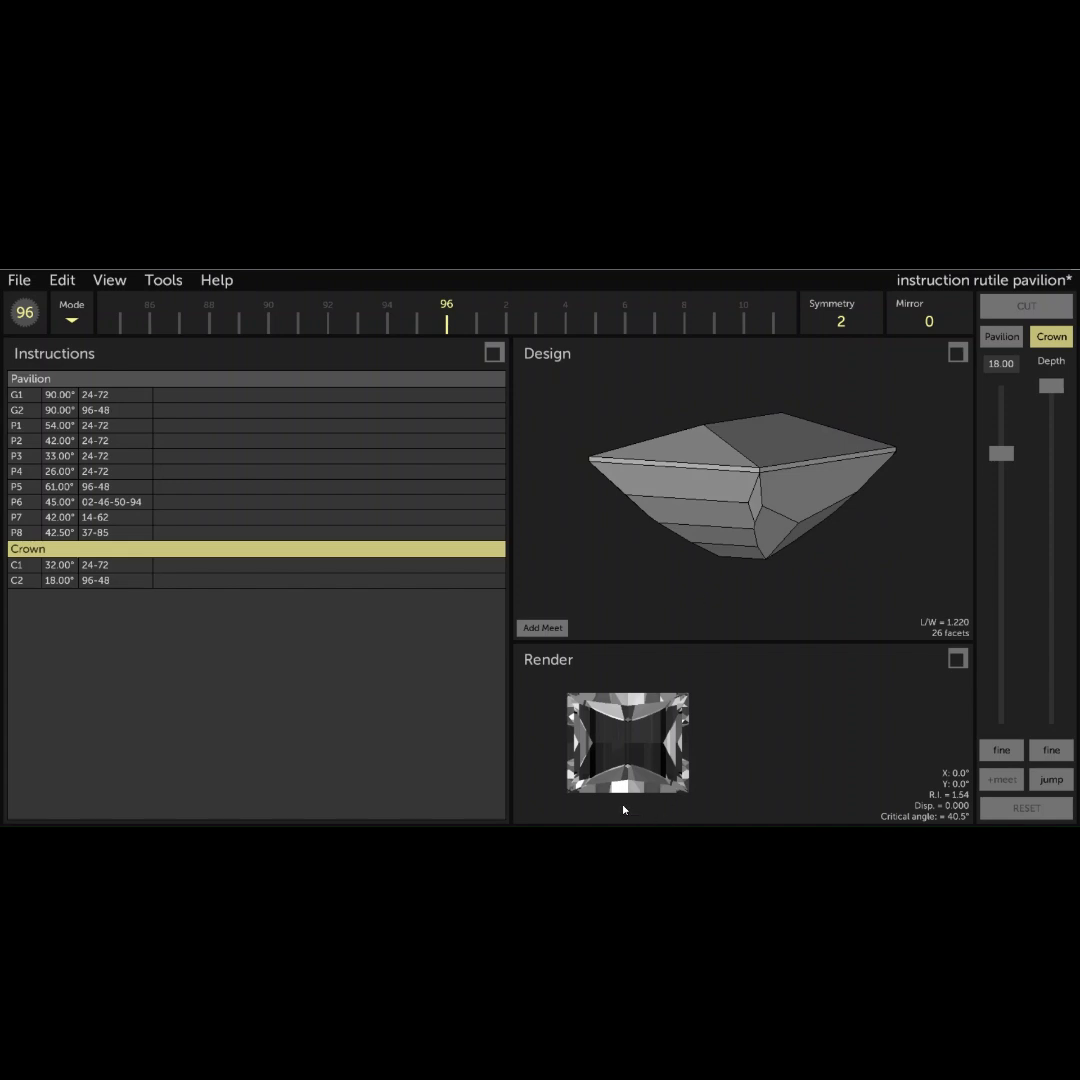
drag(919, 505, 893, 538)
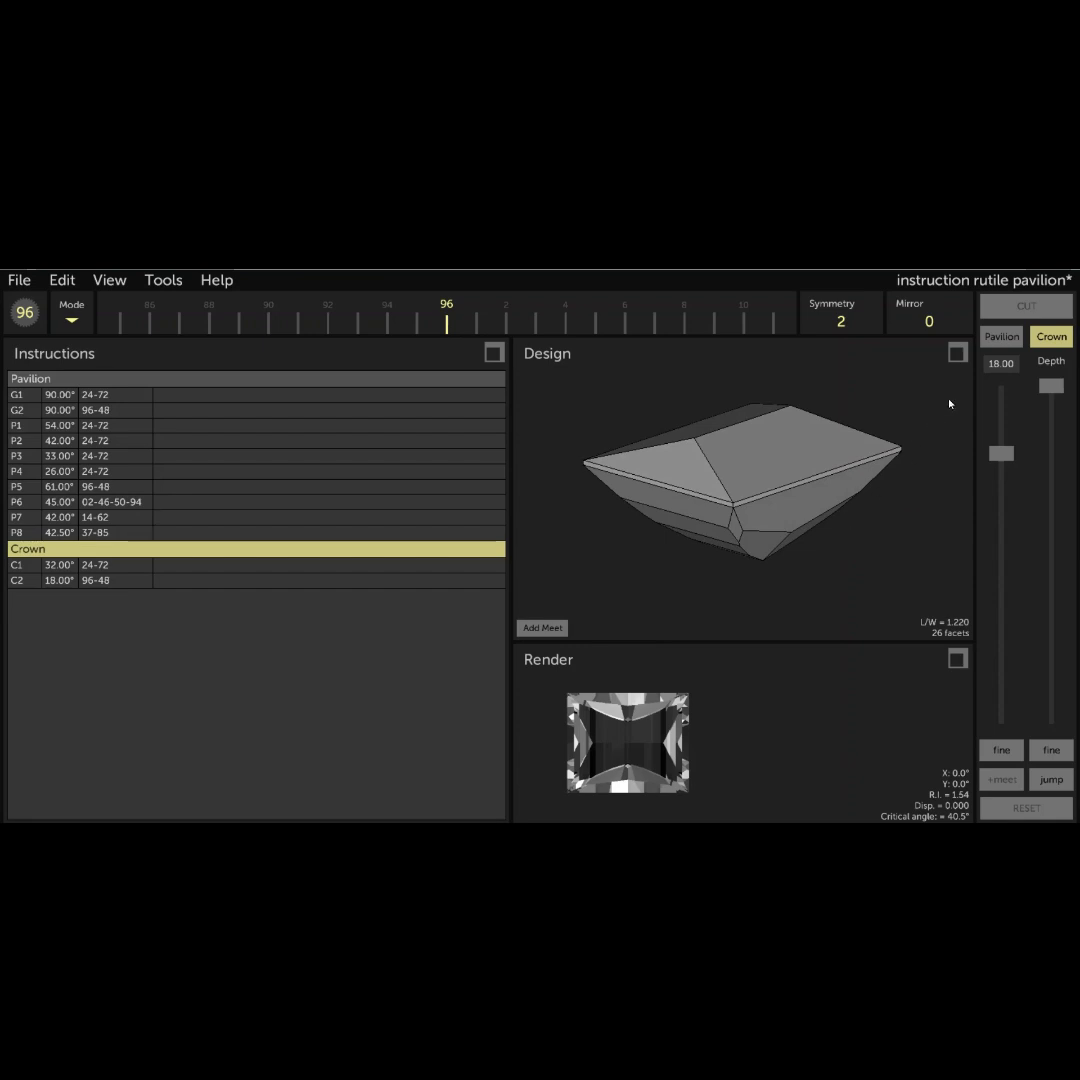
click(990, 365)
text(14)
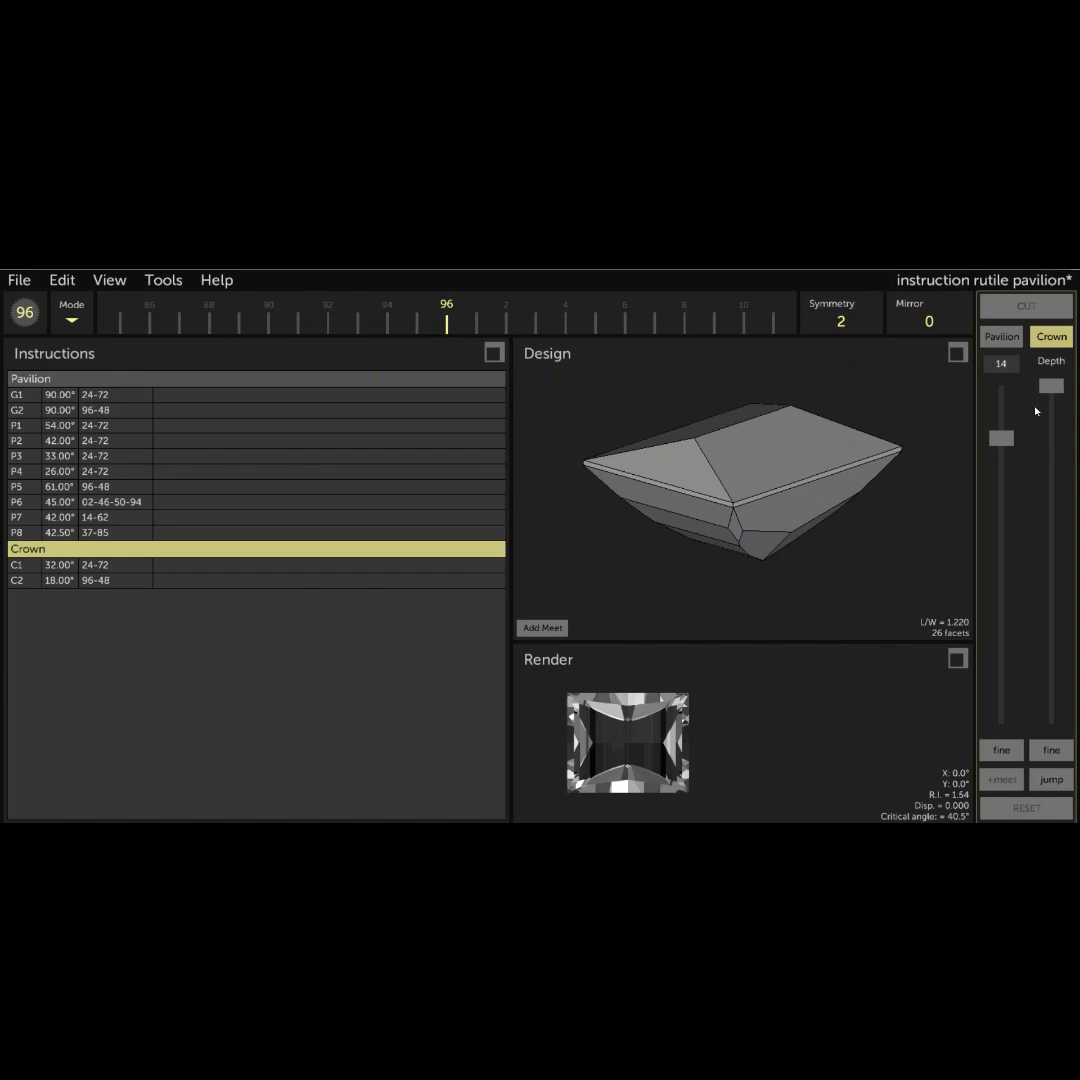
mouse_move(1051, 386)
mouse_down()
mouse_move(1056, 643)
mouse_move(1056, 632)
mouse_up()
click(562, 627)
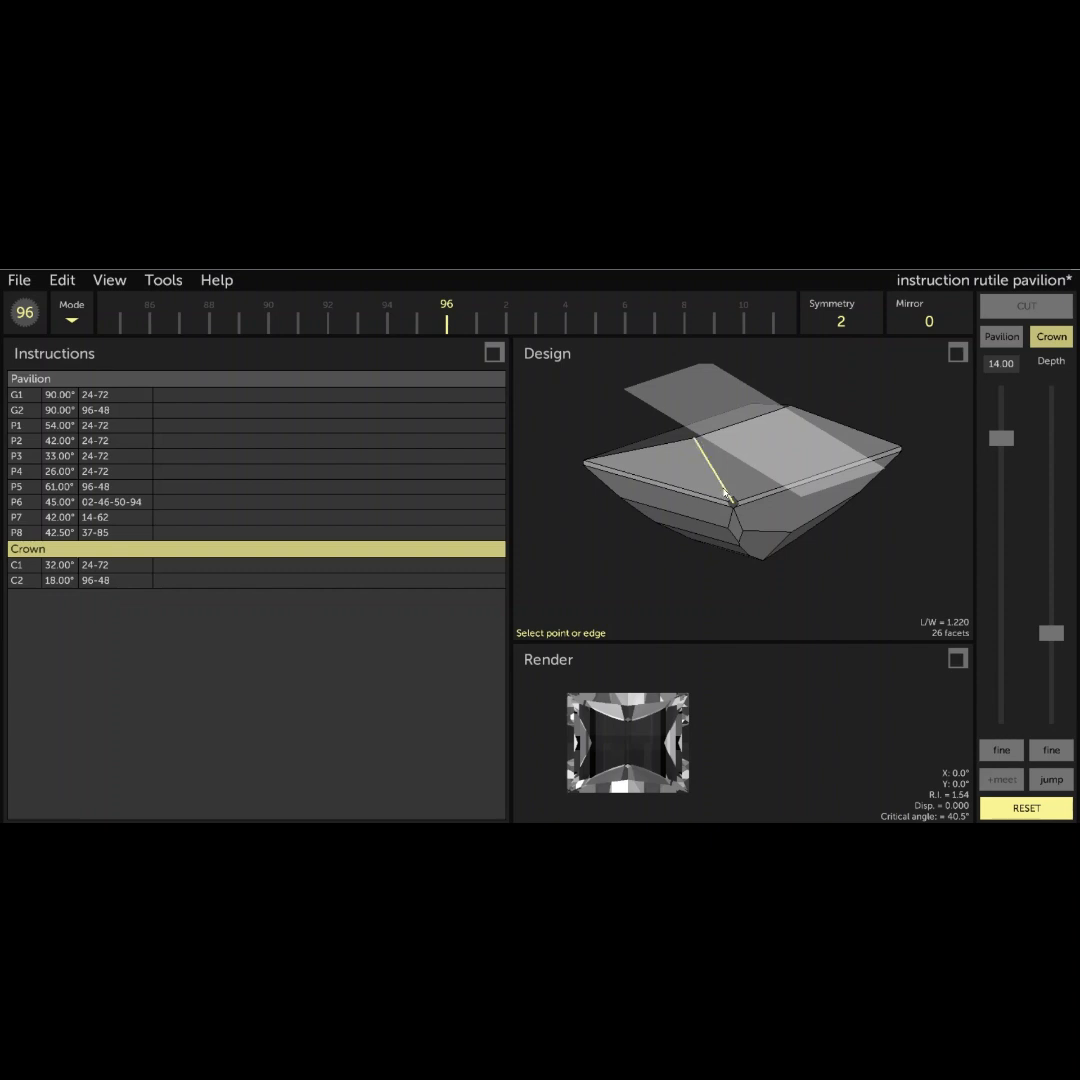
click(725, 493)
click(670, 568)
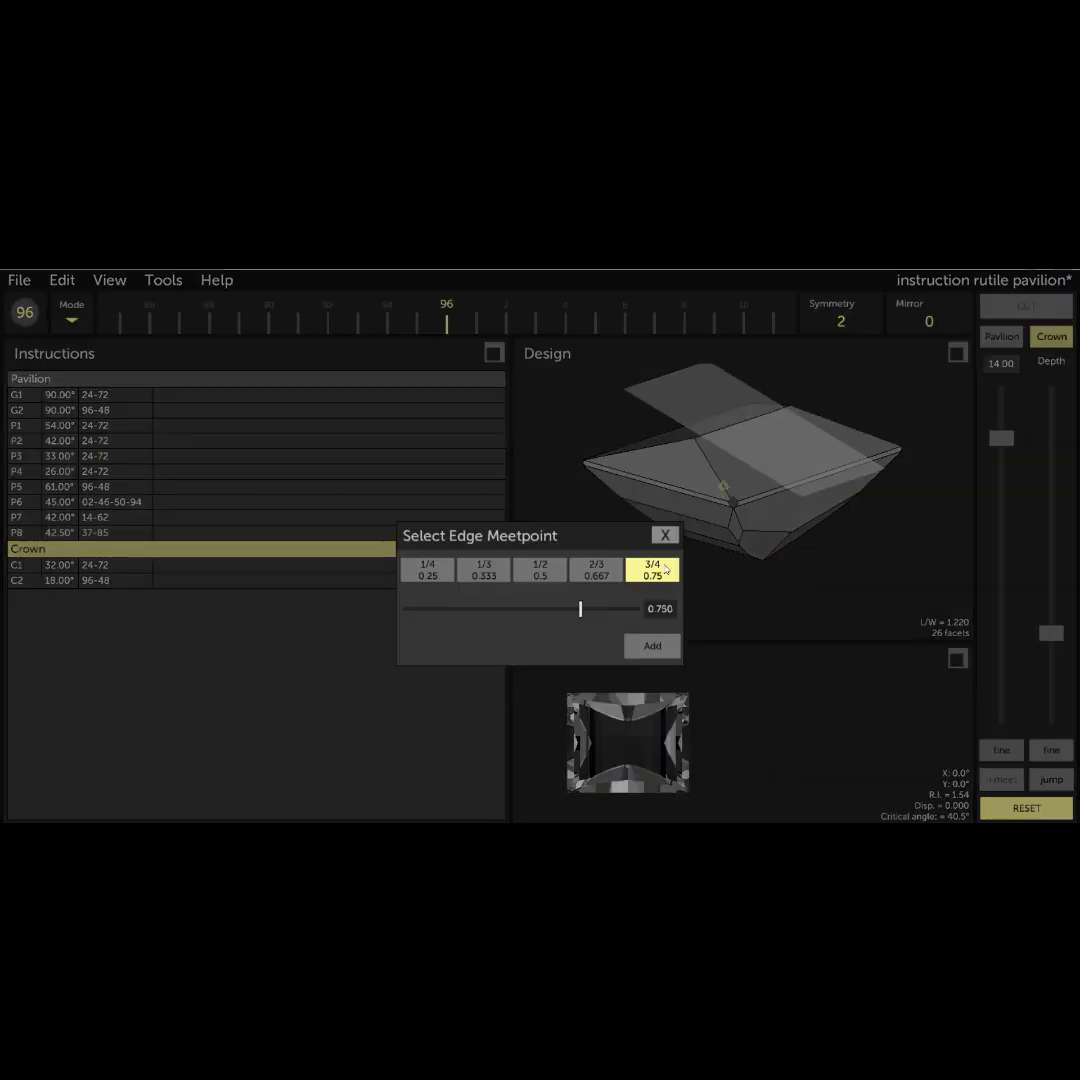
click(676, 646)
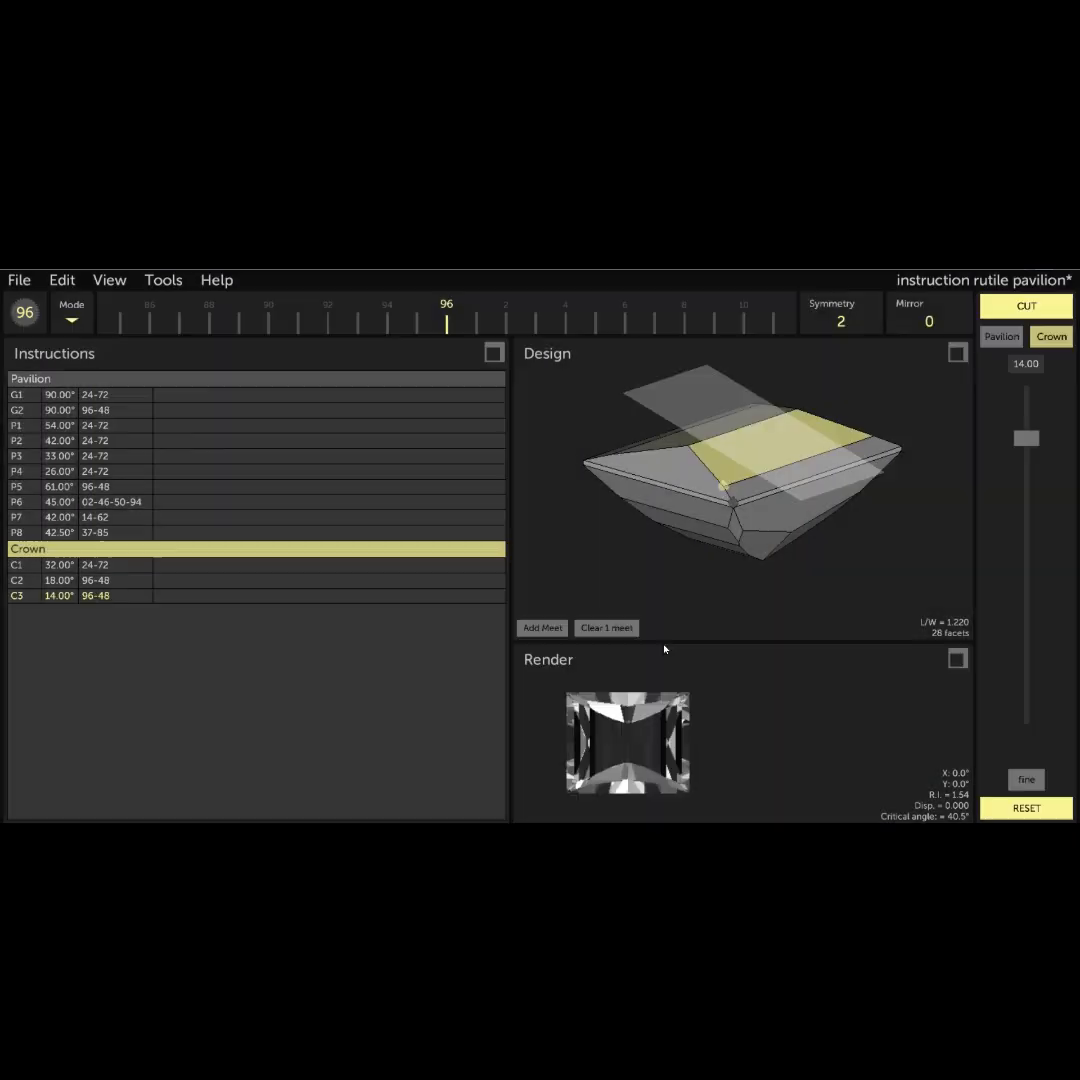
click(1026, 306)
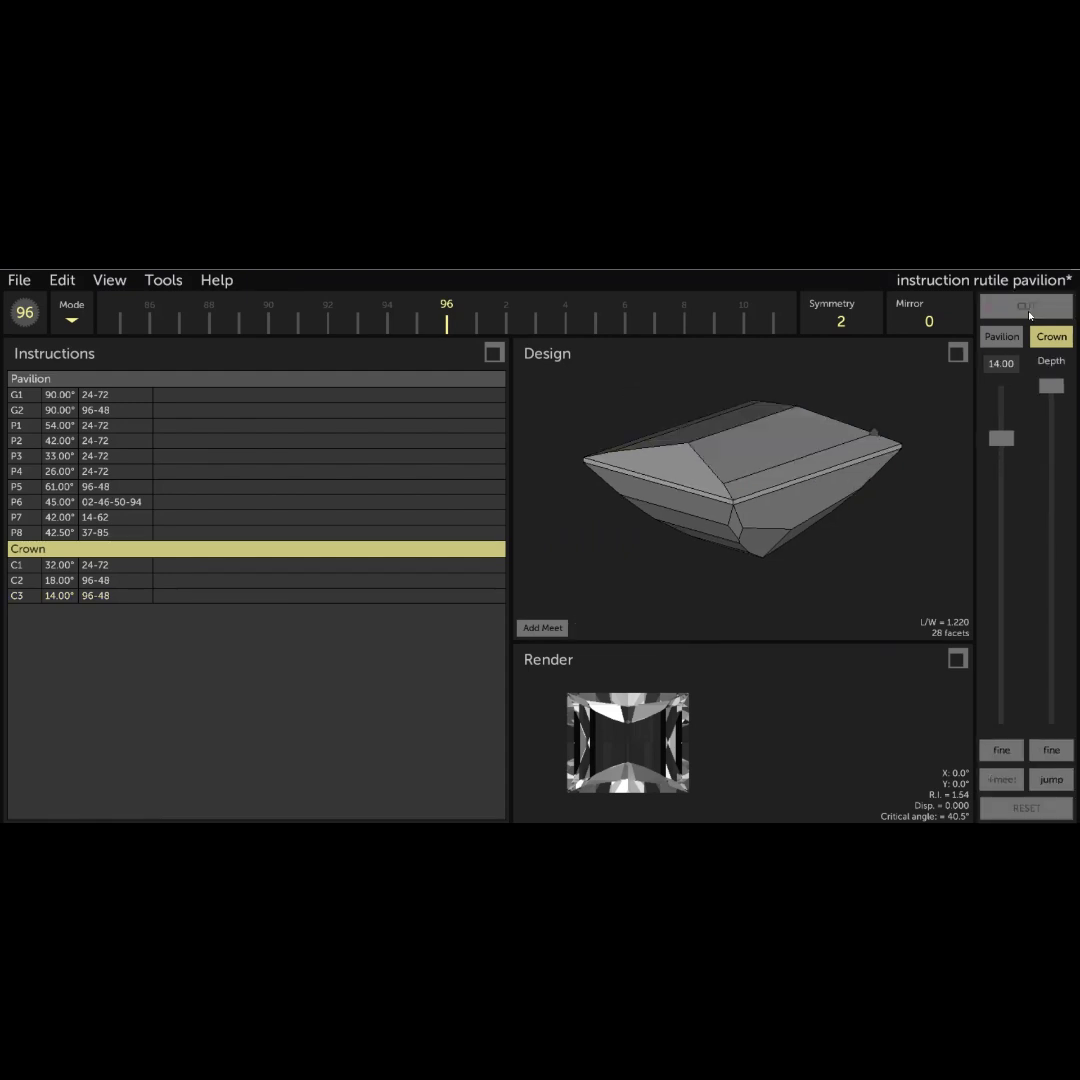
- Cut a 10° crown tier on indexes 96-48 through a meetpoint at 2/3 (0.667) of the edge between the 32° and 14° facets
drag(734, 457, 771, 472)
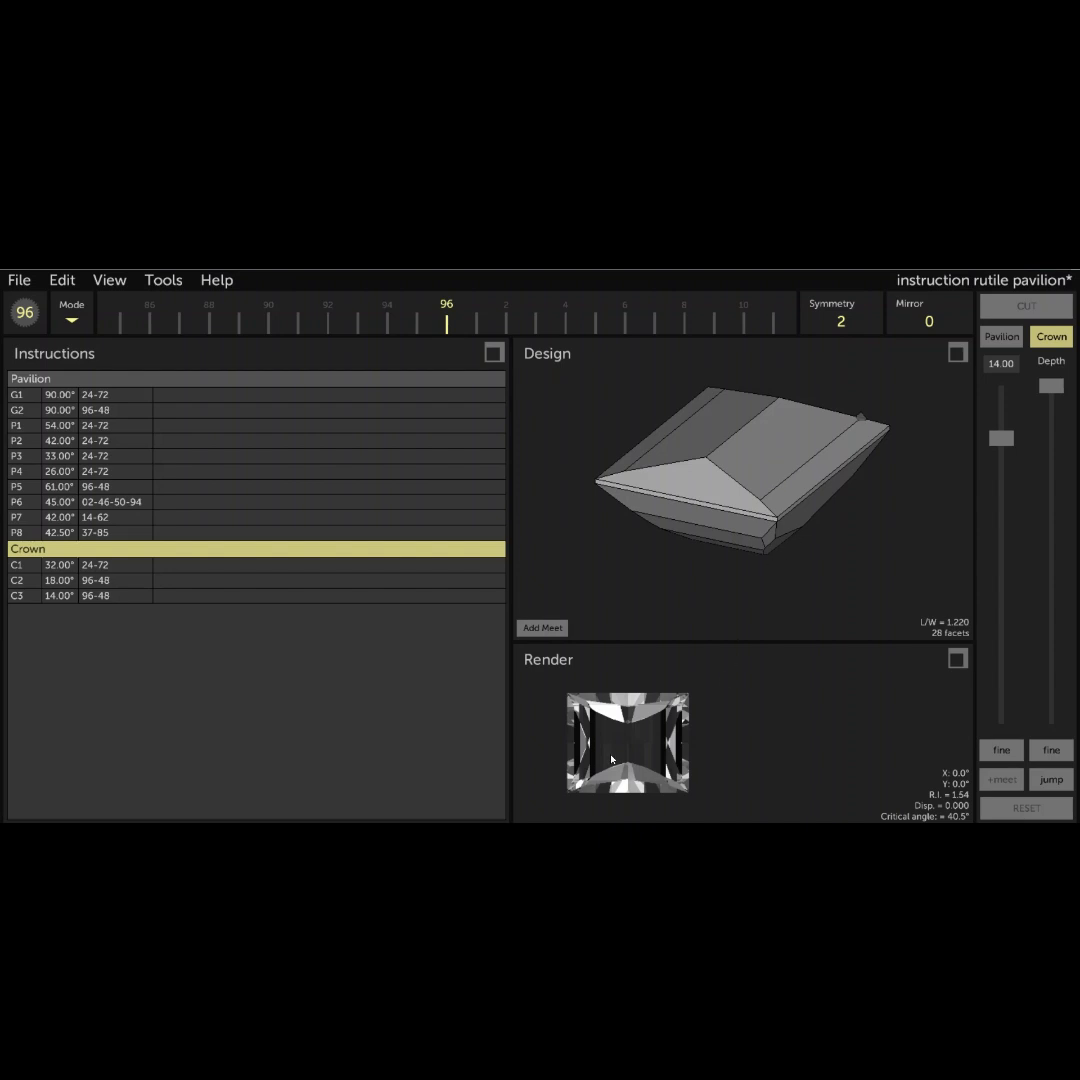
click(1012, 363)
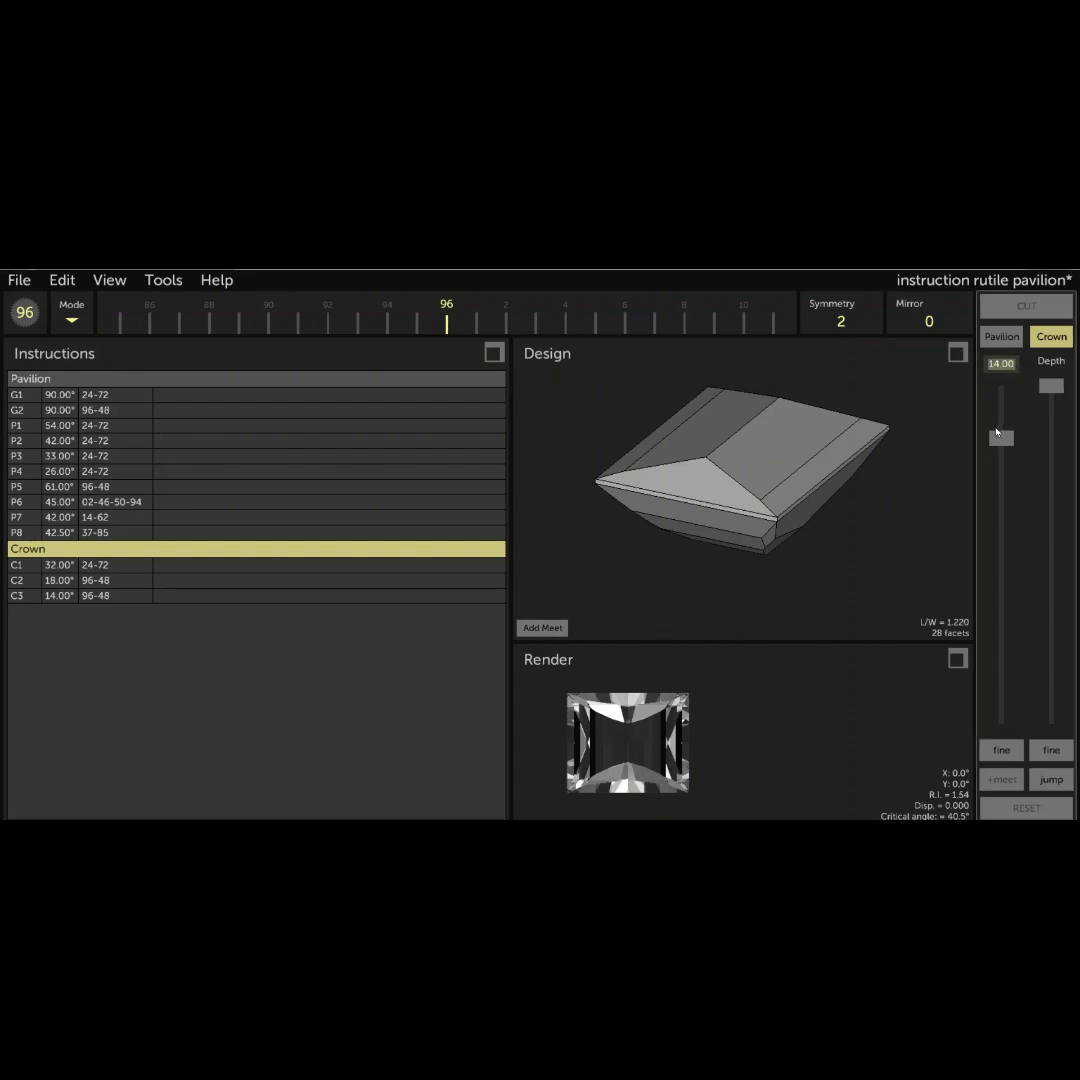
text(10)
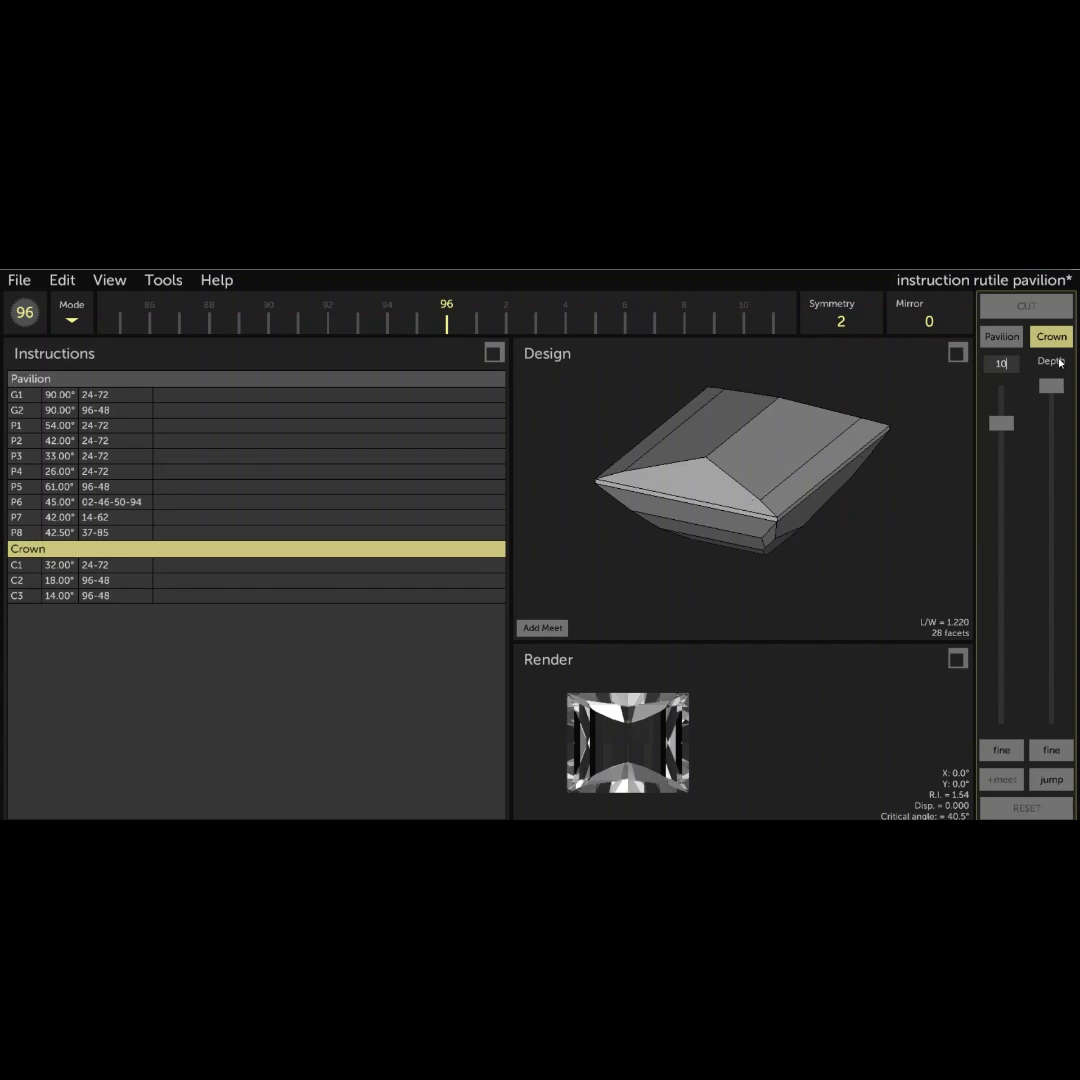
drag(1051, 386, 1026, 611)
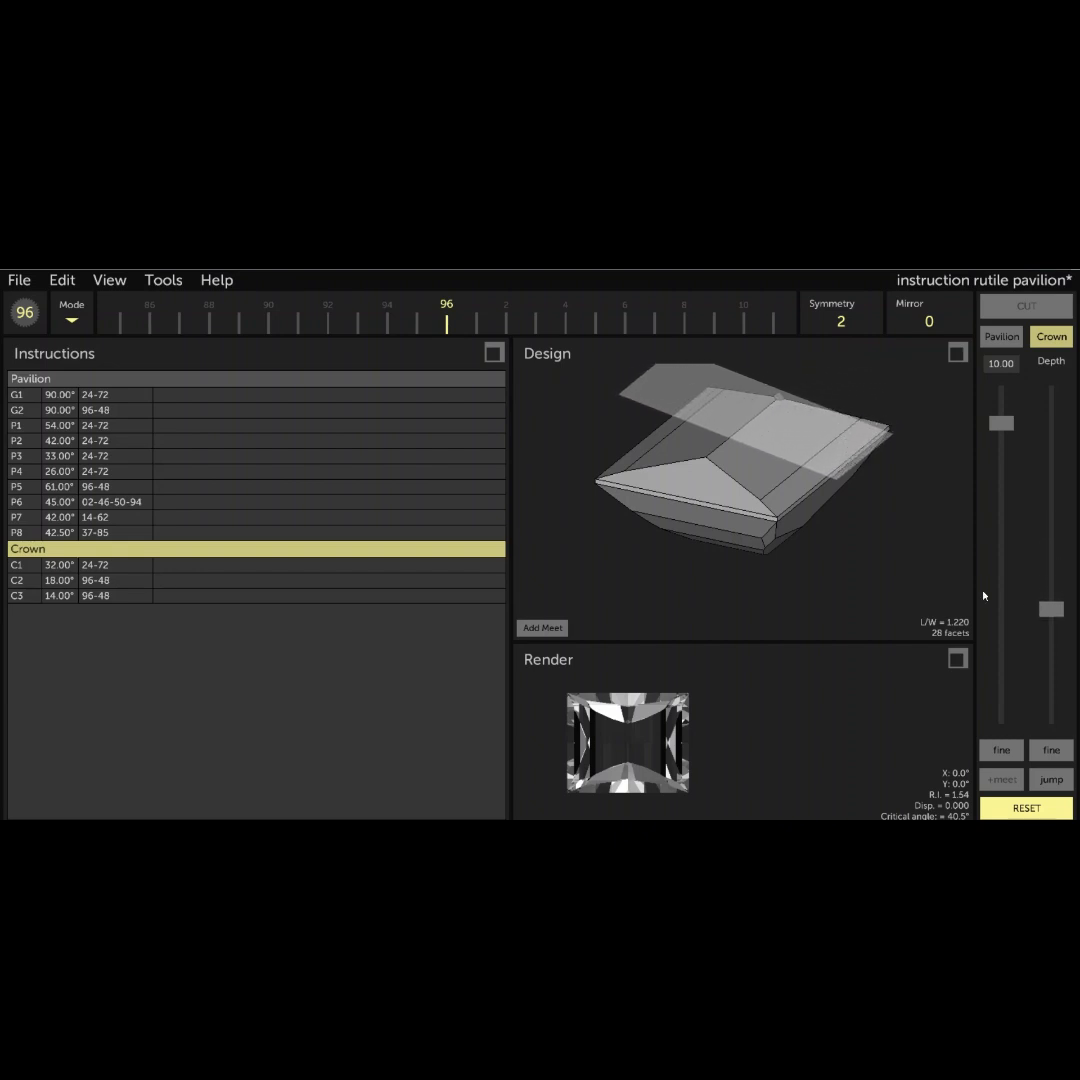
click(543, 628)
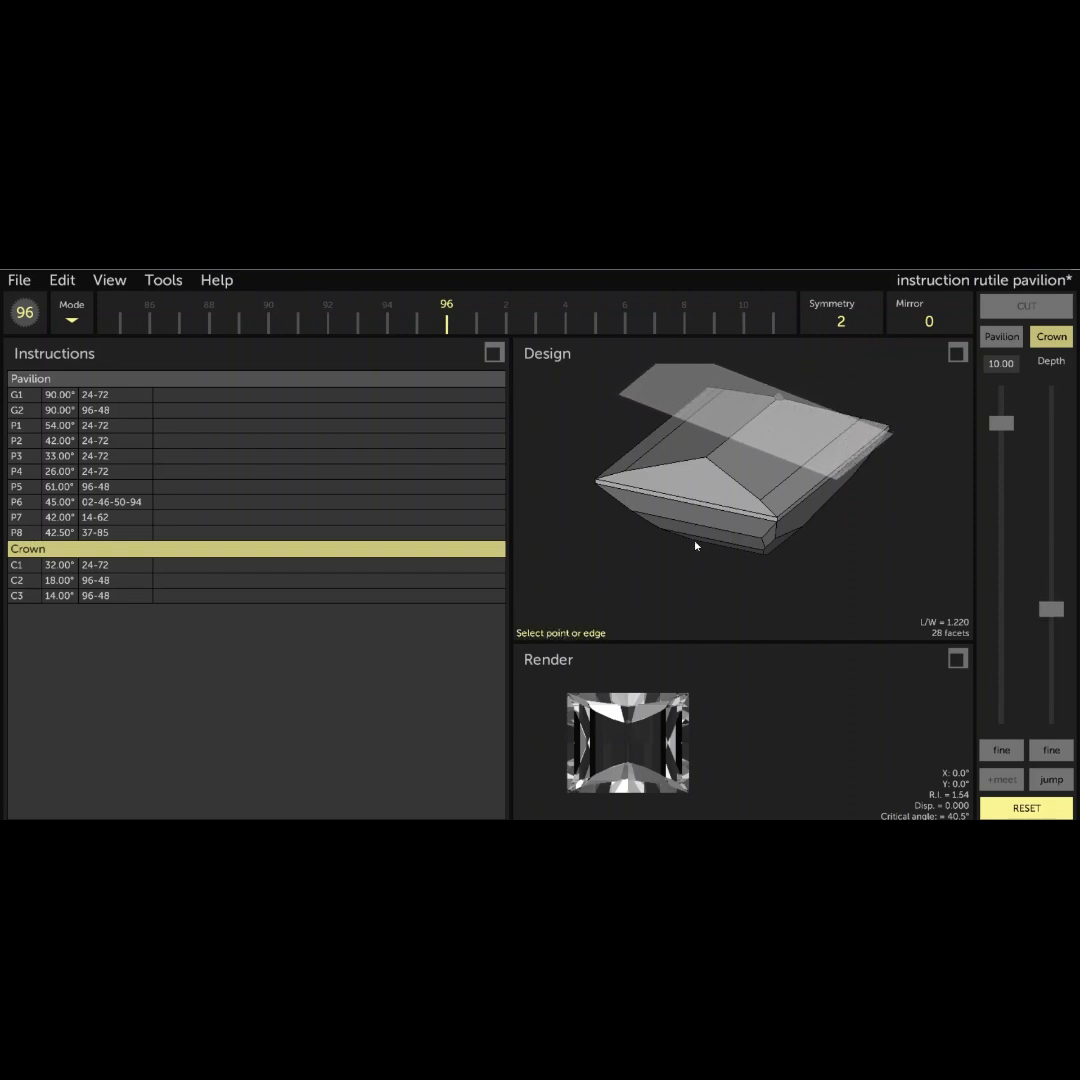
click(738, 487)
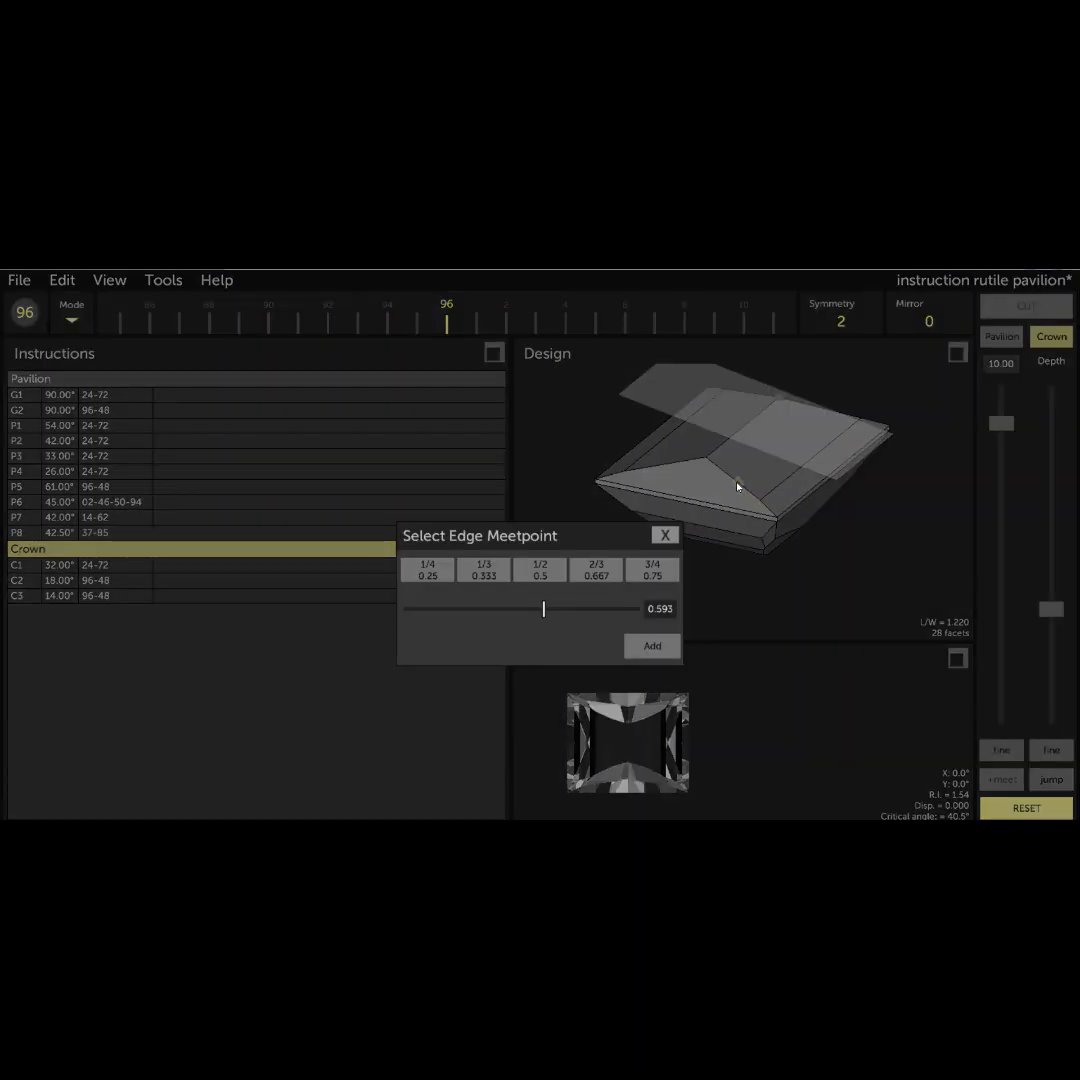
click(475, 571)
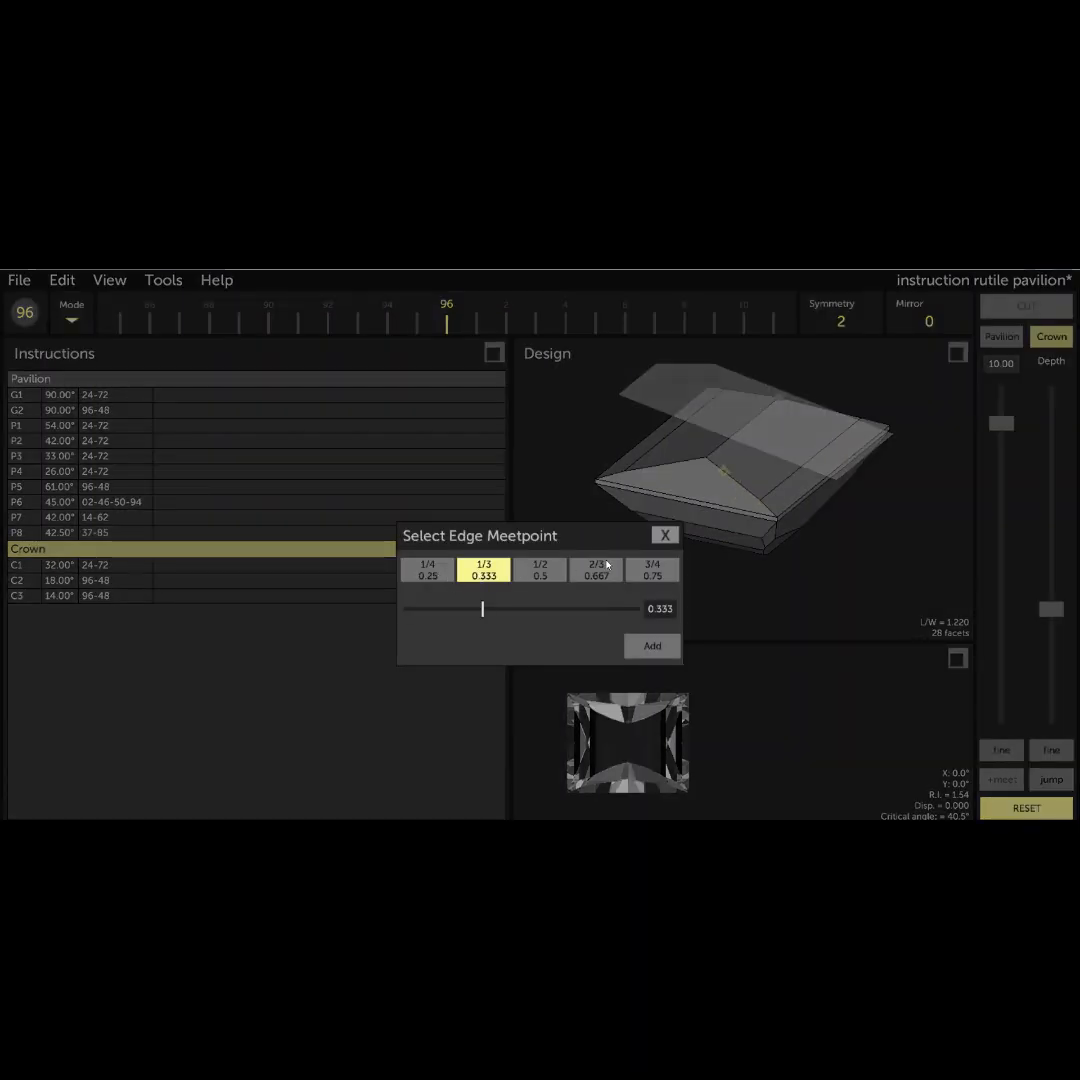
click(612, 565)
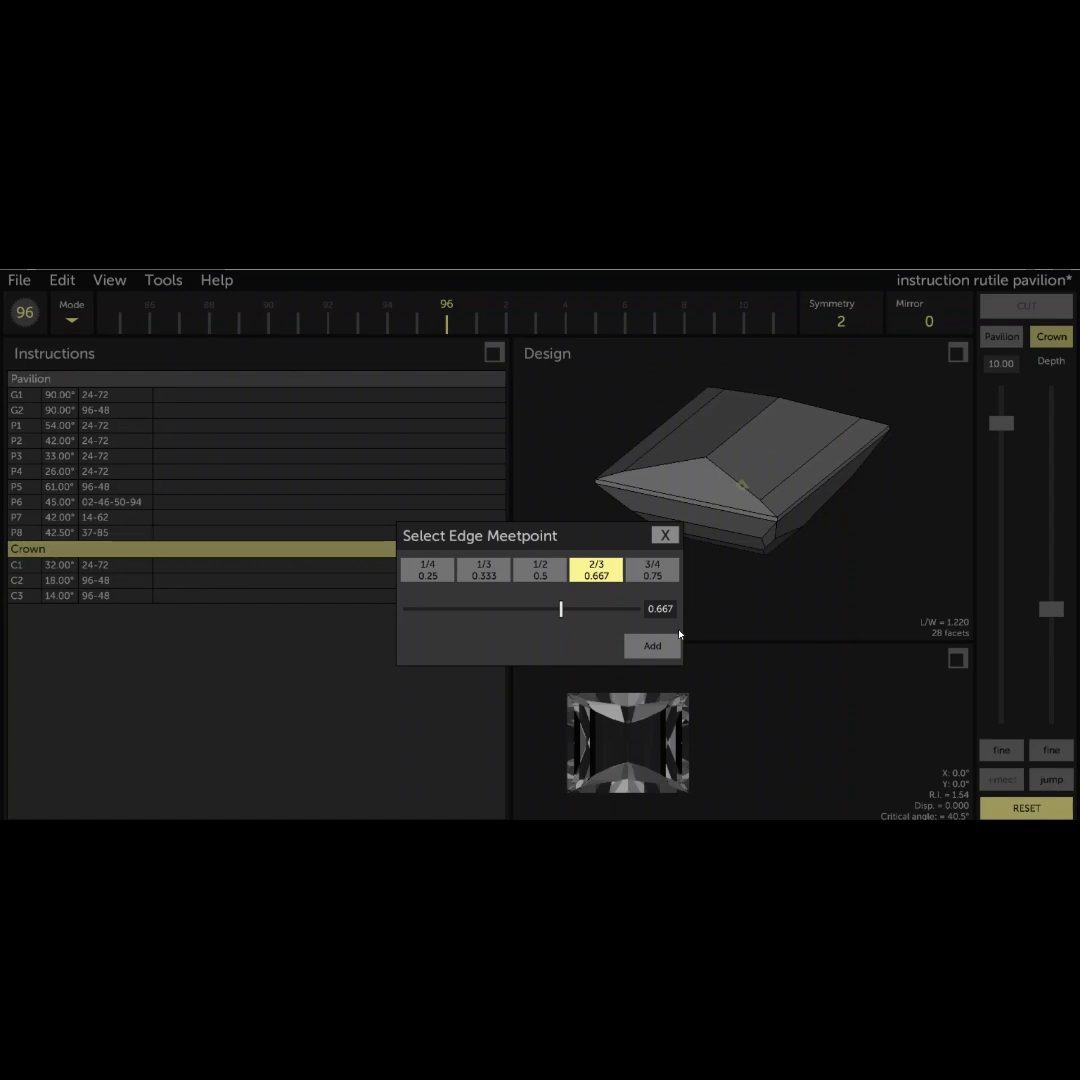
click(652, 646)
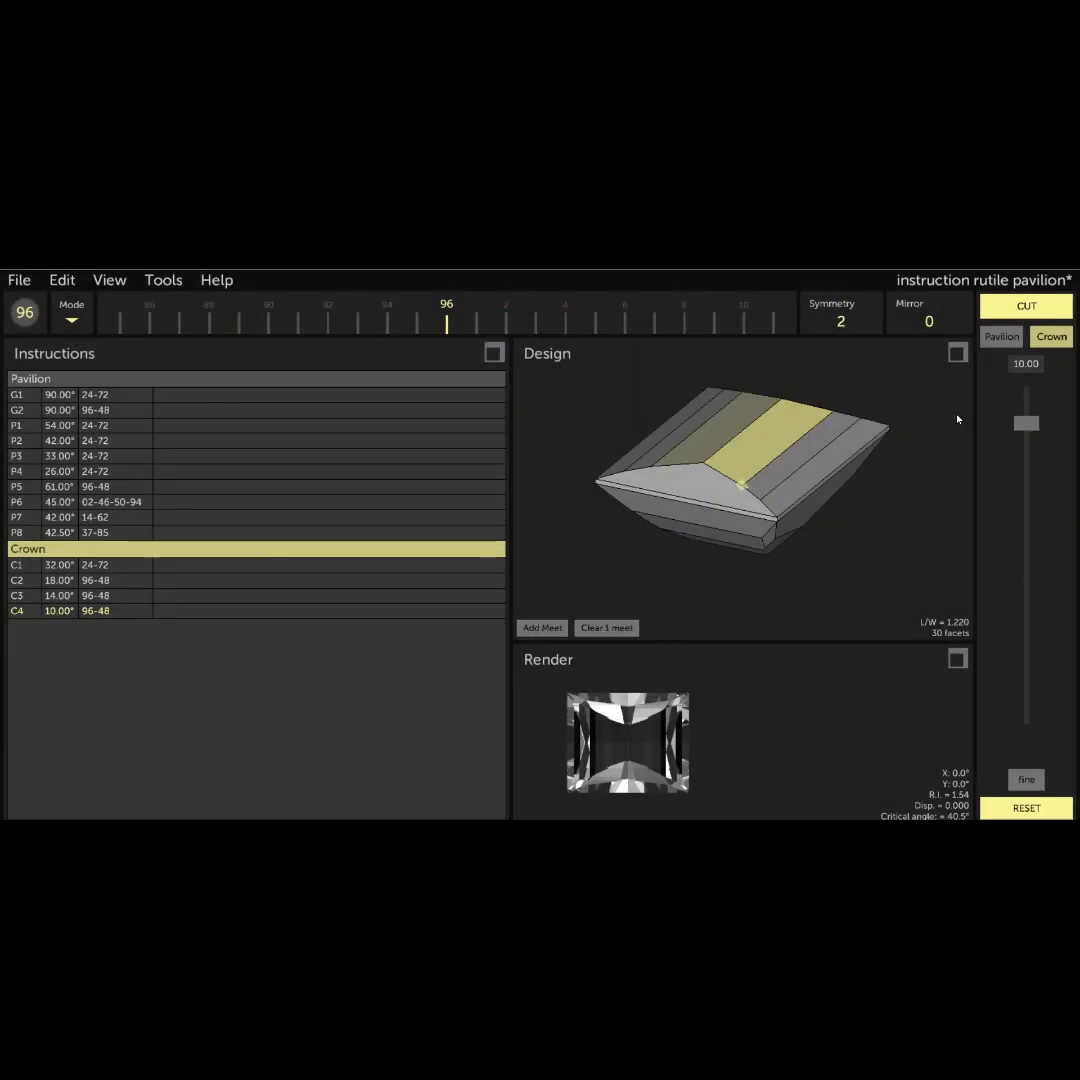
click(1014, 313)
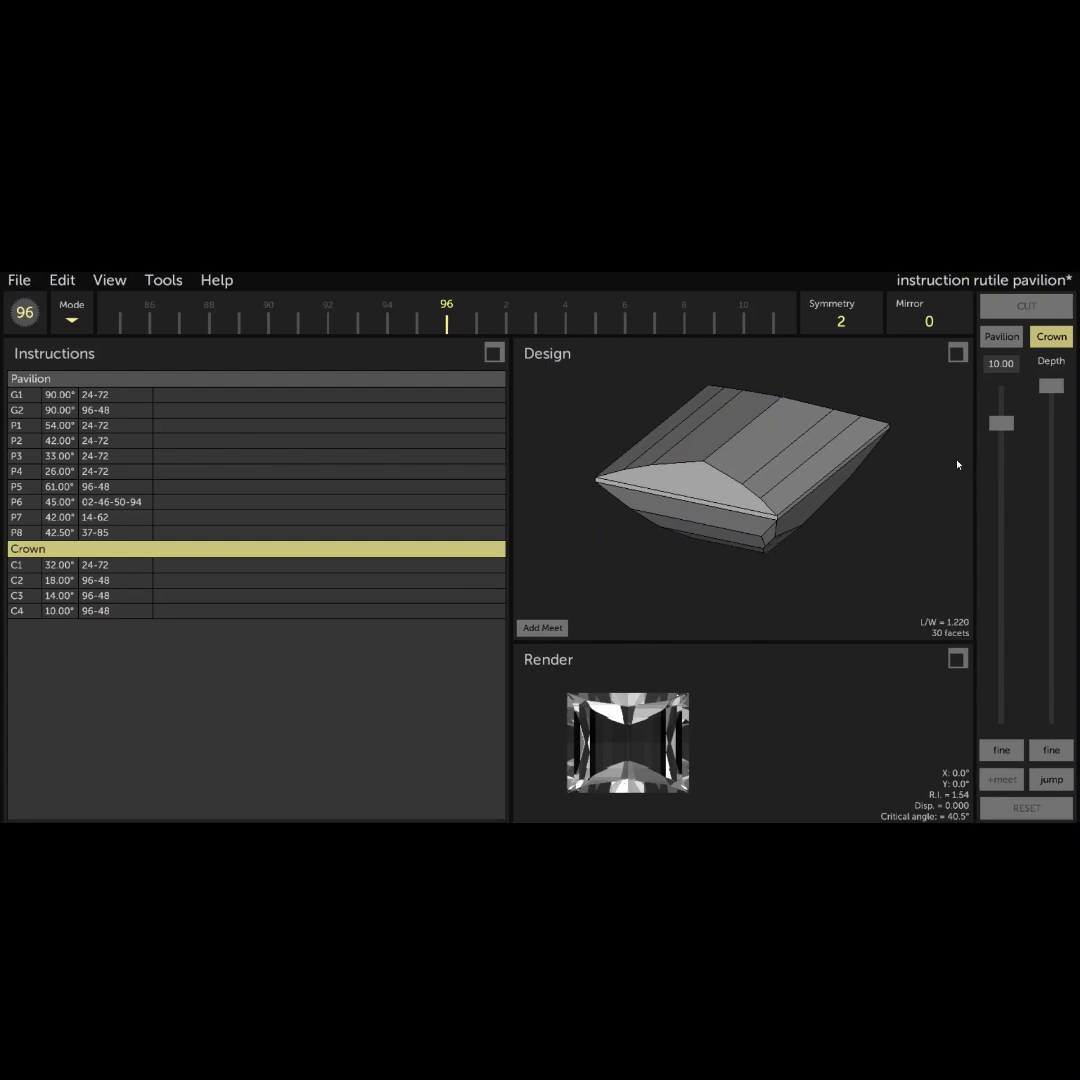
- Cut the table at 0° through a meetpoint at 1/2 (0.5) of the edge between the 32° and 10° crown facets
click(1001, 364)
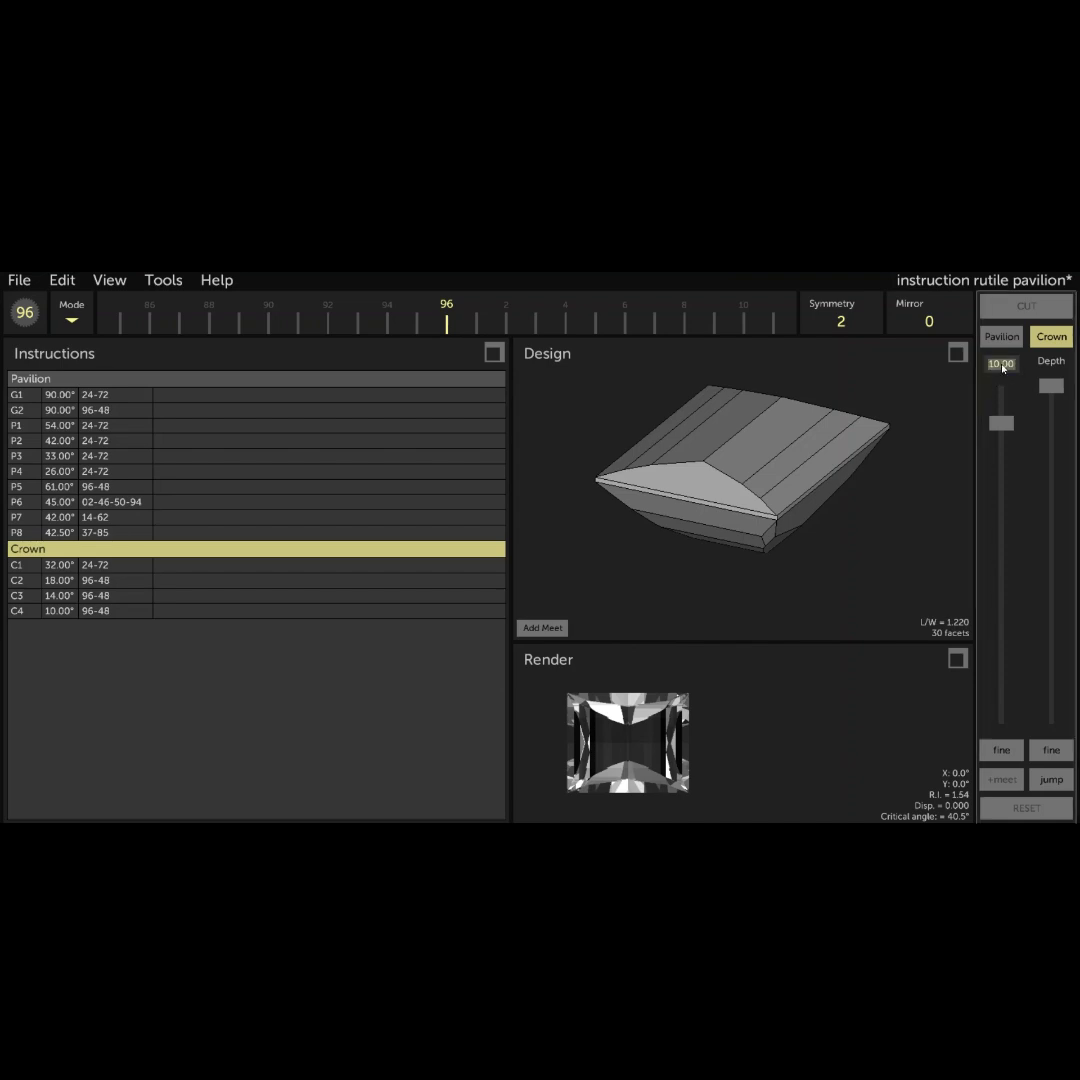
text(0)
drag(1054, 389, 1059, 633)
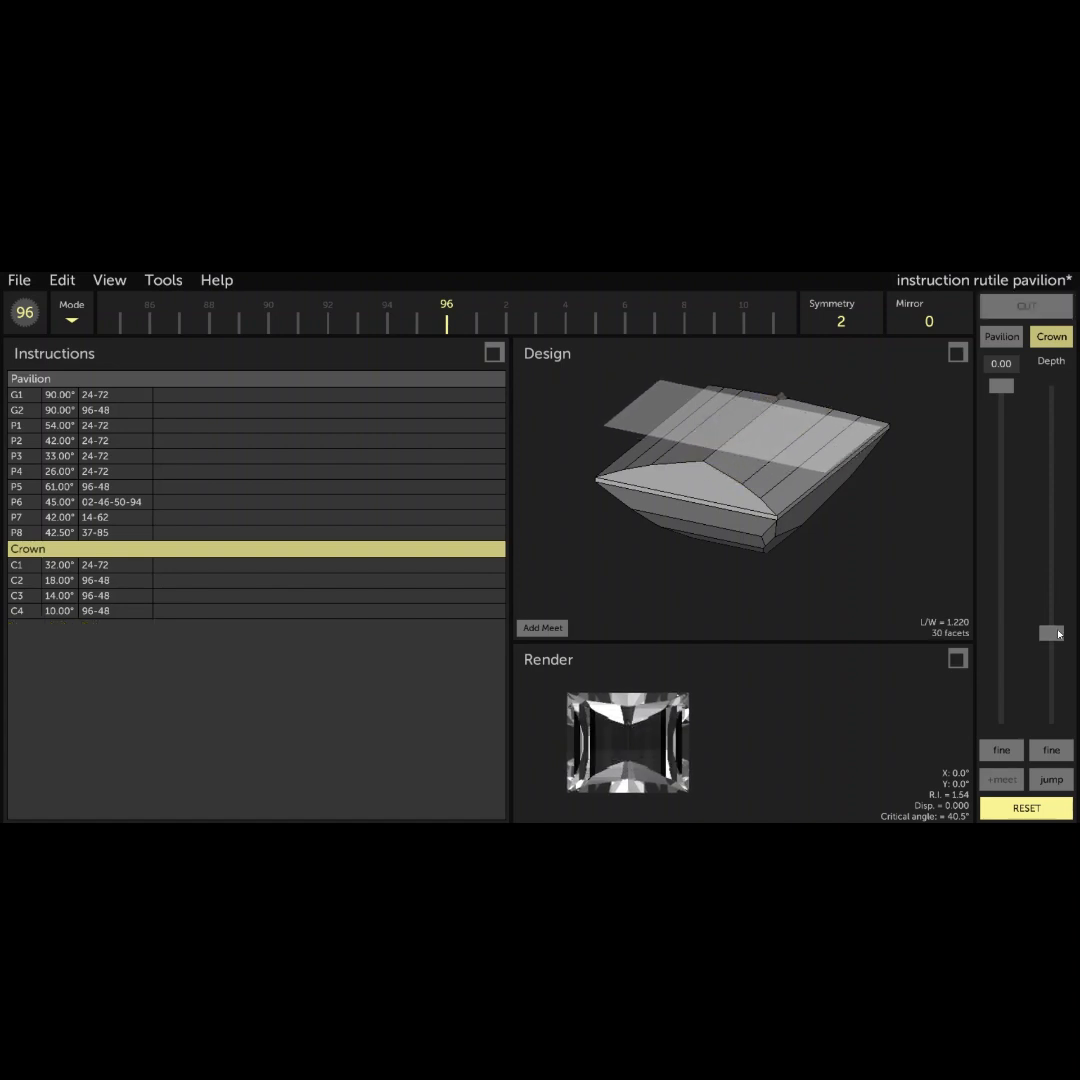
click(543, 628)
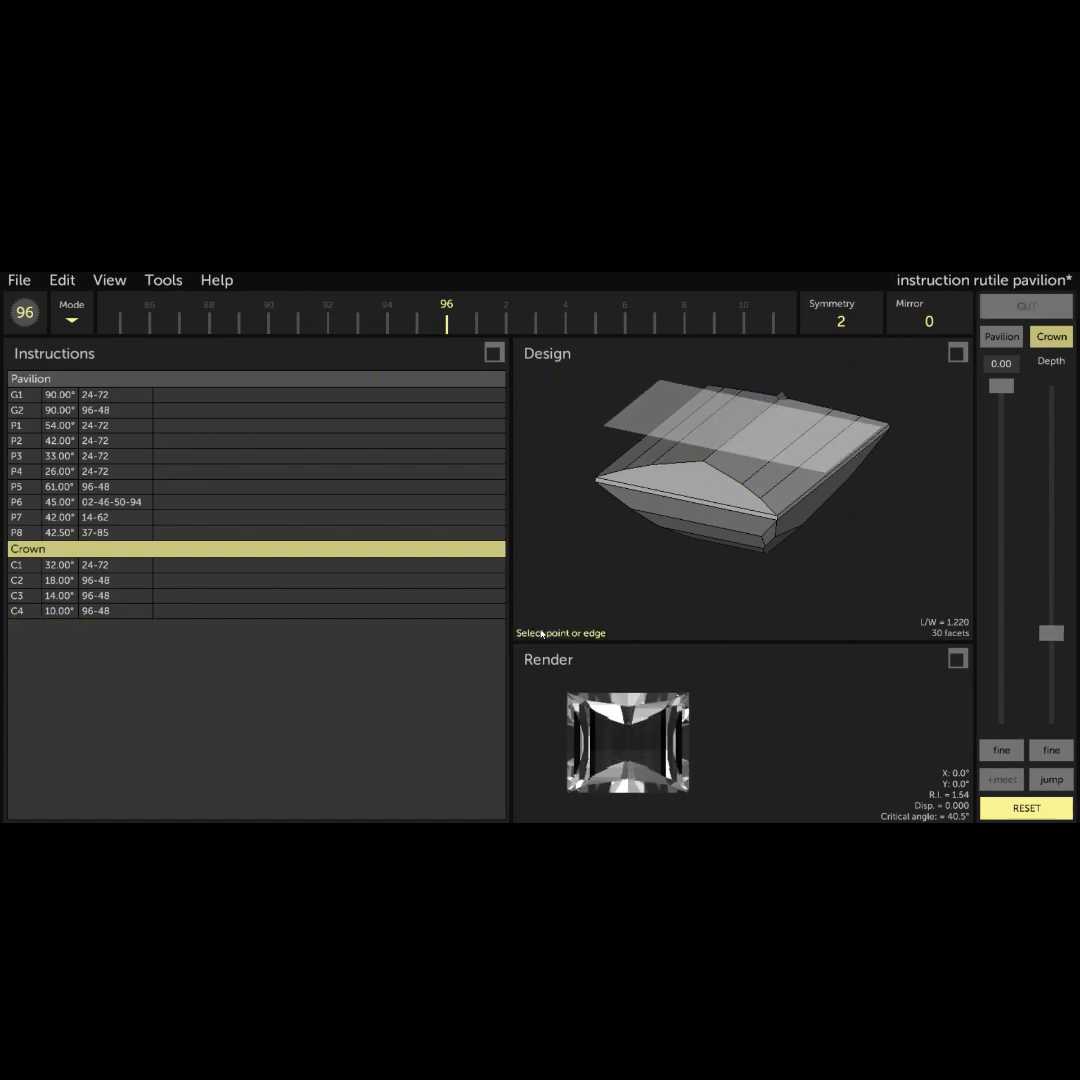
click(726, 478)
click(562, 572)
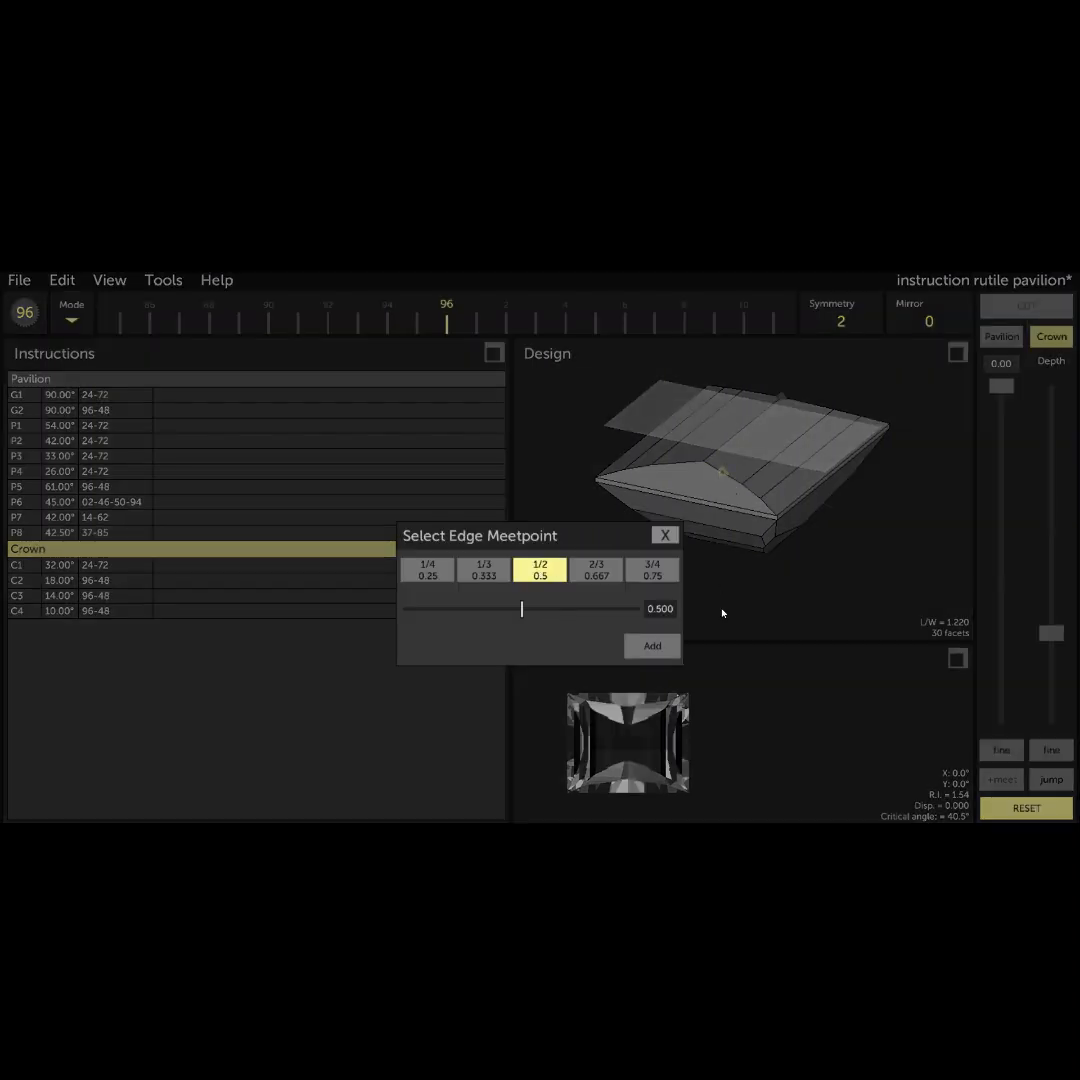
click(650, 646)
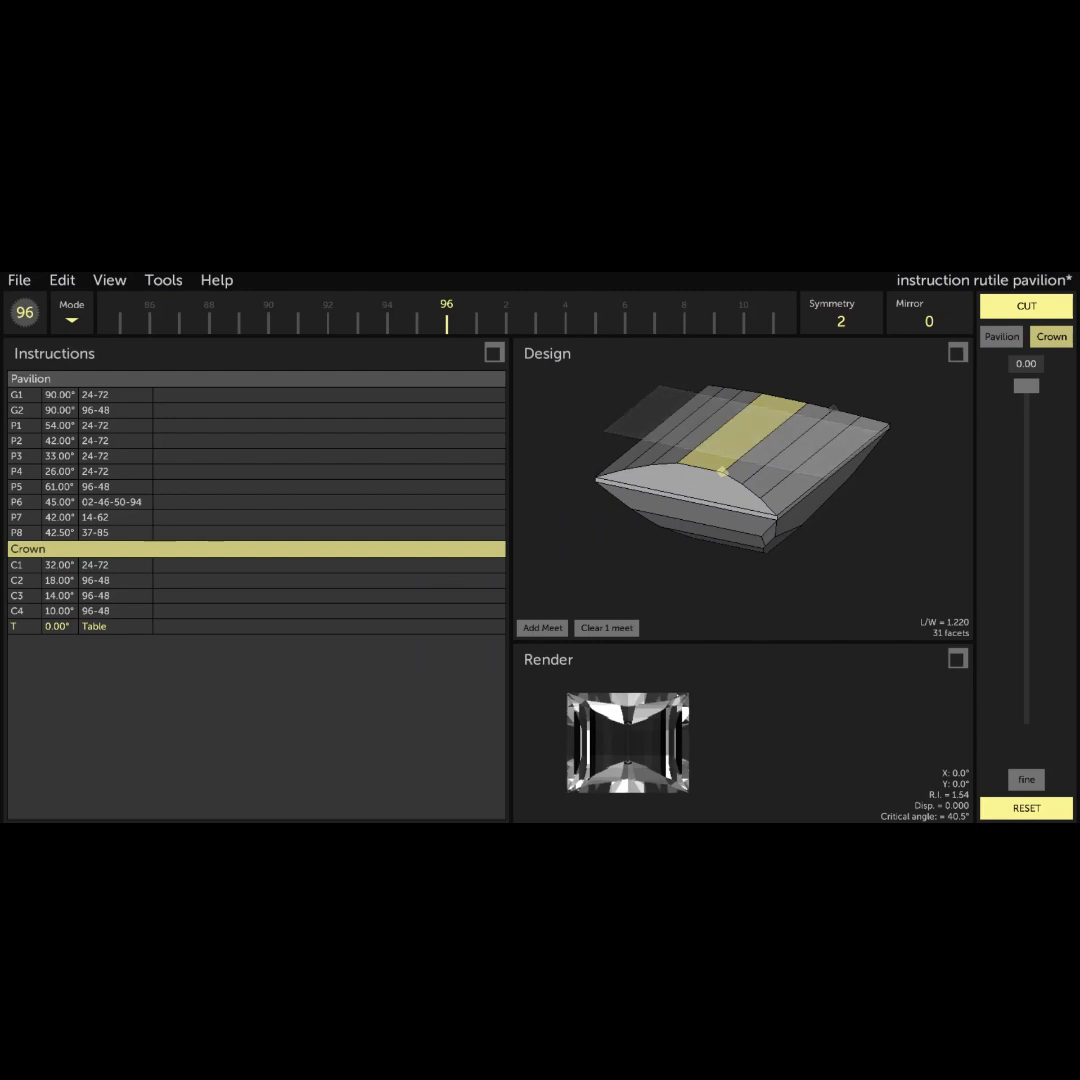
click(1048, 309)
- Inspect the stone from the pavilion side and highlight the 54° tier on indexes 24-72
drag(663, 567, 834, 590)
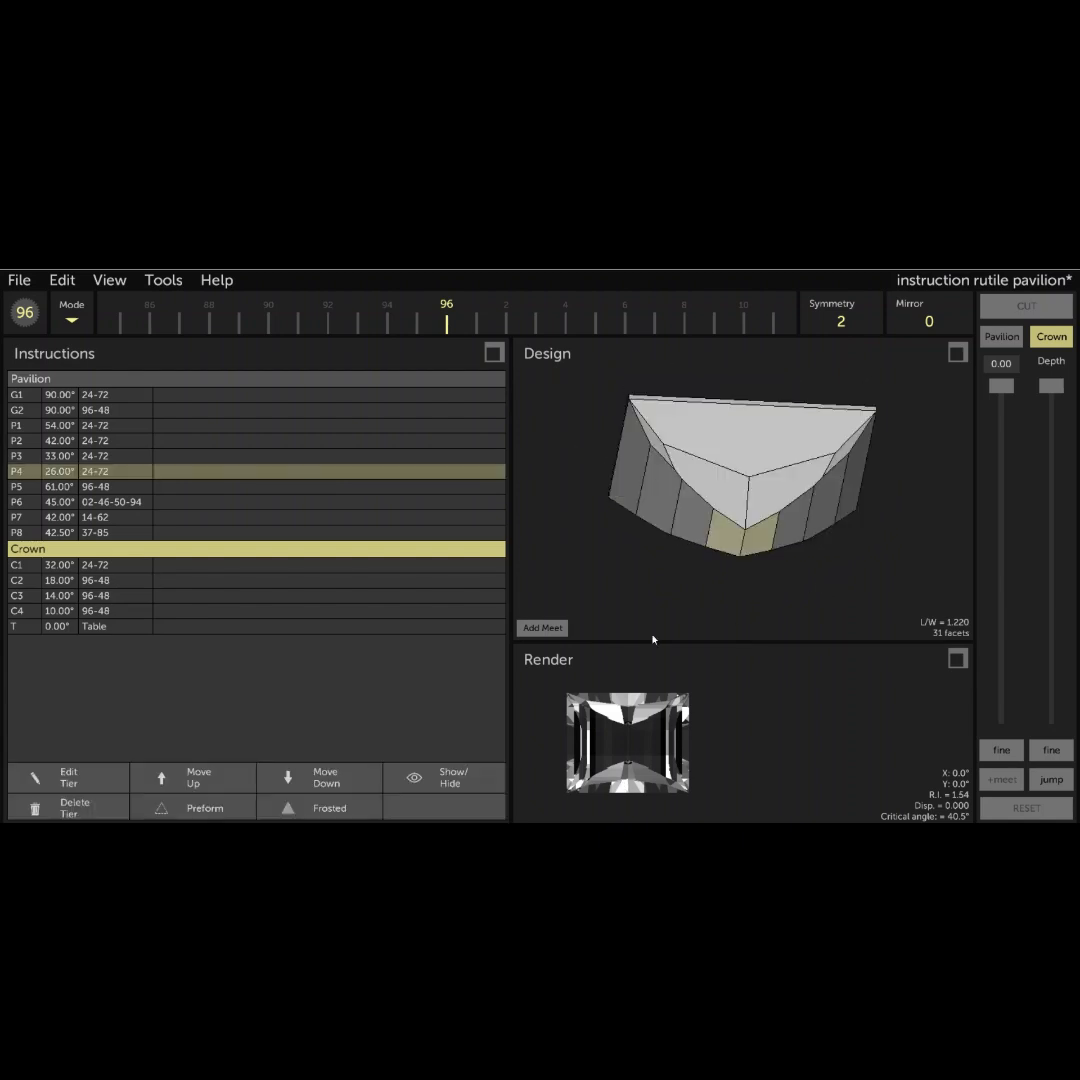
drag(890, 535, 860, 418)
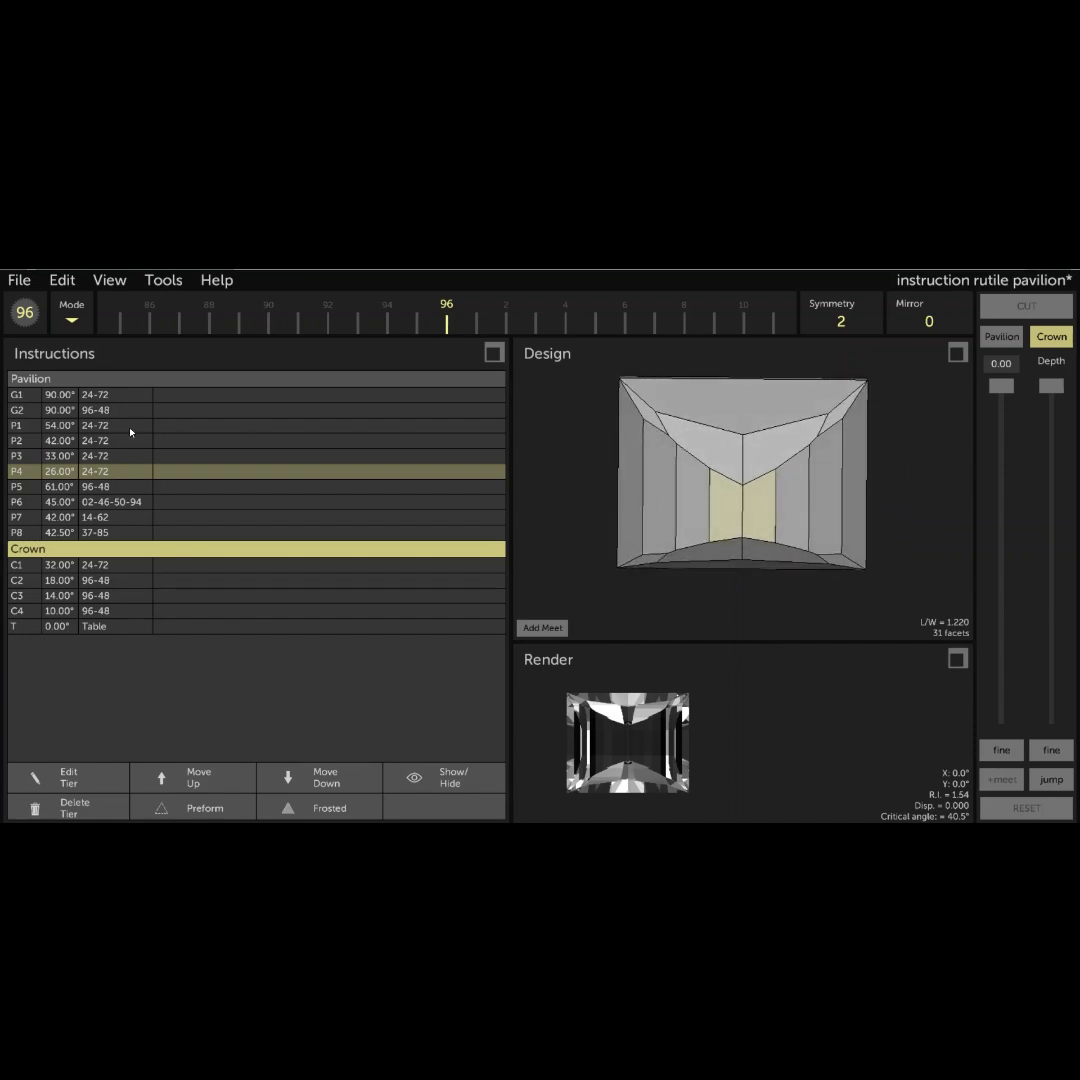
click(60, 427)
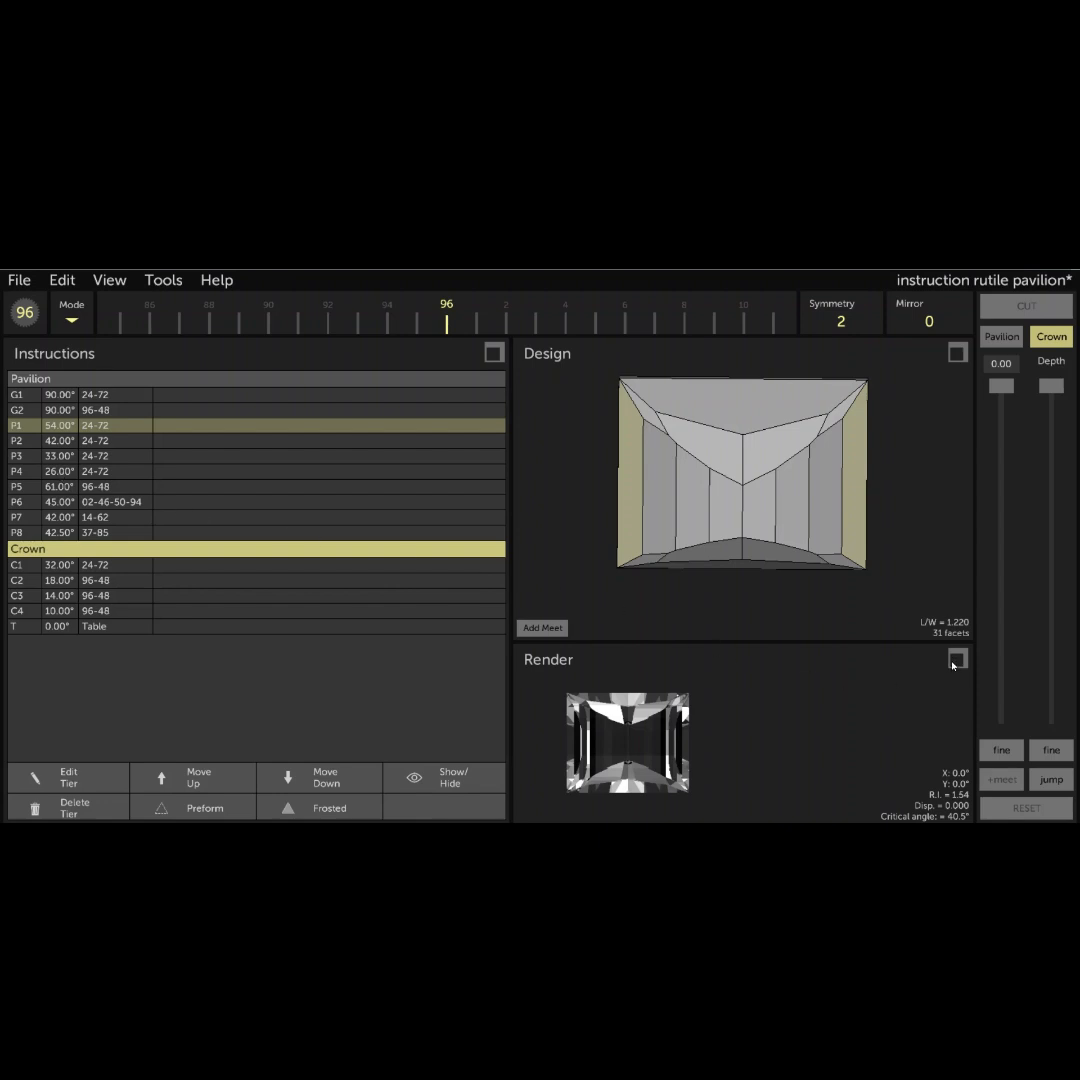
- Set the render material to Rutile and the stone color to hue 51 and saturation 0.90 in the enlarged render view
click(957, 659)
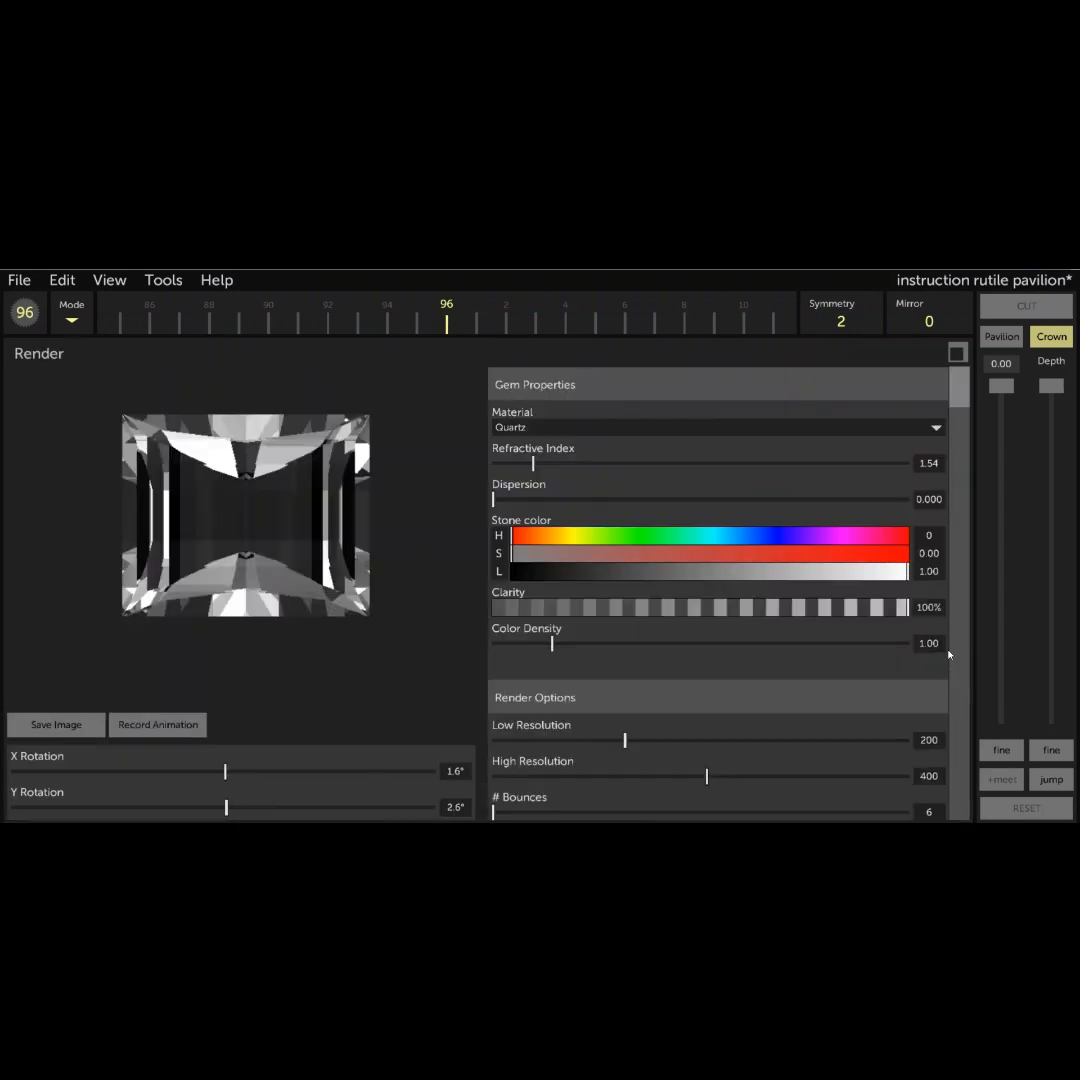
click(936, 427)
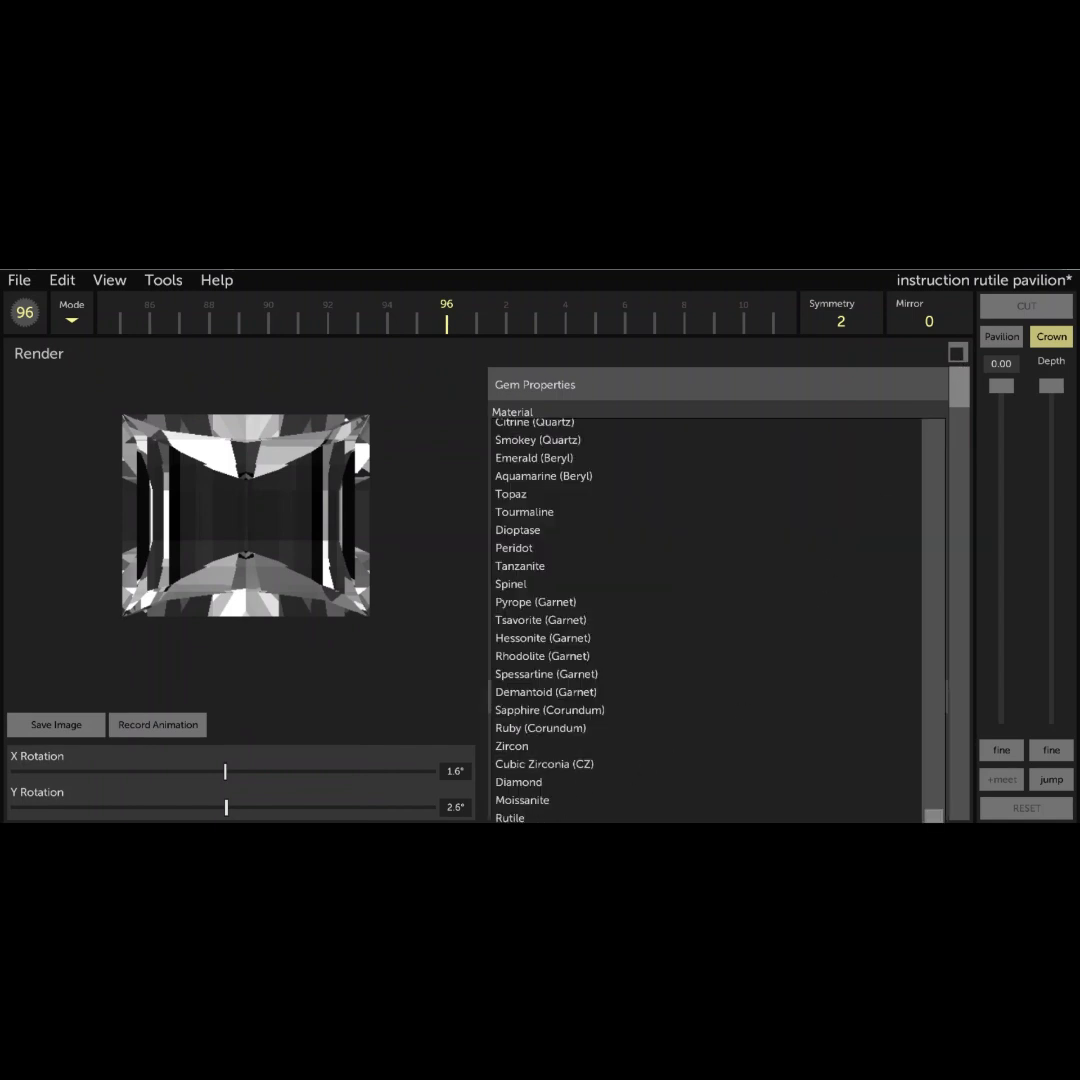
click(743, 819)
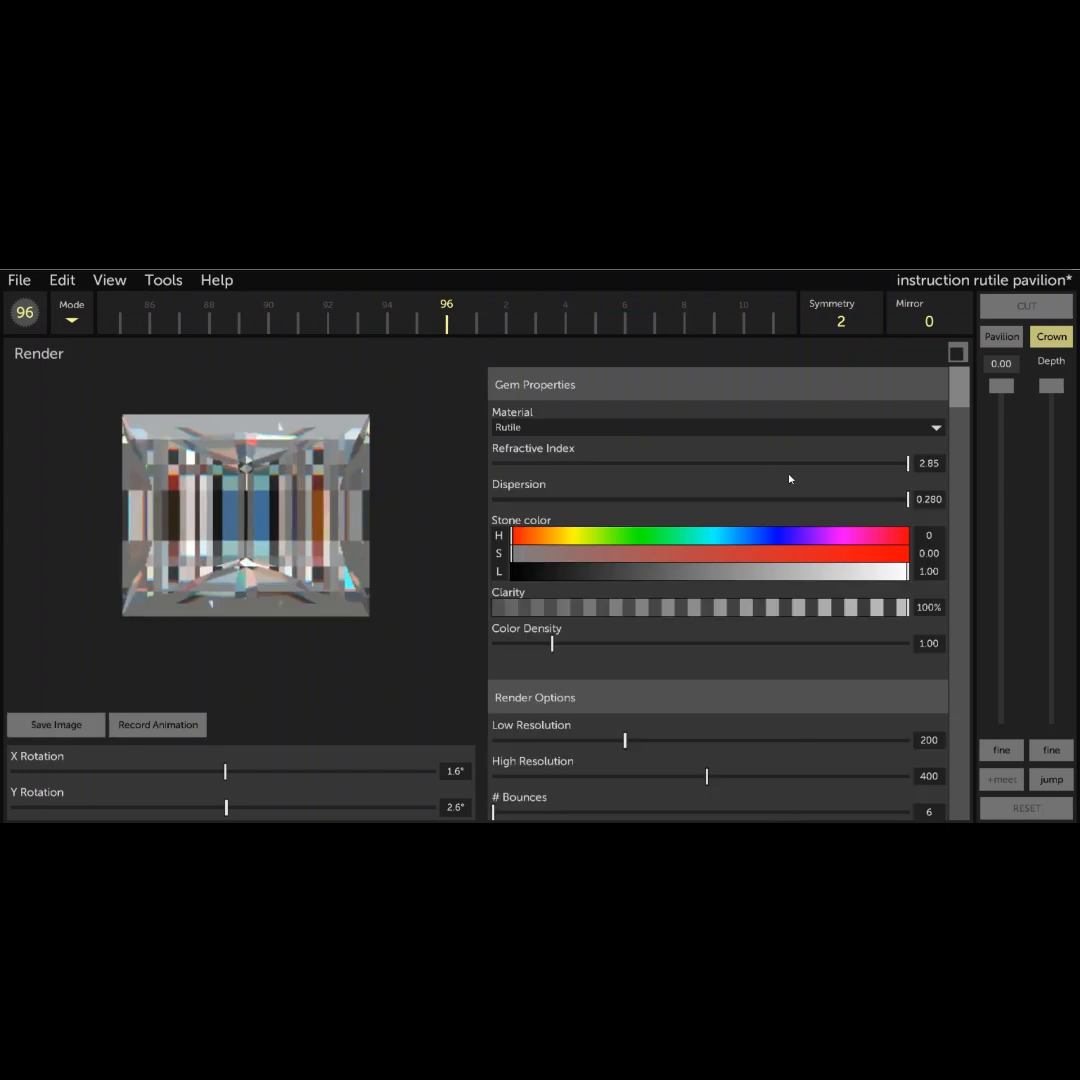
click(568, 535)
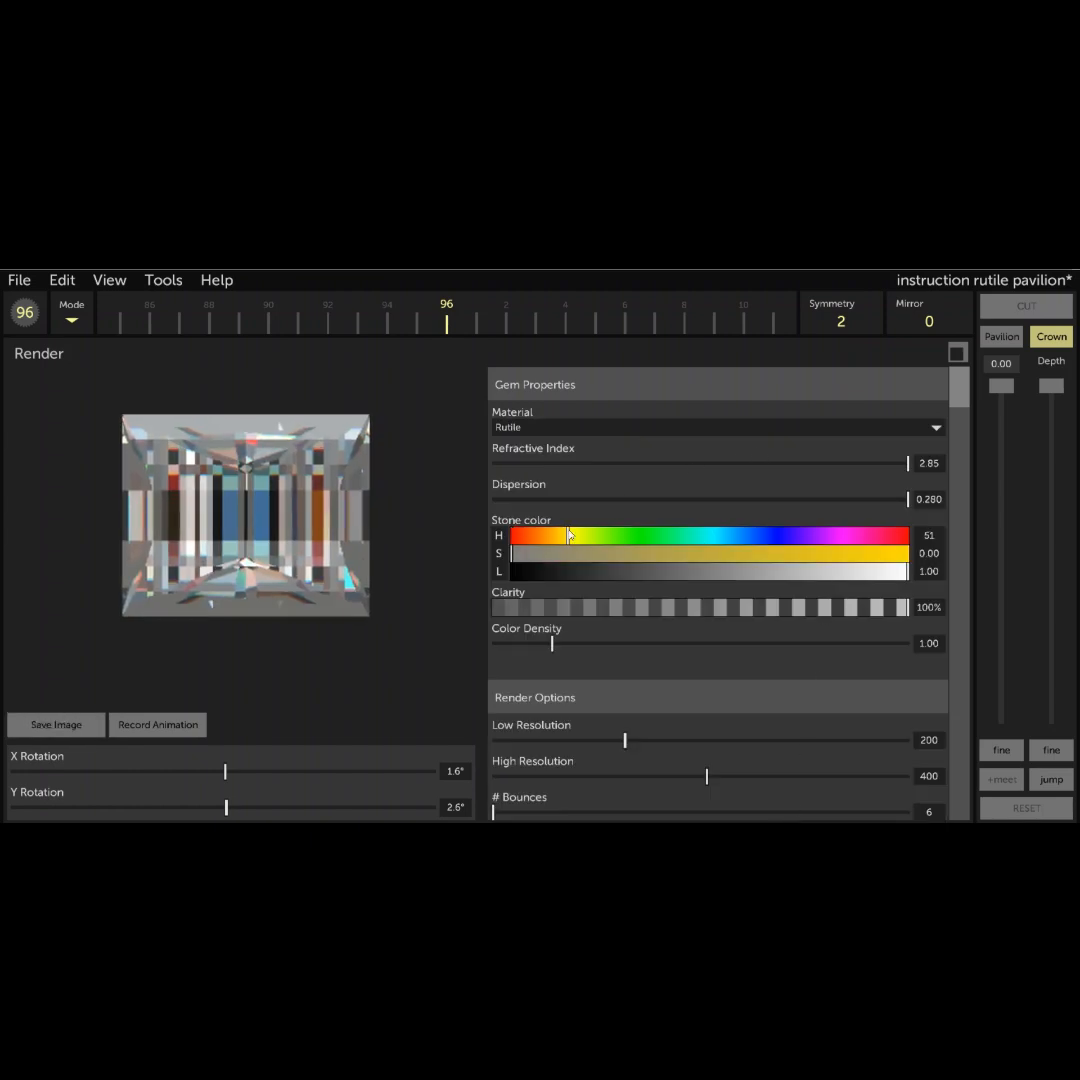
click(887, 562)
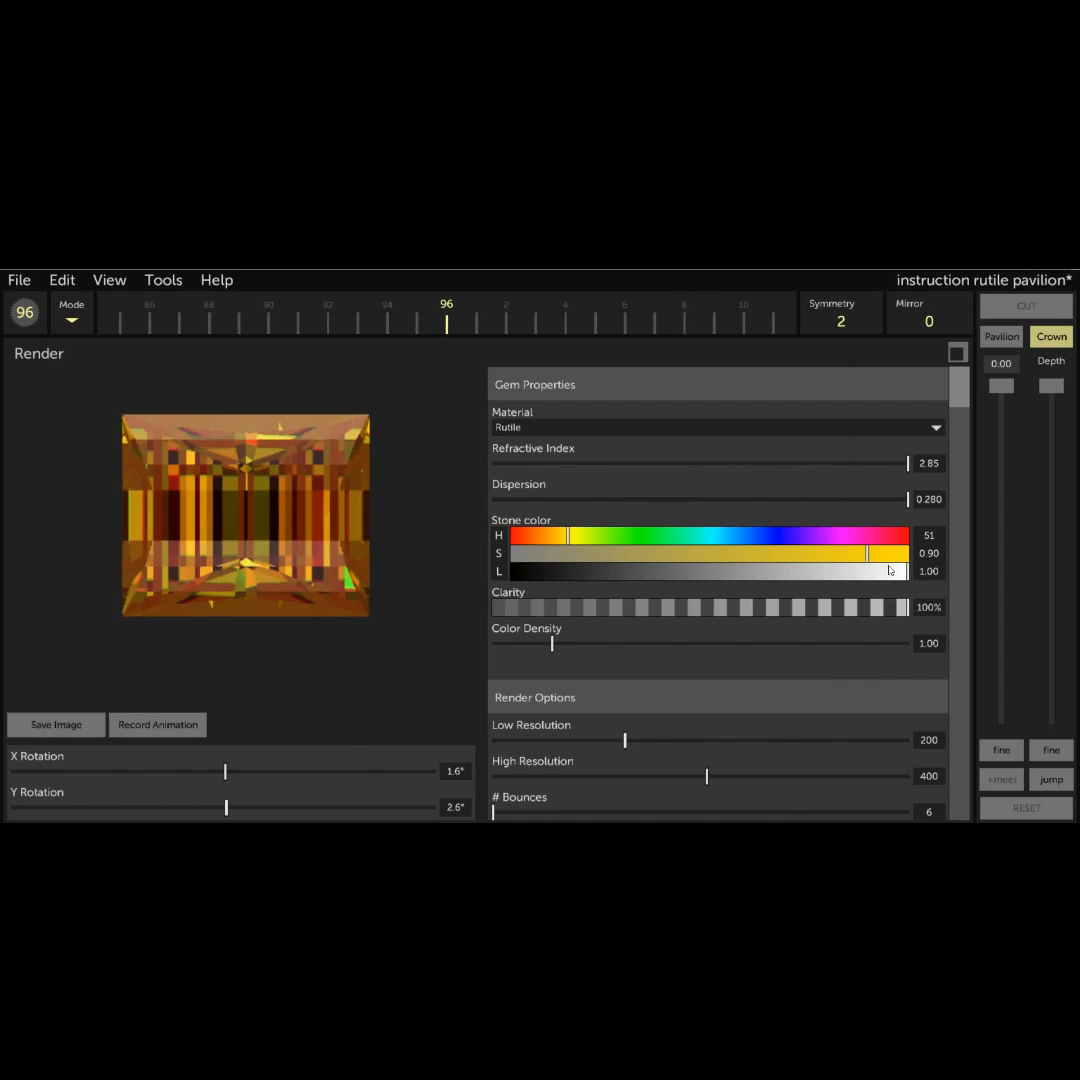
click(962, 351)
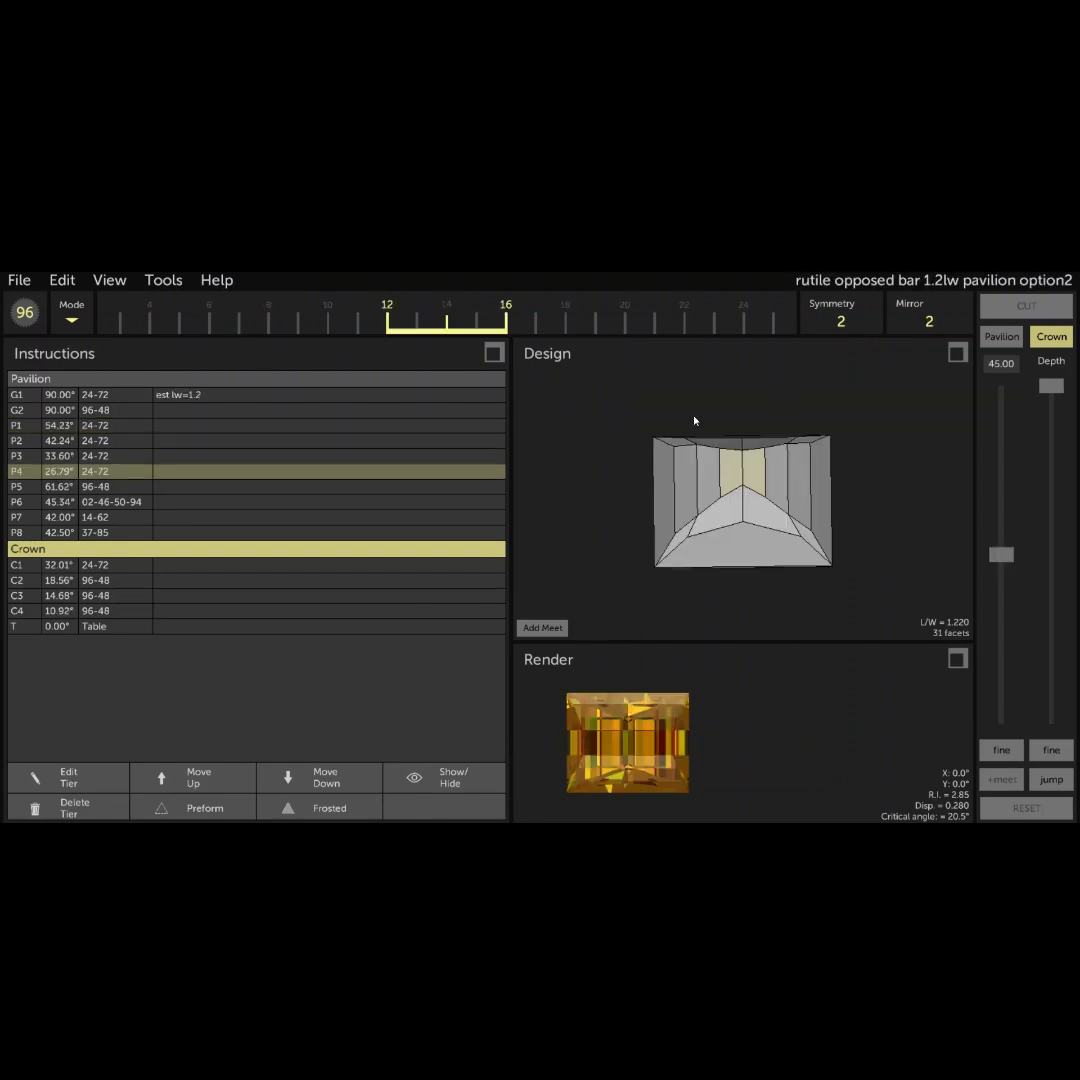
drag(745, 410, 760, 444)
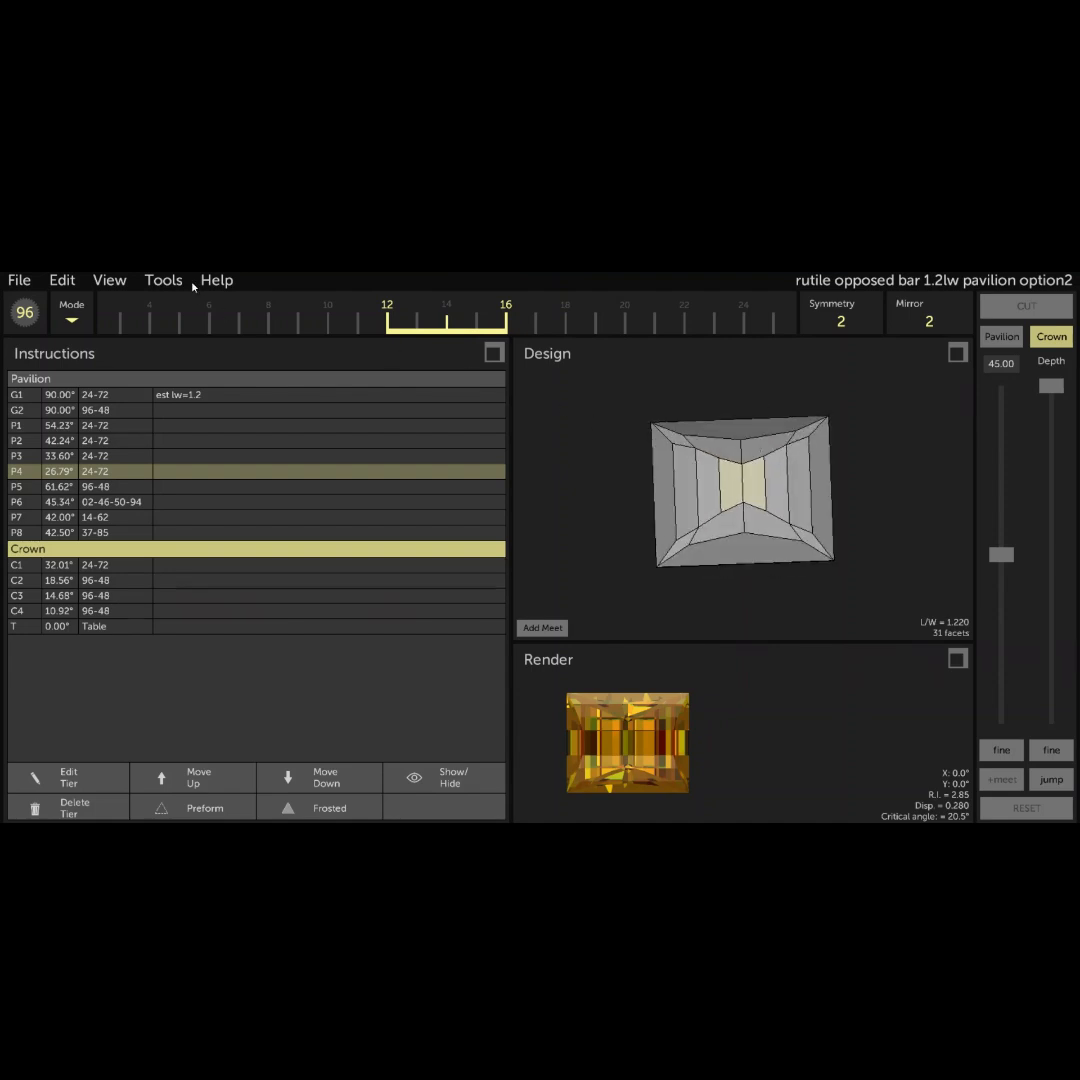
click(162, 283)
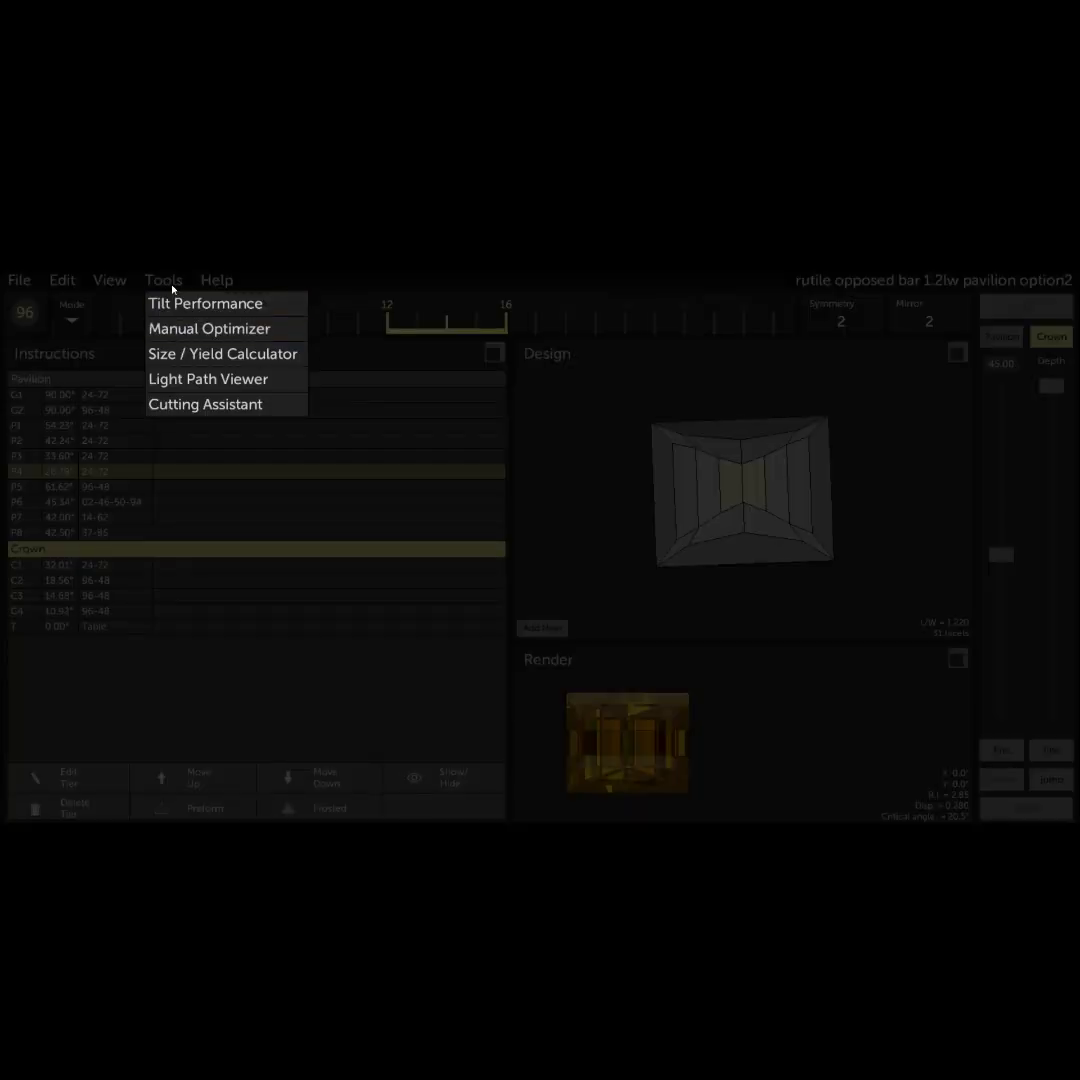
click(167, 280)
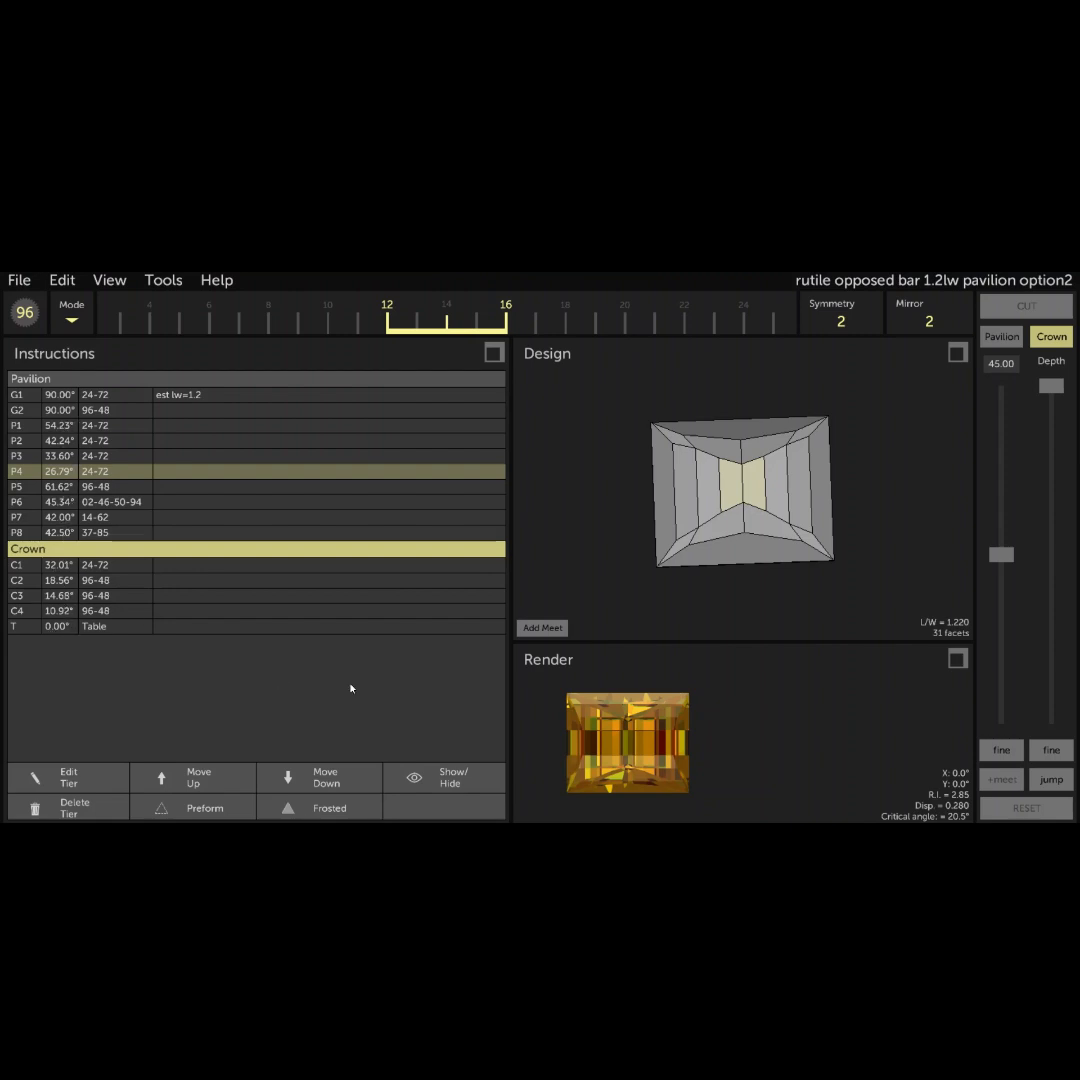
drag(765, 464, 670, 622)
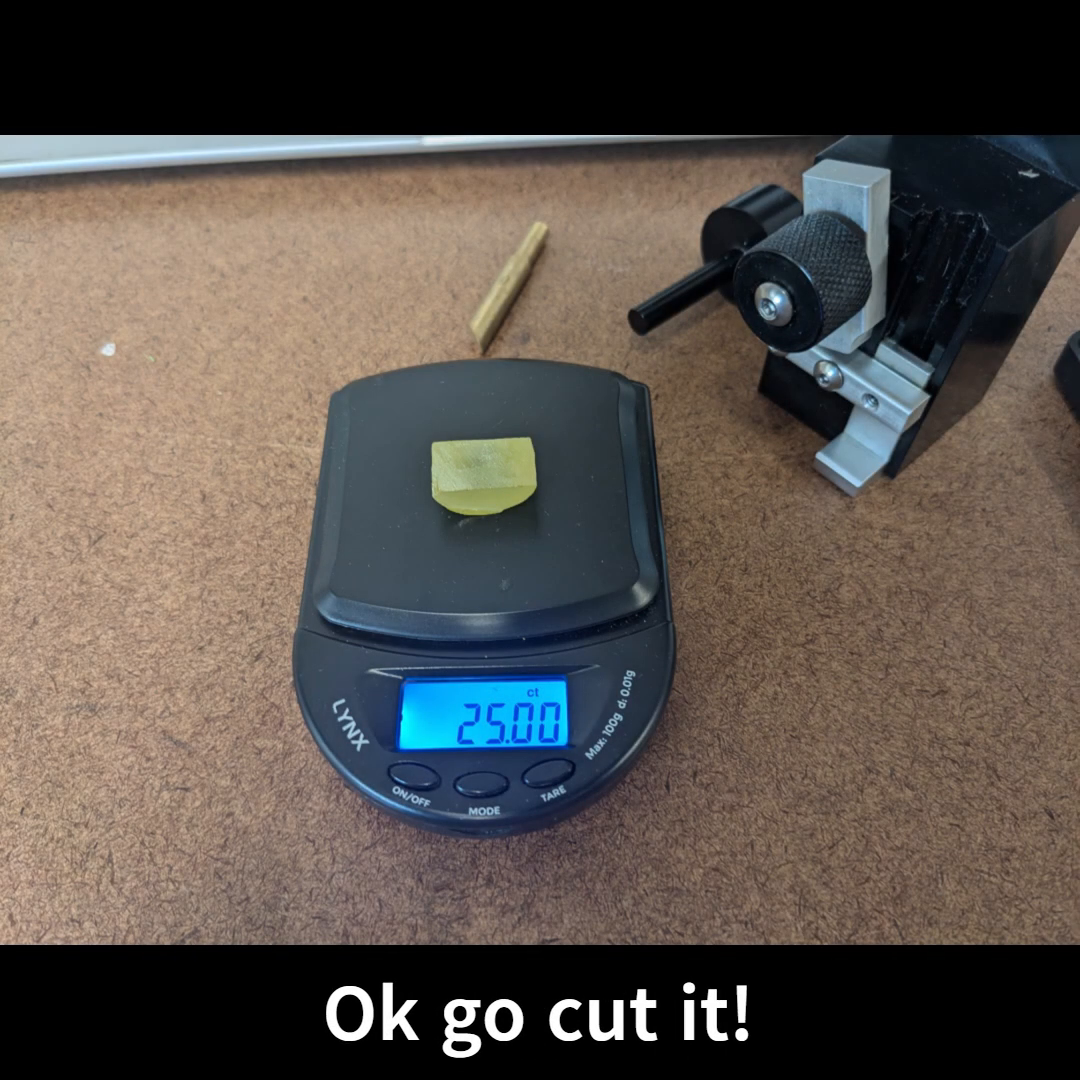